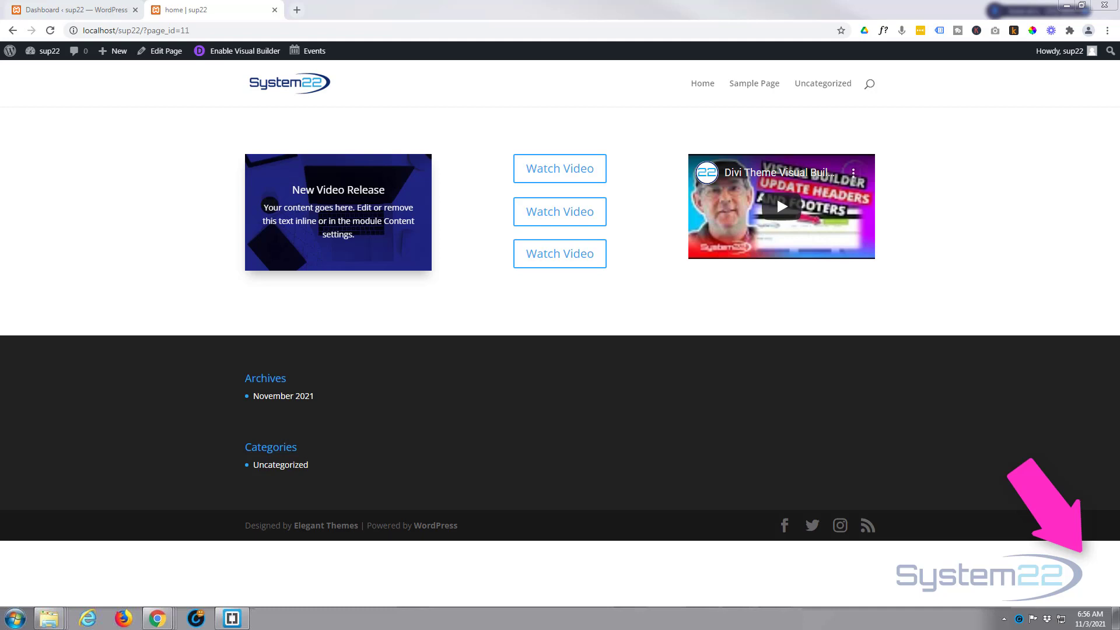
Test the page's embedded video and the Watch Video popups by playing, pausing and closing them
{"action": "left_click", "coordinate": [937, 232]}
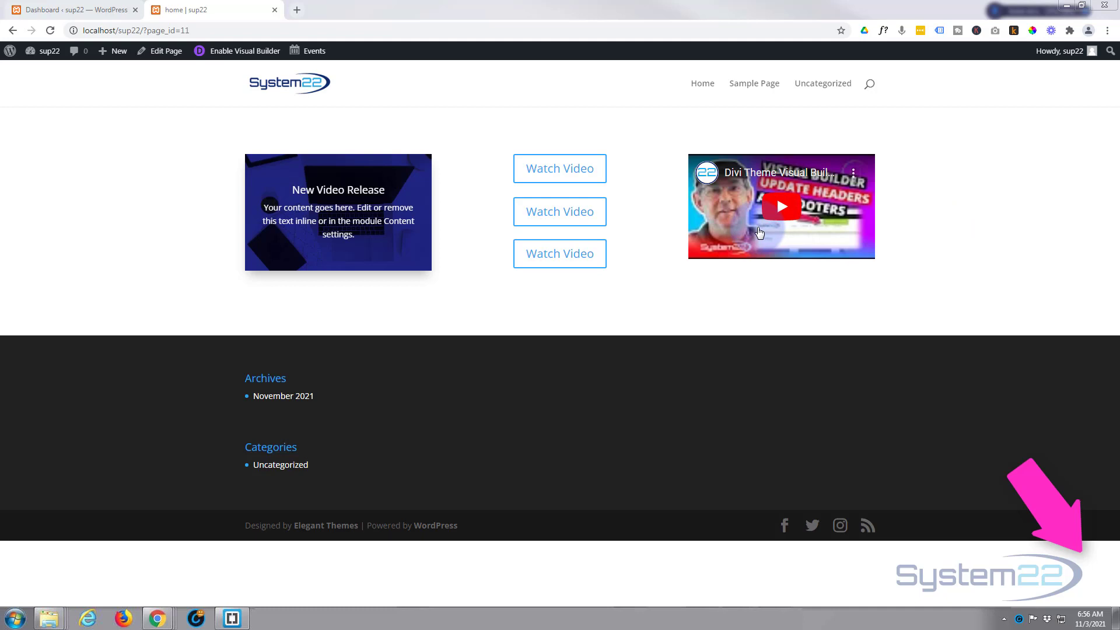
{"action": "left_click", "coordinate": [794, 215]}
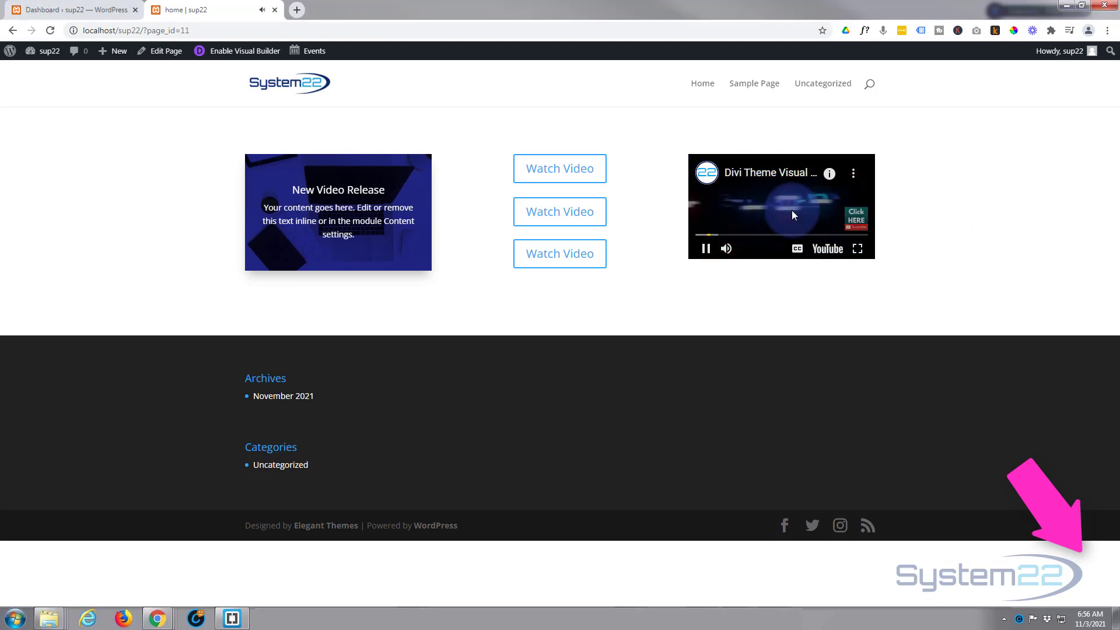
{"action": "left_click", "coordinate": [792, 211]}
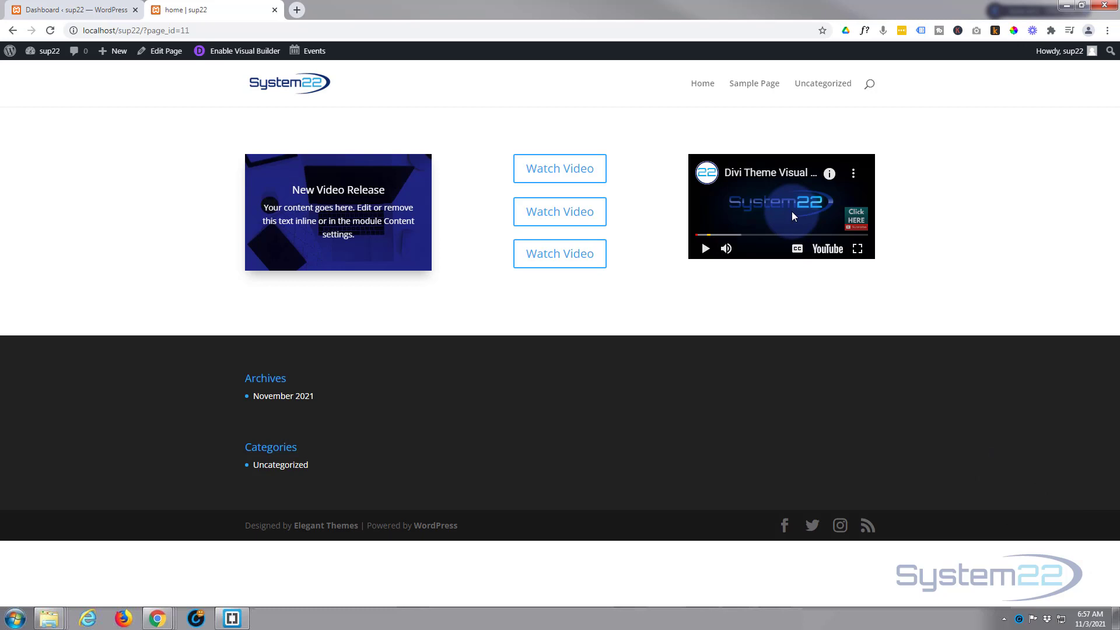
{"action": "left_click", "coordinate": [567, 258]}
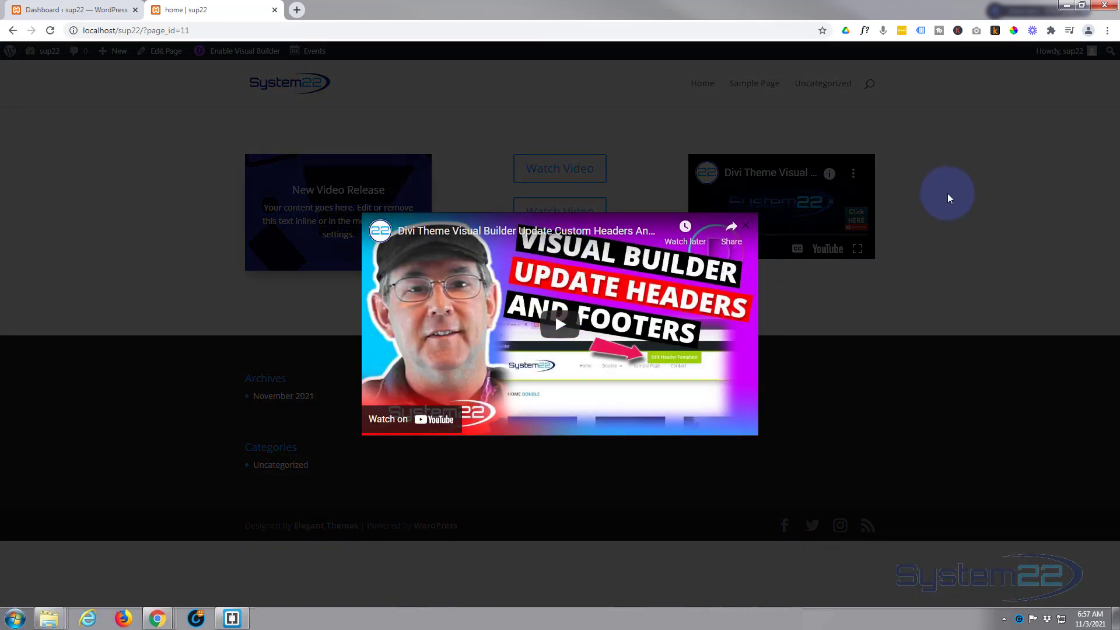
{"action": "left_click", "coordinate": [947, 198]}
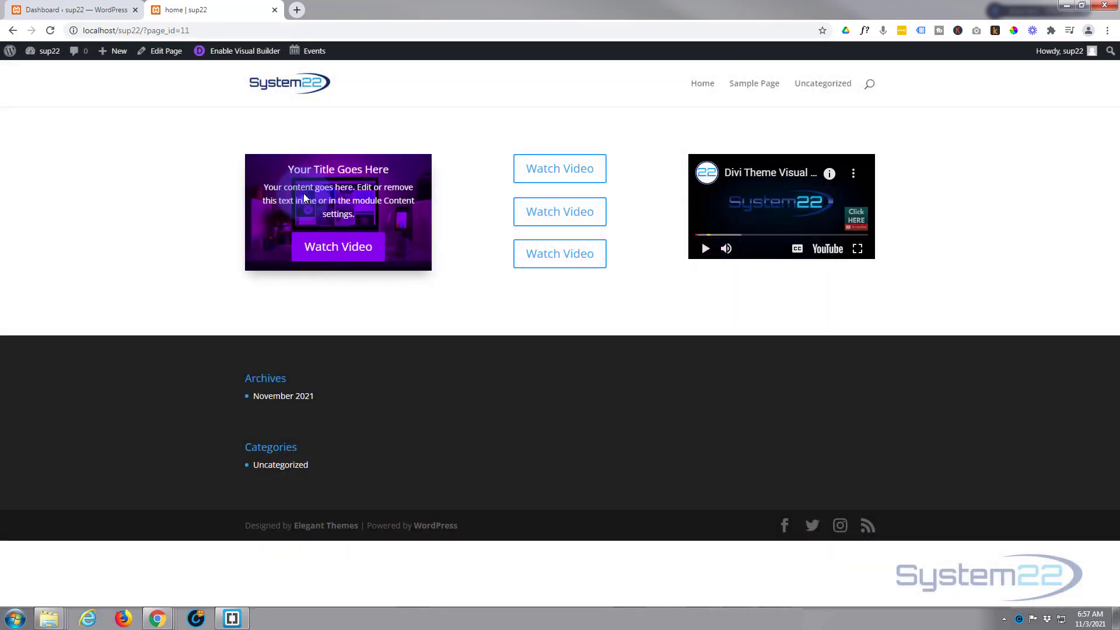
{"action": "left_click", "coordinate": [343, 253]}
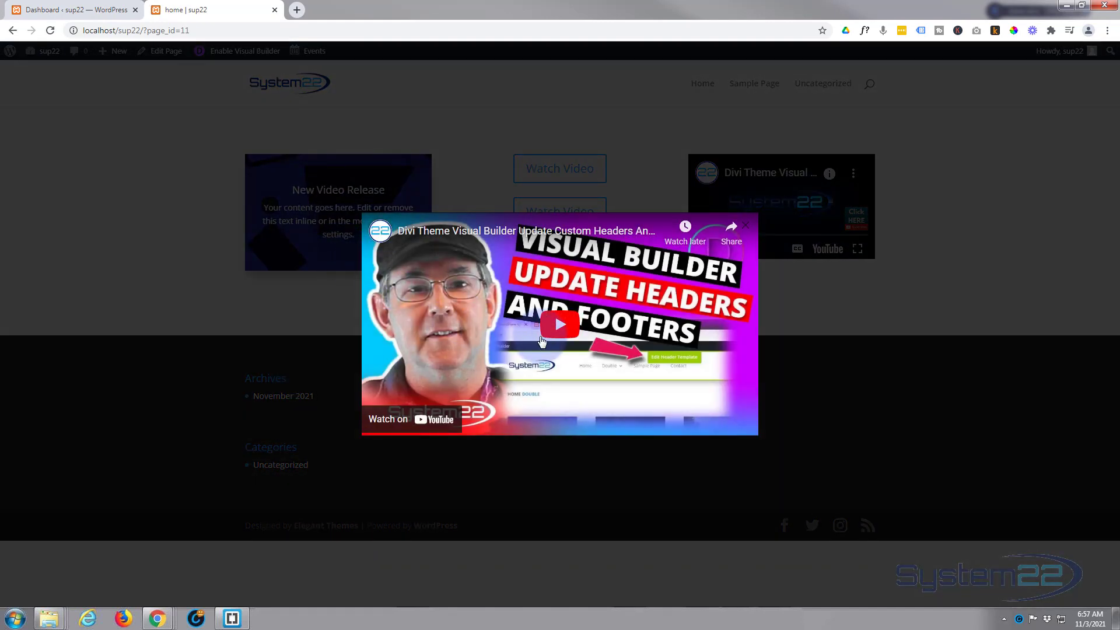
{"action": "left_click", "coordinate": [542, 337]}
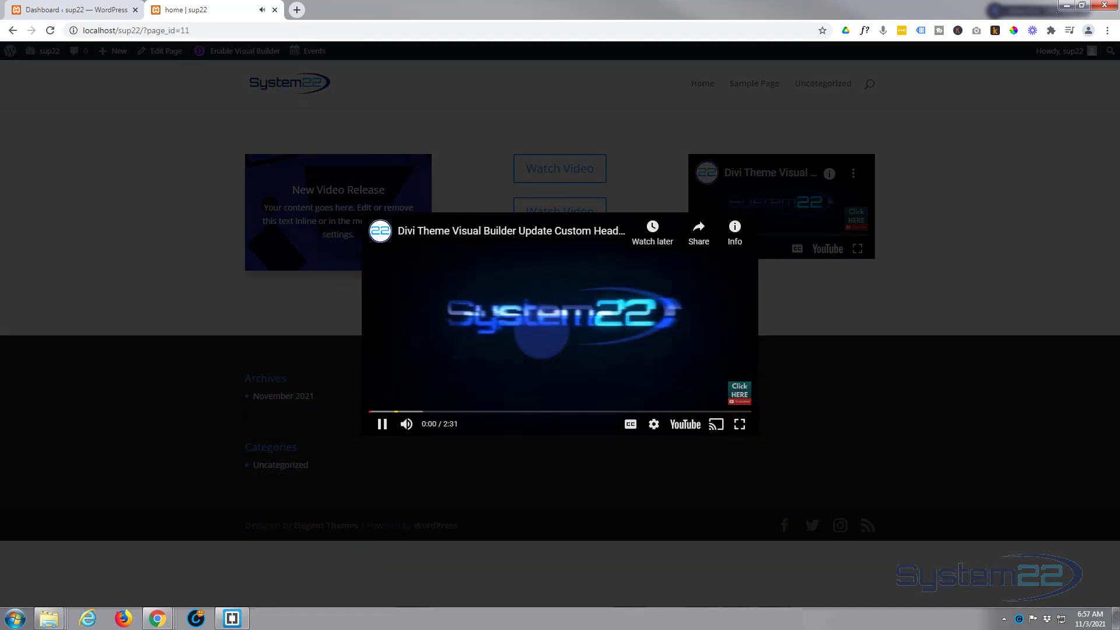
{"action": "left_click", "coordinate": [540, 362]}
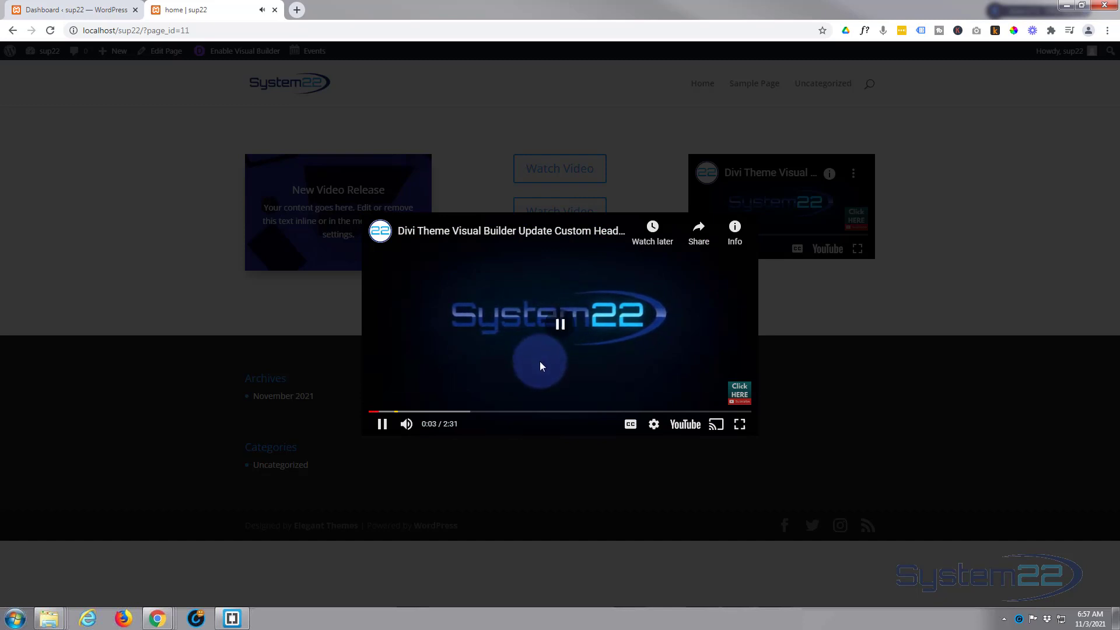
{"action": "left_click", "coordinate": [838, 291]}
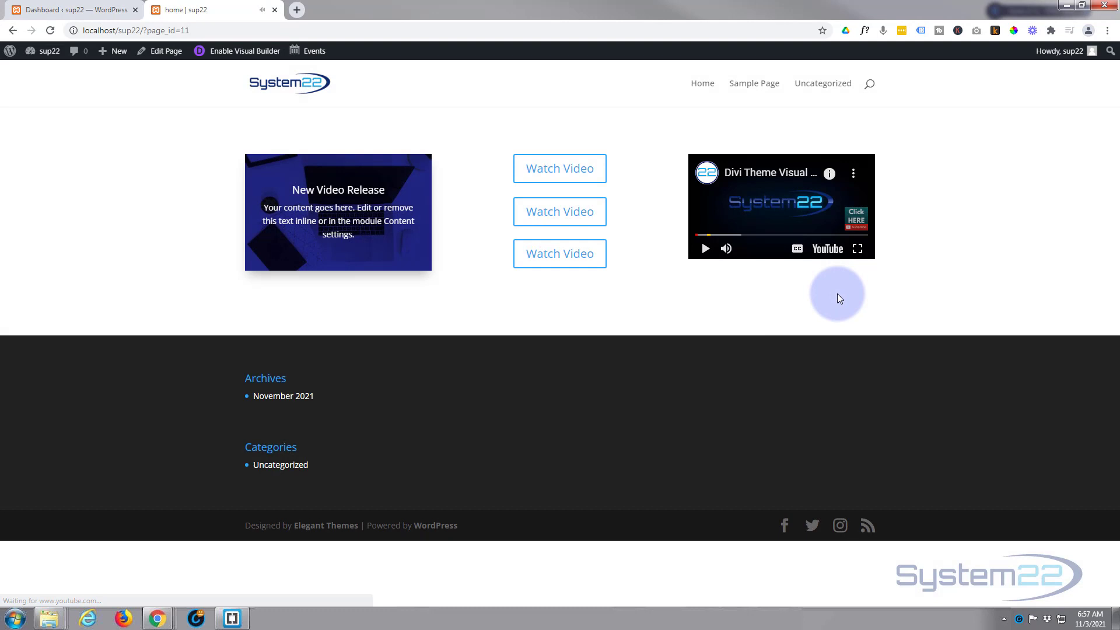
Confirm Enable Divi Popup is on in Divi Supreme Pro settings, then return to the home page
{"action": "left_click", "coordinate": [99, 8]}
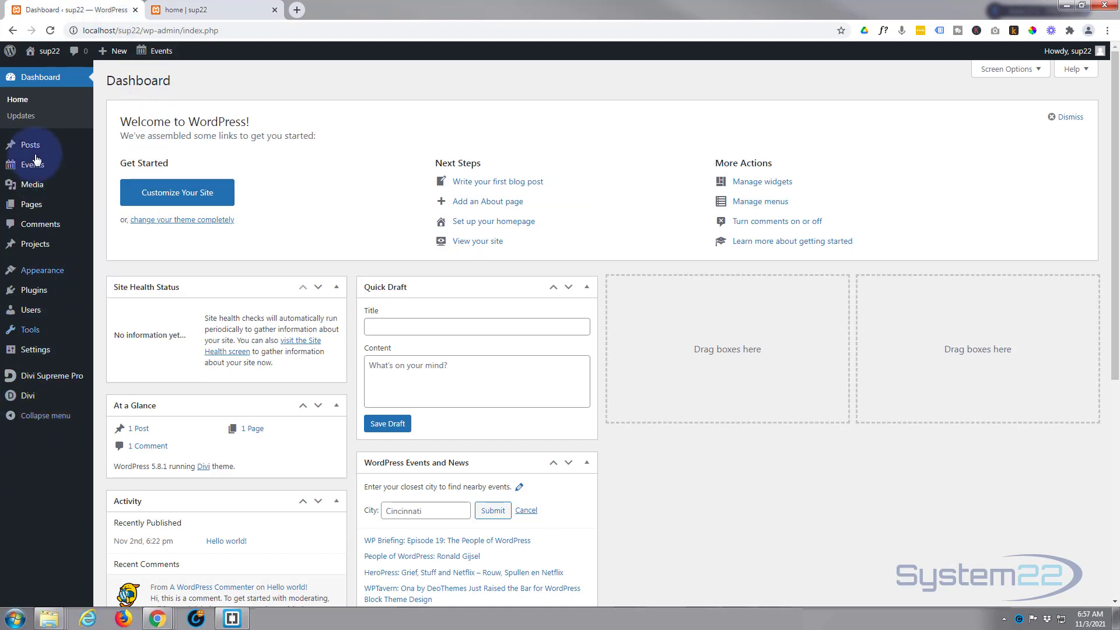
{"action": "mouse_move", "coordinate": [38, 380]}
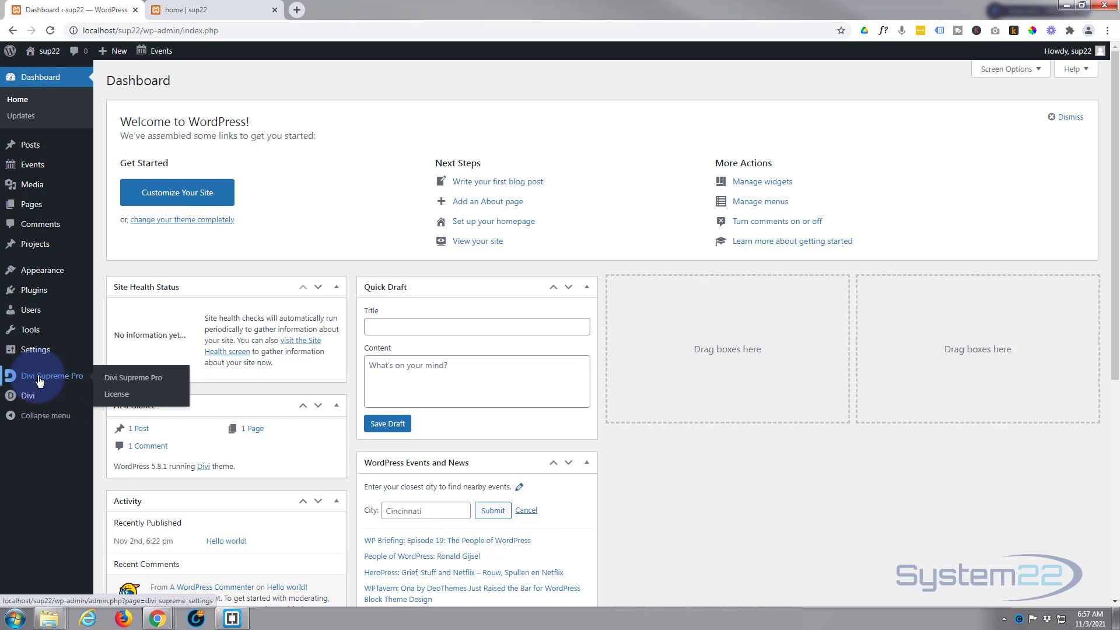
{"action": "left_click", "coordinate": [39, 379]}
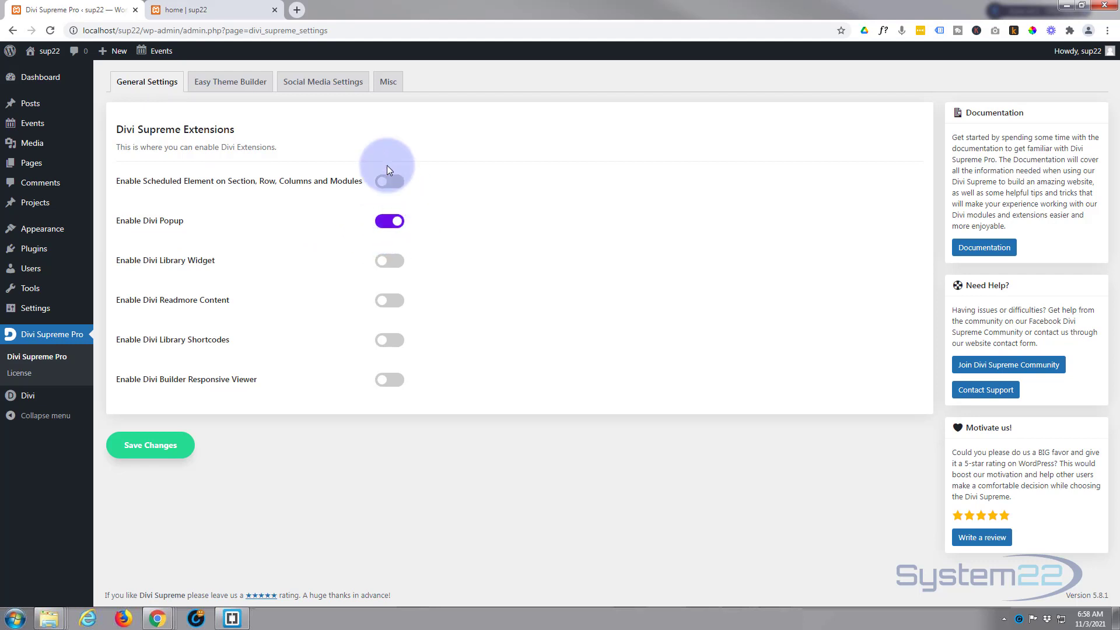
{"action": "left_click", "coordinate": [185, 10]}
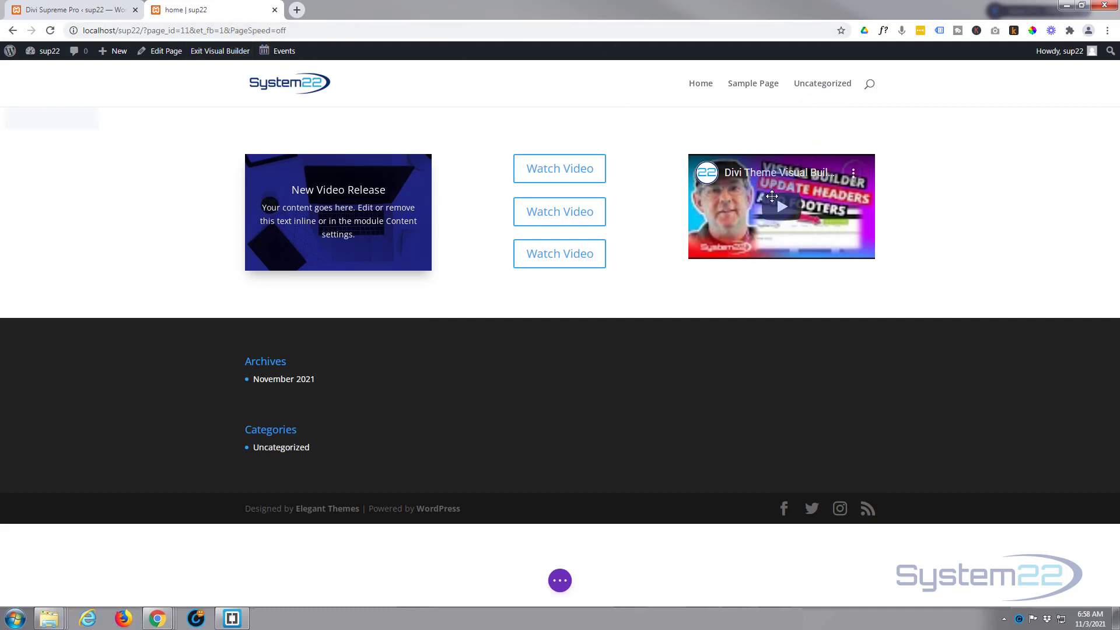
Delete the right column's YouTube video and insert a fresh Video module in its place
{"action": "mouse_move", "coordinate": [773, 193]}
{"action": "left_click", "coordinate": [810, 184]}
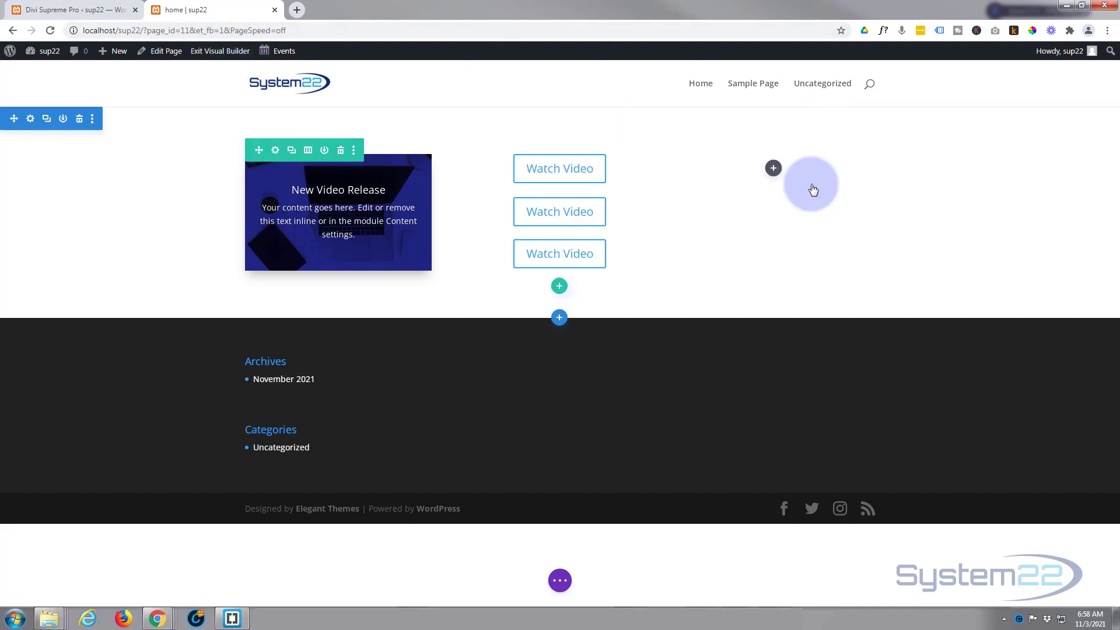
{"action": "left_click", "coordinate": [773, 169]}
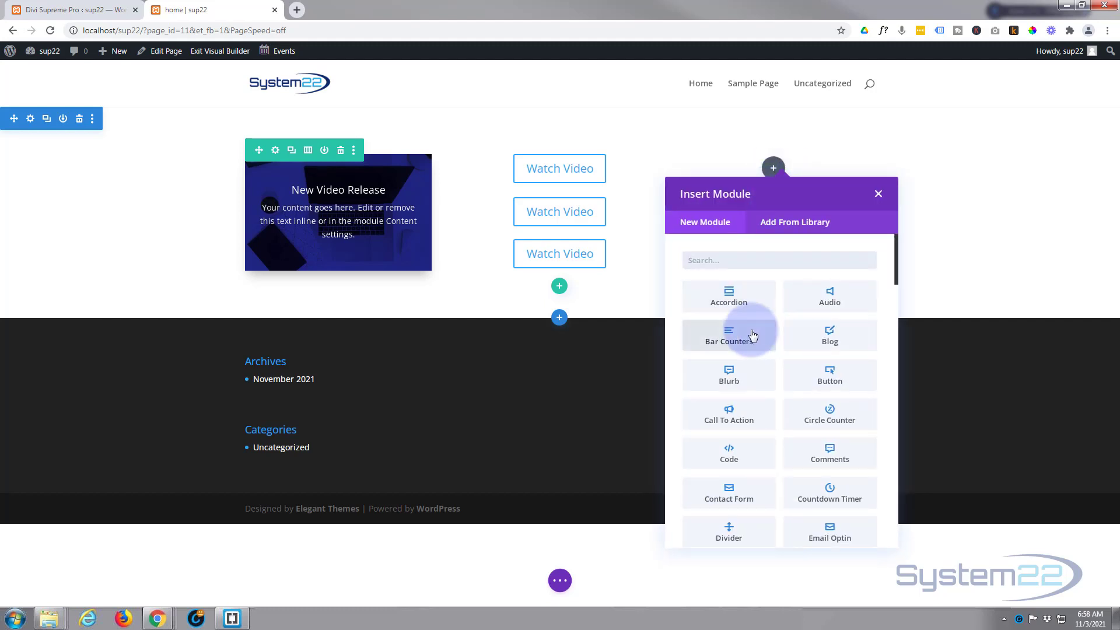
{"action": "scroll", "coordinate": [782, 315], "scroll_direction": "down", "scroll_amount": 4}
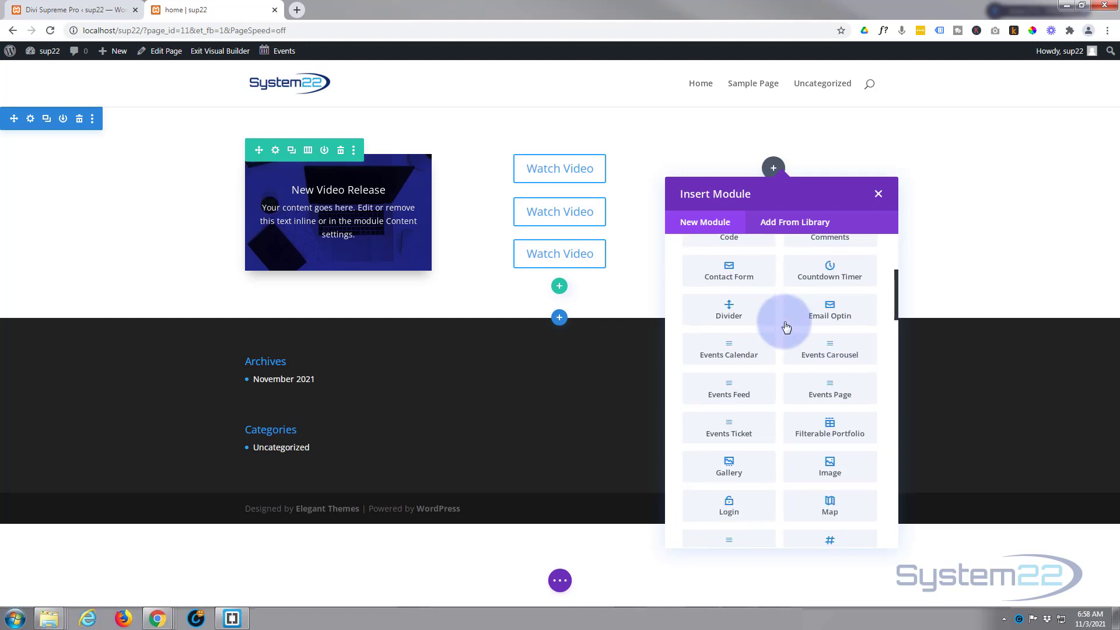
{"action": "scroll", "coordinate": [787, 327], "scroll_direction": "down", "scroll_amount": 9}
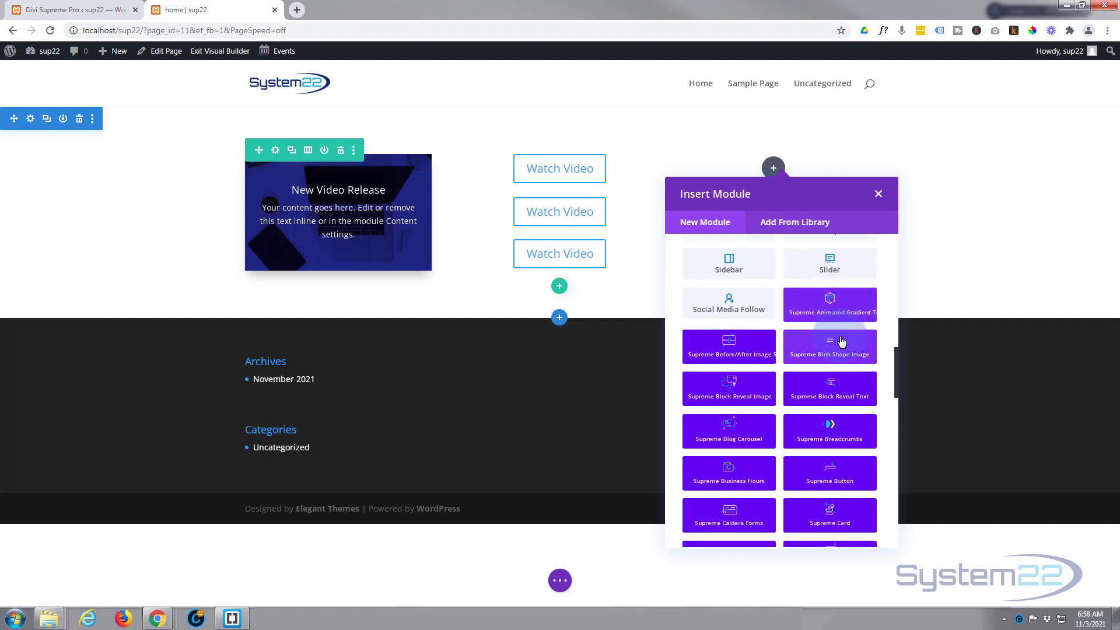
{"action": "scroll", "coordinate": [841, 344], "scroll_direction": "down", "scroll_amount": 5}
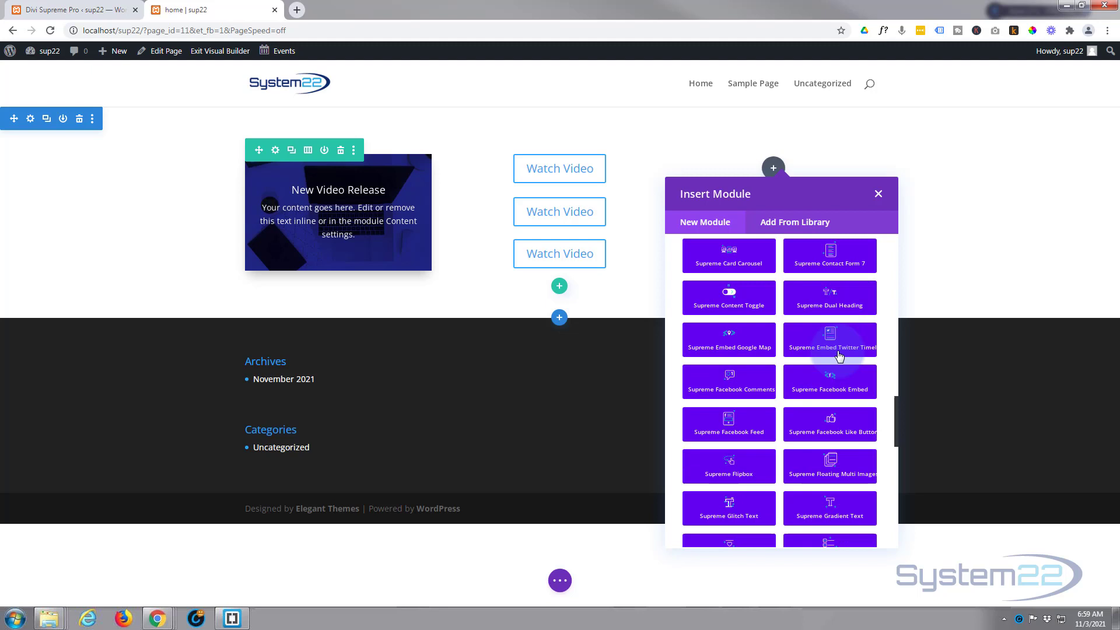
{"action": "scroll", "coordinate": [839, 355], "scroll_direction": "down", "scroll_amount": 5}
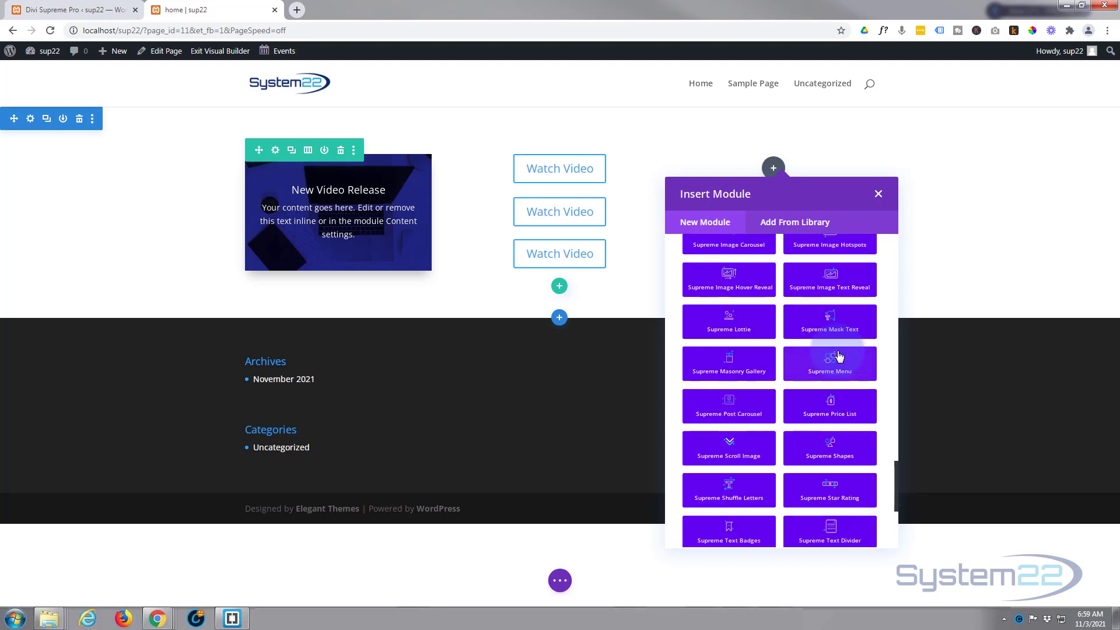
{"action": "scroll", "coordinate": [838, 355], "scroll_direction": "down", "scroll_amount": 4}
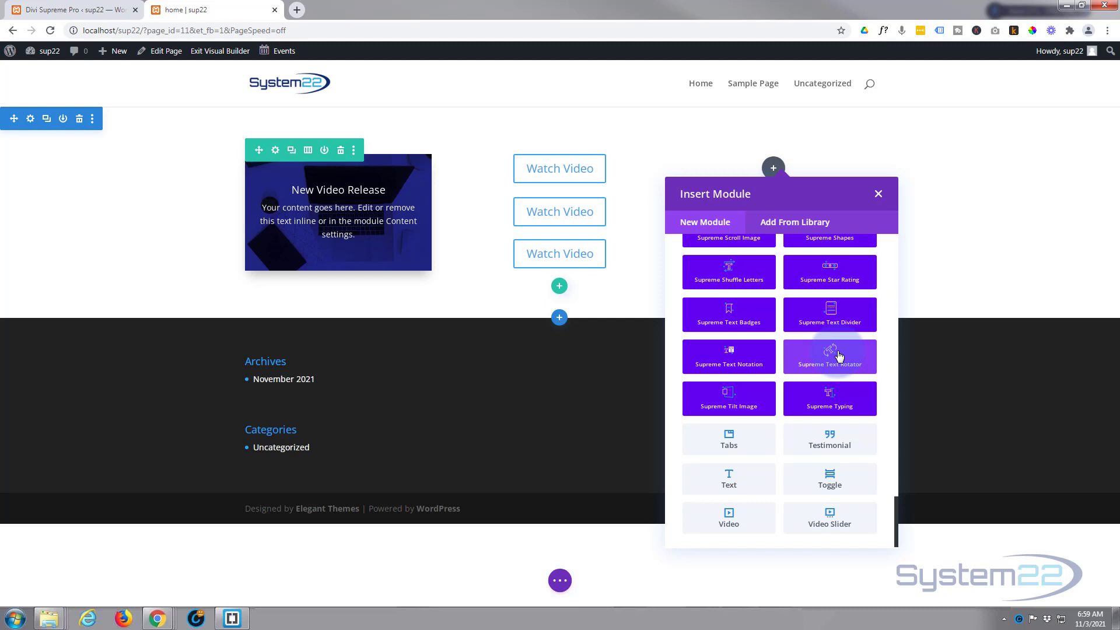
{"action": "left_click", "coordinate": [728, 525]}
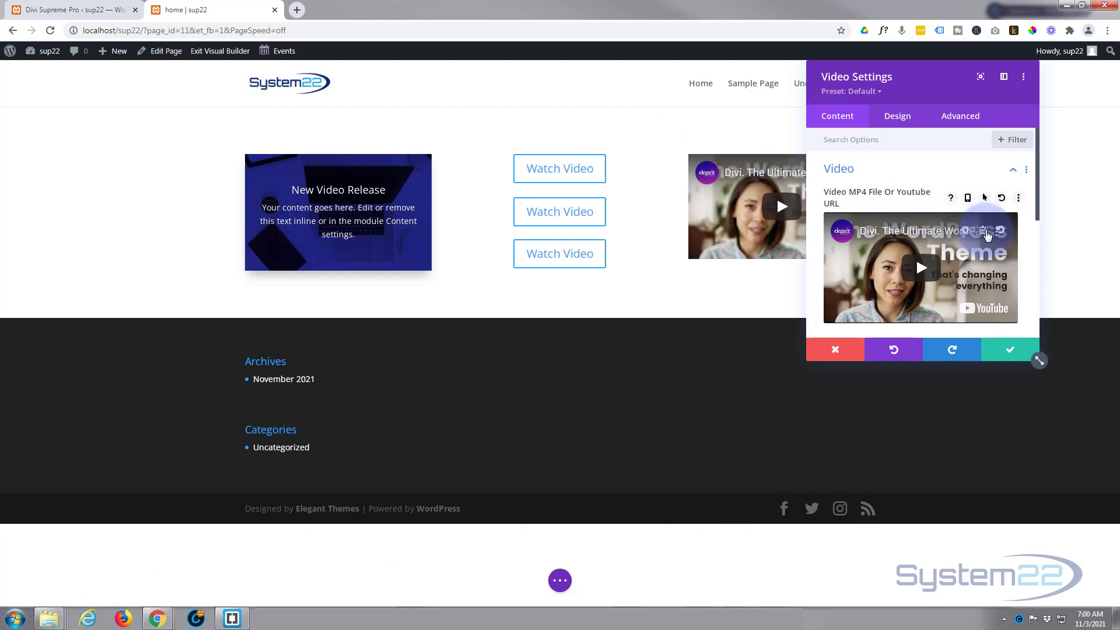
{"action": "left_click", "coordinate": [987, 235]}
{"action": "left_click", "coordinate": [920, 259]}
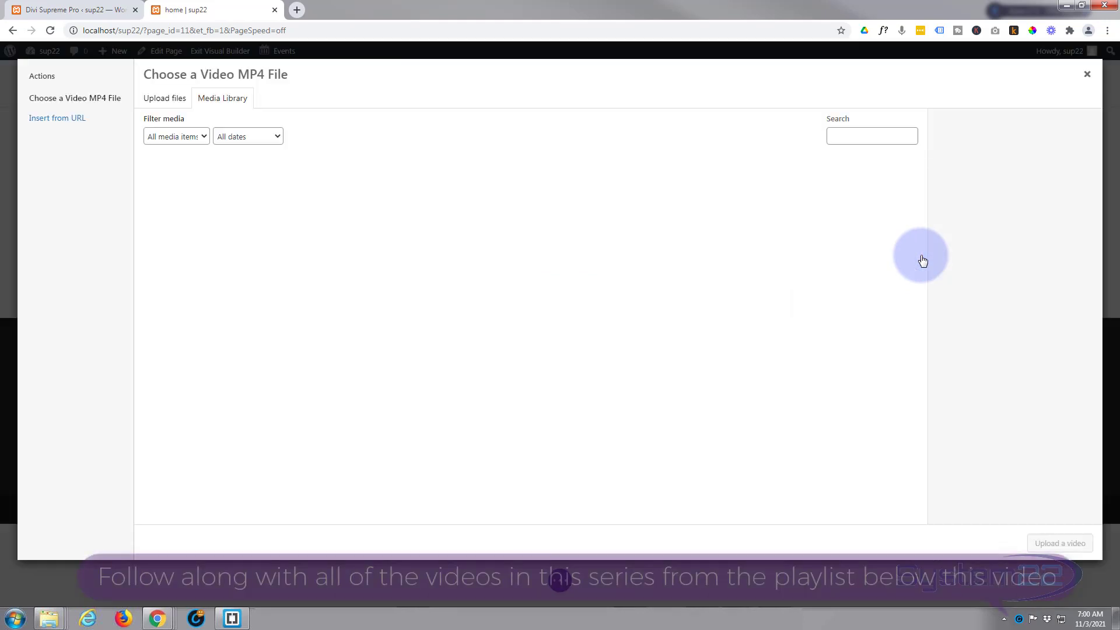
{"action": "left_click", "coordinate": [58, 121]}
{"action": "left_click_drag", "start_coordinate": [193, 113], "coordinate": [141, 116]}
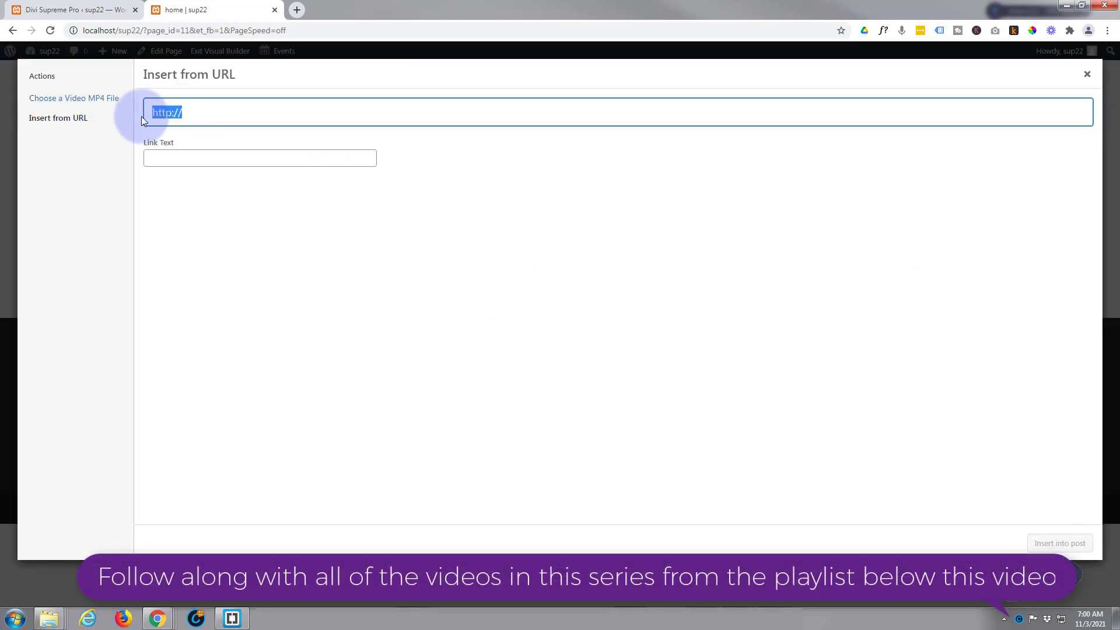
{"action": "type", "text": "https://youtu.be/niUquGb5Ruo"}
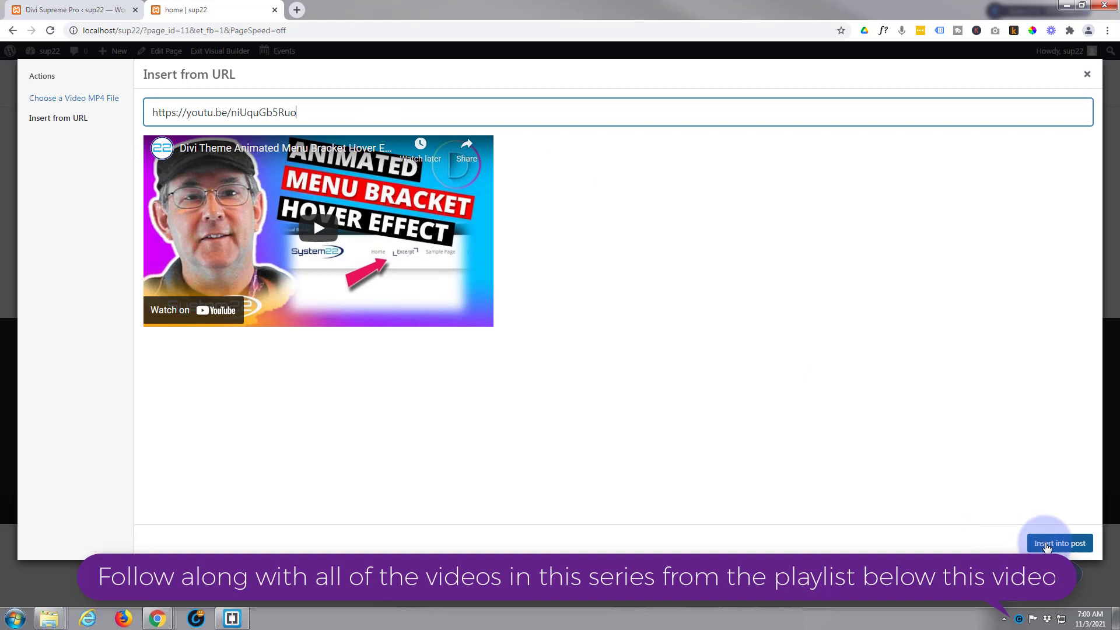
{"action": "left_click", "coordinate": [1046, 545]}
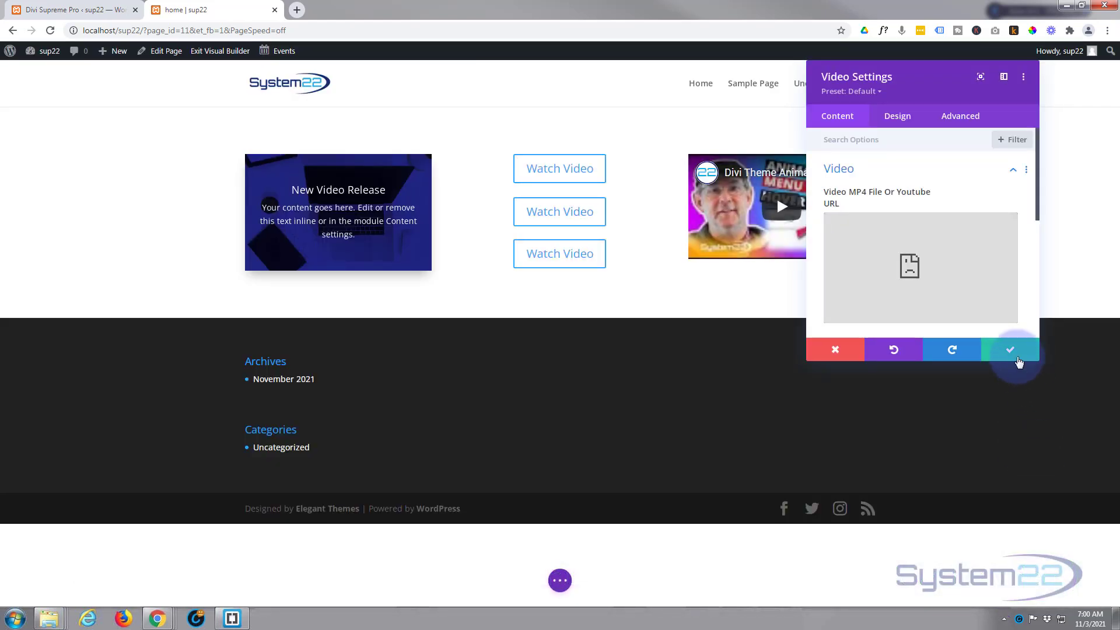
{"action": "left_click", "coordinate": [1015, 355]}
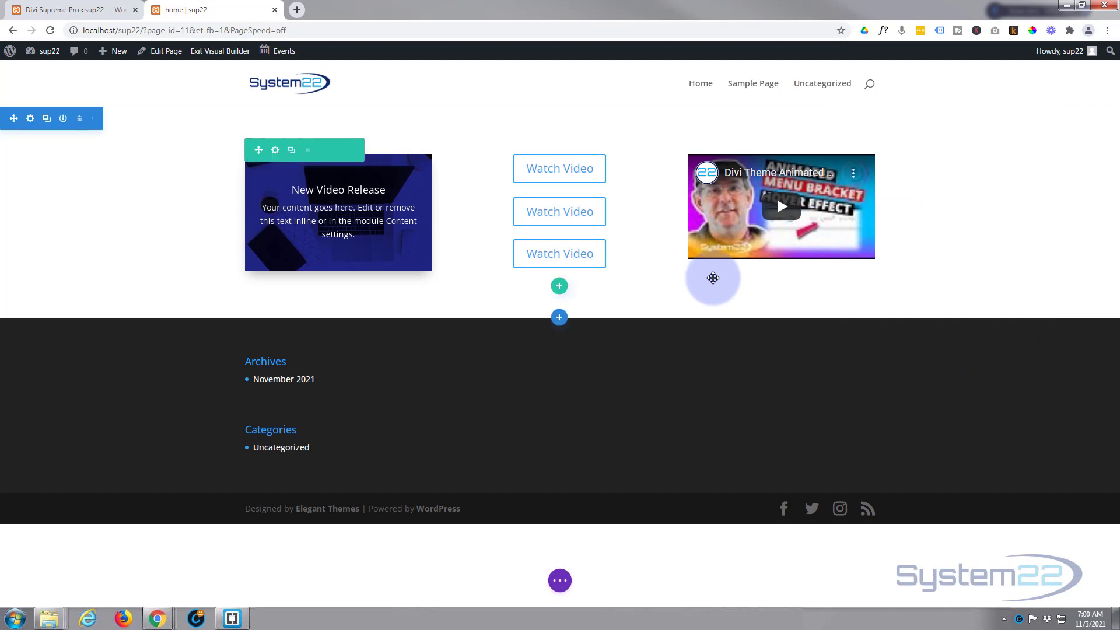
Save the Video module to the Divi Library as 'popup video', then delete it from the column
{"action": "mouse_move", "coordinate": [785, 243]}
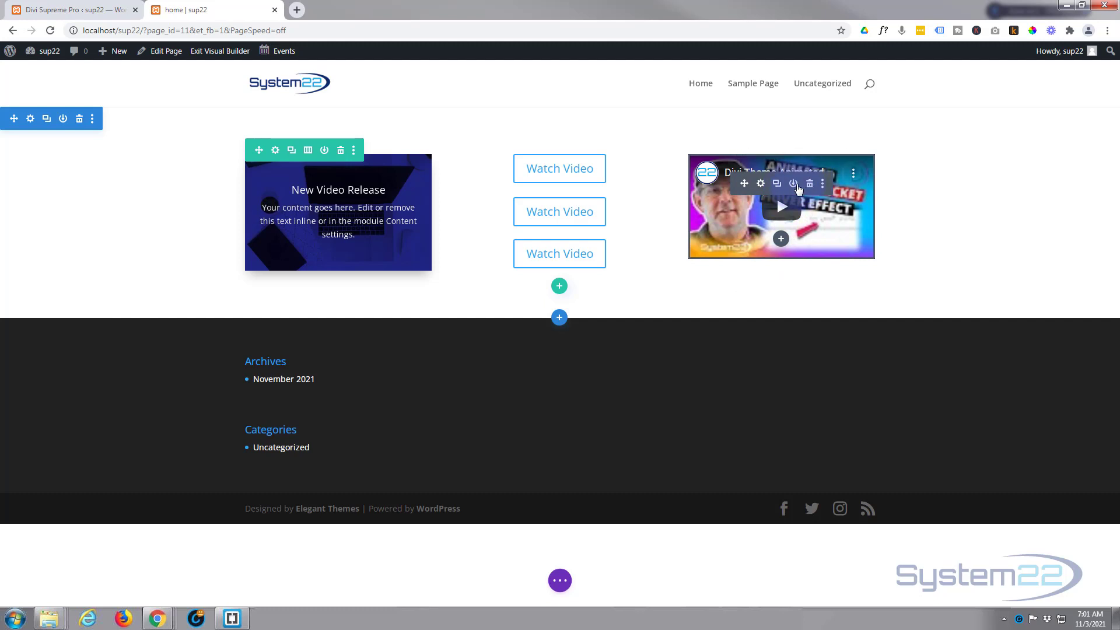
{"action": "left_click", "coordinate": [794, 186]}
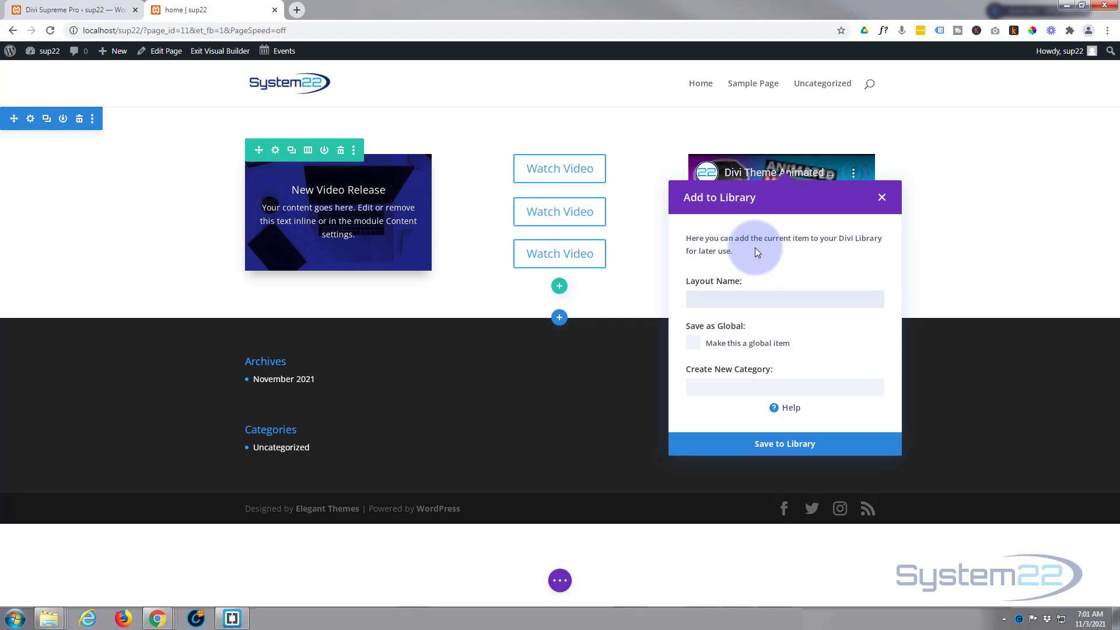
{"action": "type", "text": "popupvideo"}
{"action": "left_click", "coordinate": [714, 299]}
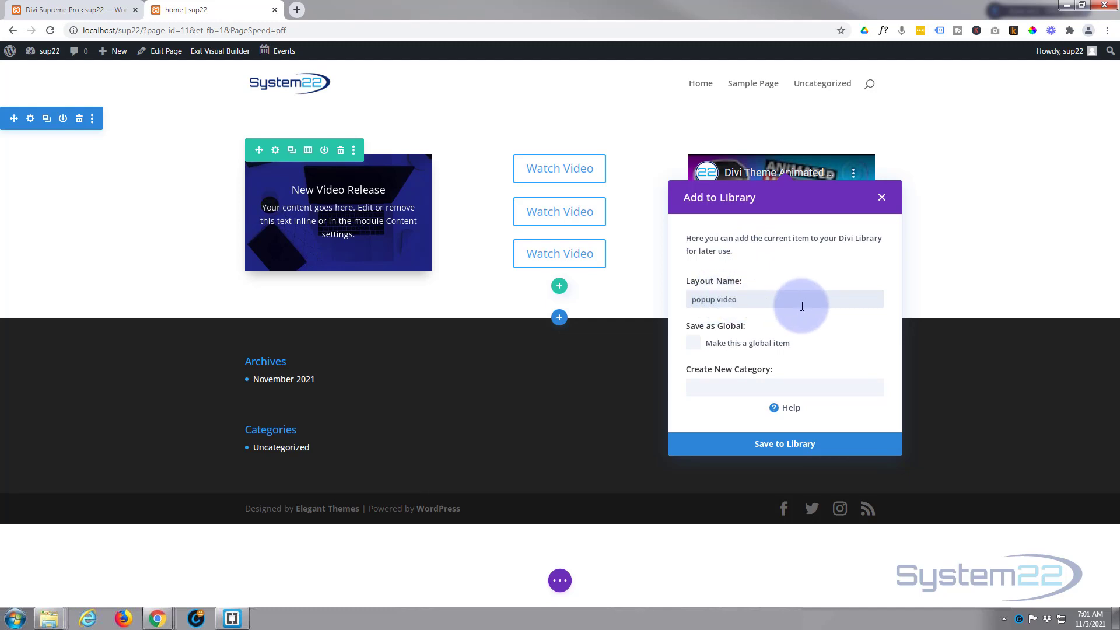
{"action": "left_click", "coordinate": [788, 447]}
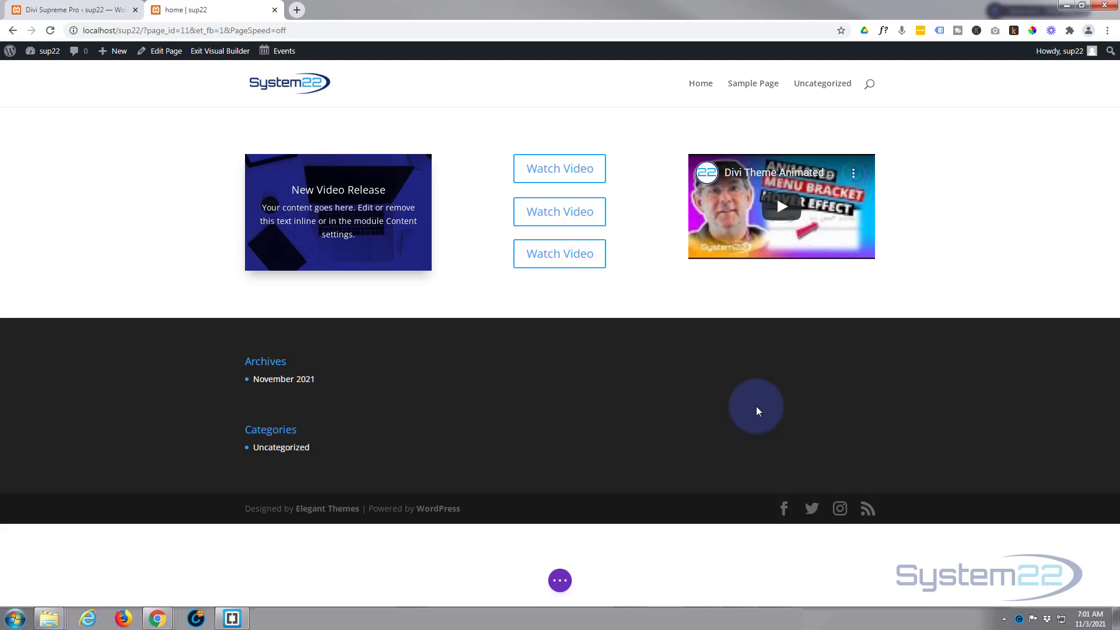
{"action": "mouse_move", "coordinate": [829, 200]}
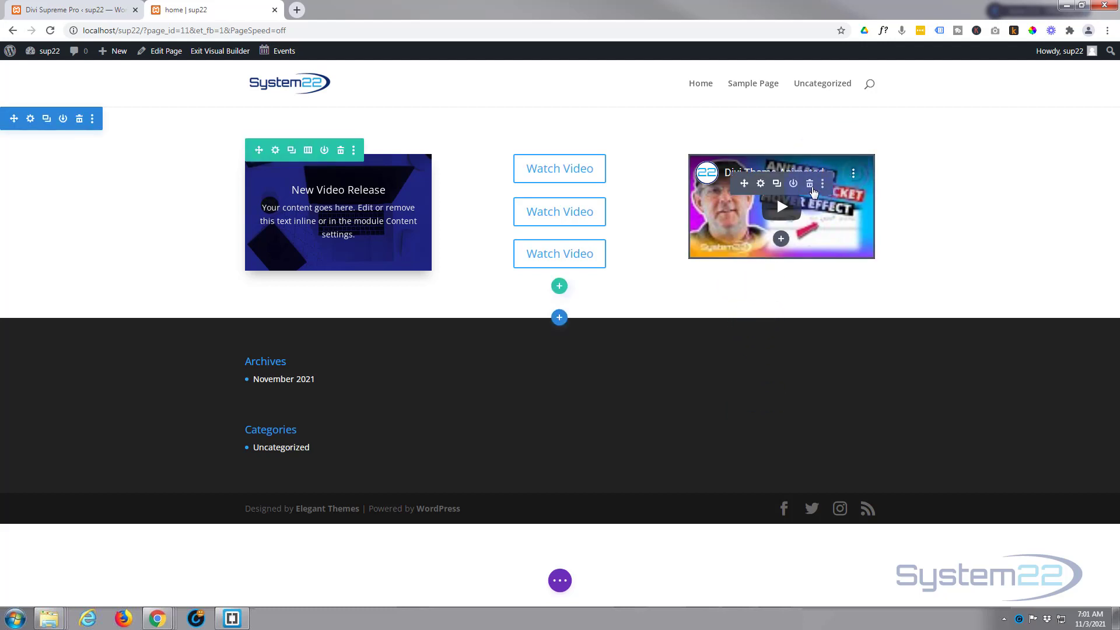
{"action": "left_click", "coordinate": [810, 186]}
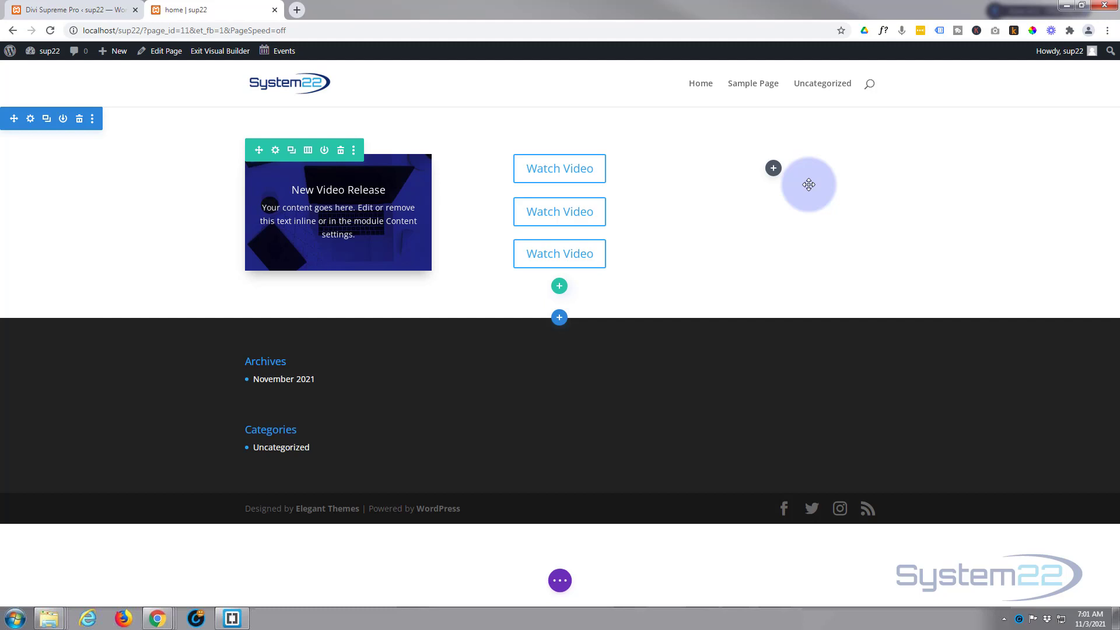
Insert a Supreme Flipbox module into the empty right column and add one new item
{"action": "left_click", "coordinate": [768, 173]}
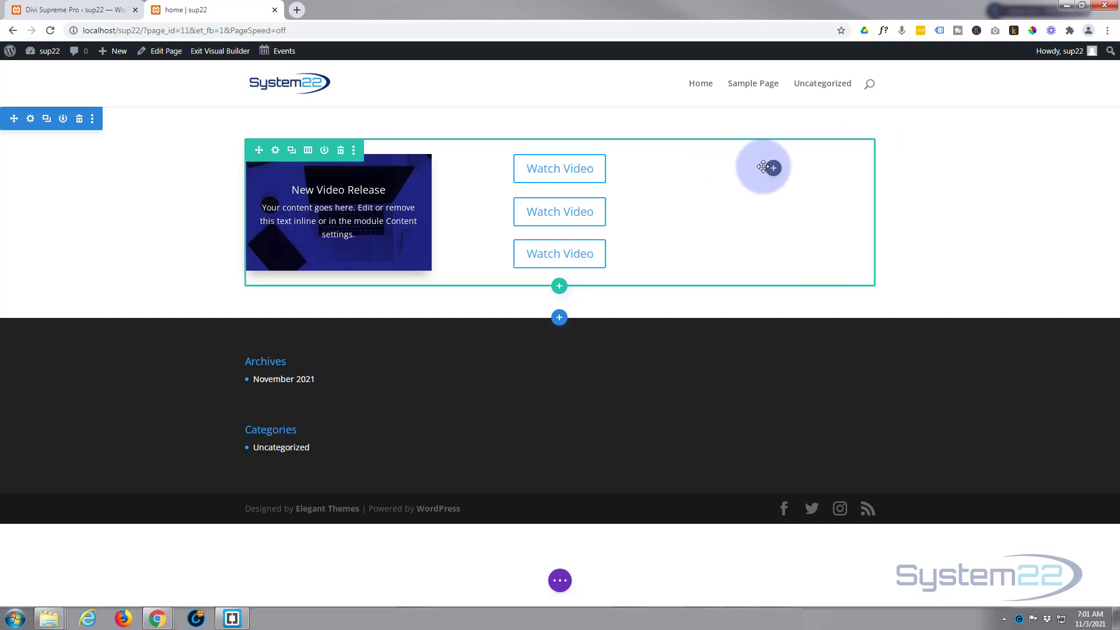
{"action": "left_click", "coordinate": [773, 170]}
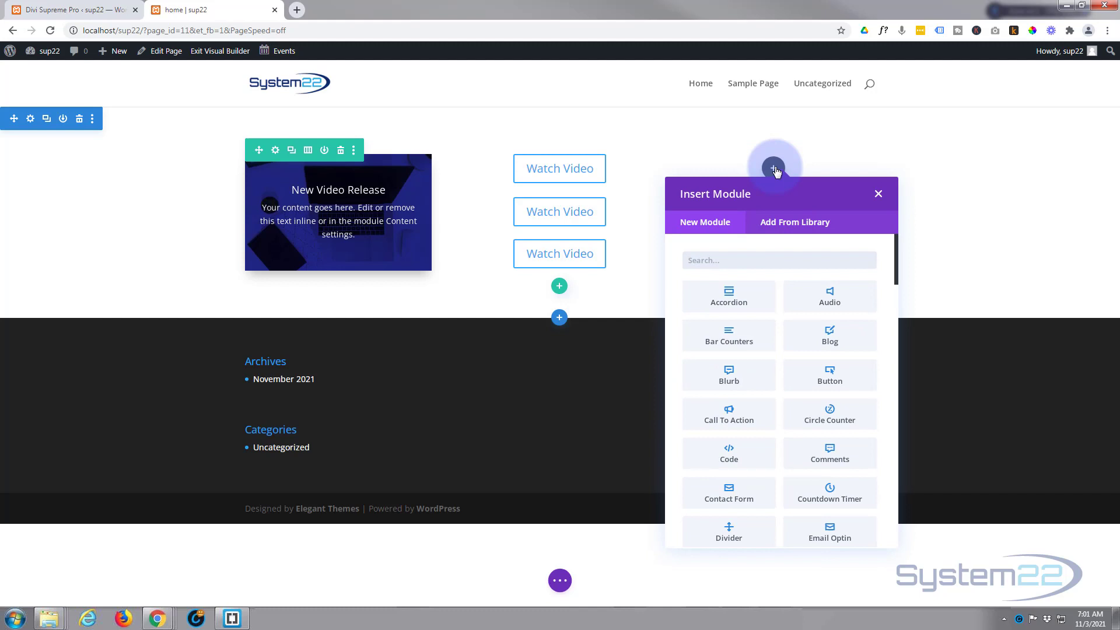
{"action": "scroll", "coordinate": [717, 321], "scroll_direction": "down", "scroll_amount": 4}
{"action": "scroll", "coordinate": [718, 321], "scroll_direction": "down", "scroll_amount": 9}
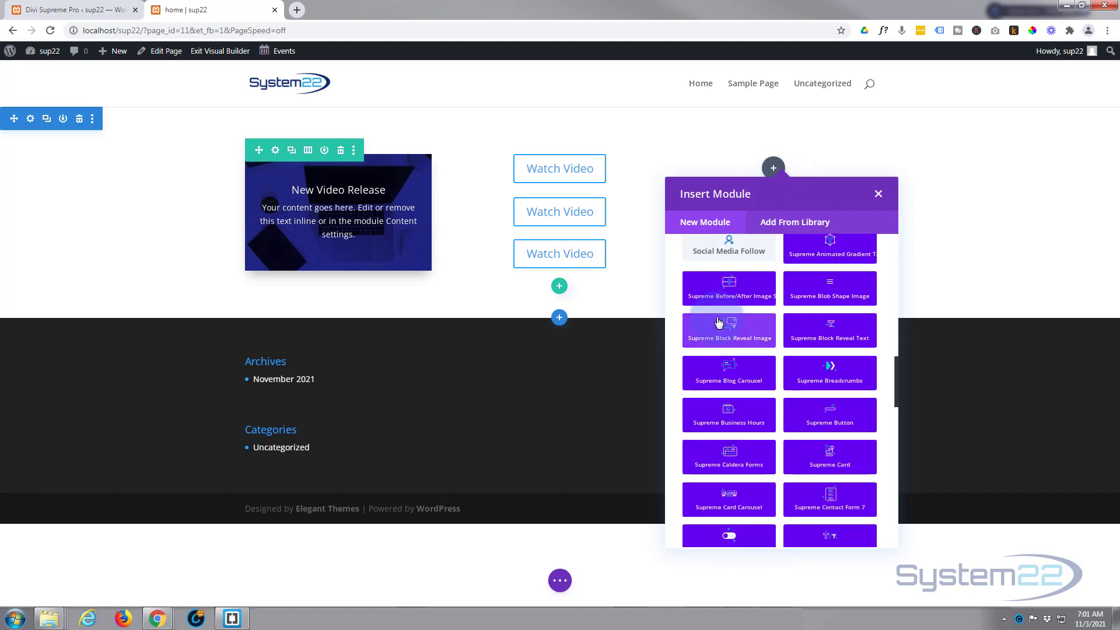
{"action": "scroll", "coordinate": [719, 321], "scroll_direction": "down", "scroll_amount": 5}
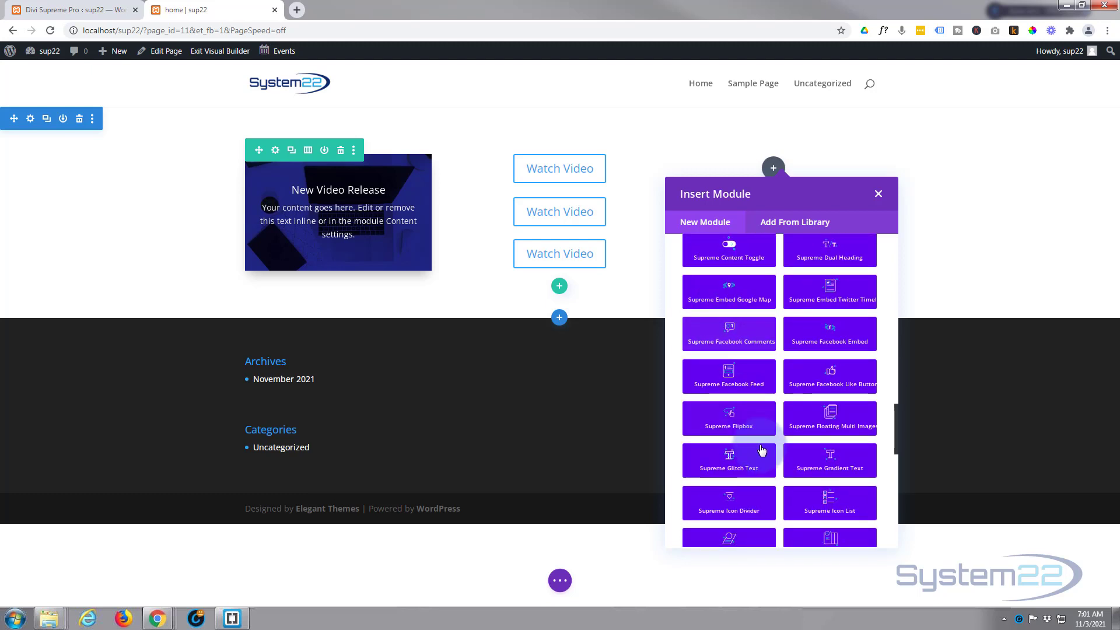
{"action": "left_click", "coordinate": [758, 428]}
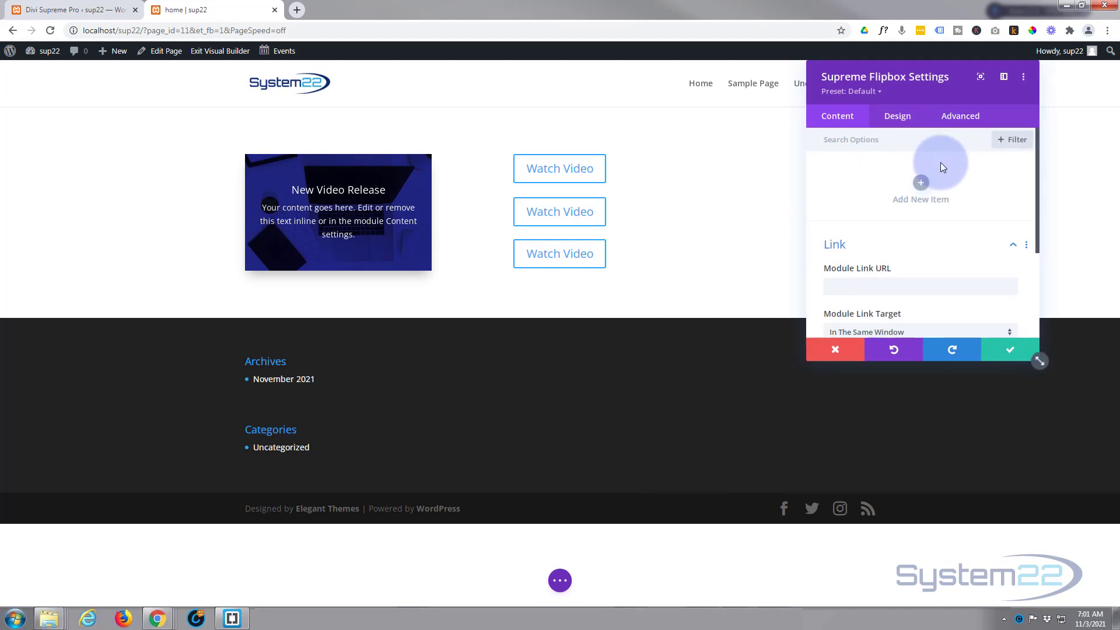
{"action": "left_click", "coordinate": [921, 187]}
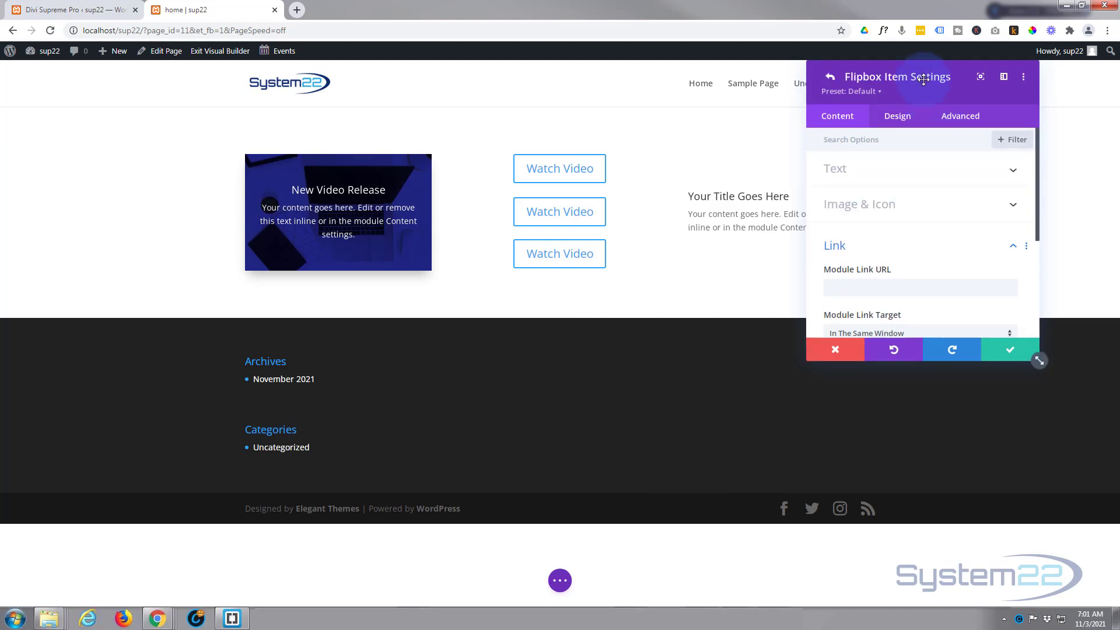
{"action": "left_click_drag", "start_coordinate": [922, 83], "coordinate": [551, 92]}
Give the flipbox item a purple background colour and the laptop photo as its background image
{"action": "scroll", "coordinate": [525, 193], "scroll_direction": "down", "scroll_amount": 3}
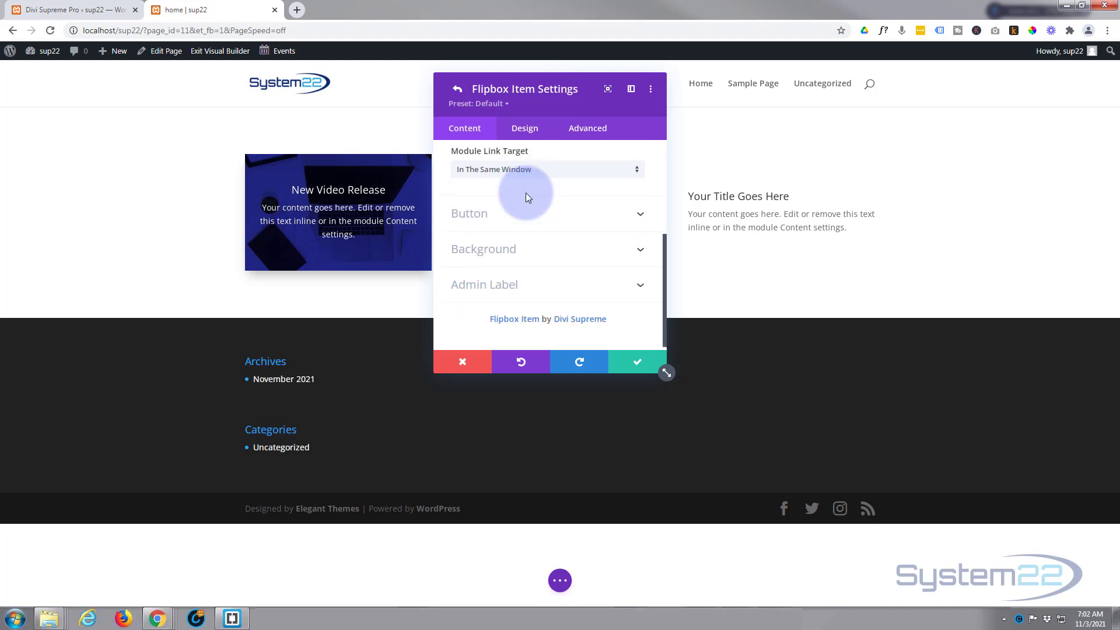
{"action": "left_click", "coordinate": [533, 247]}
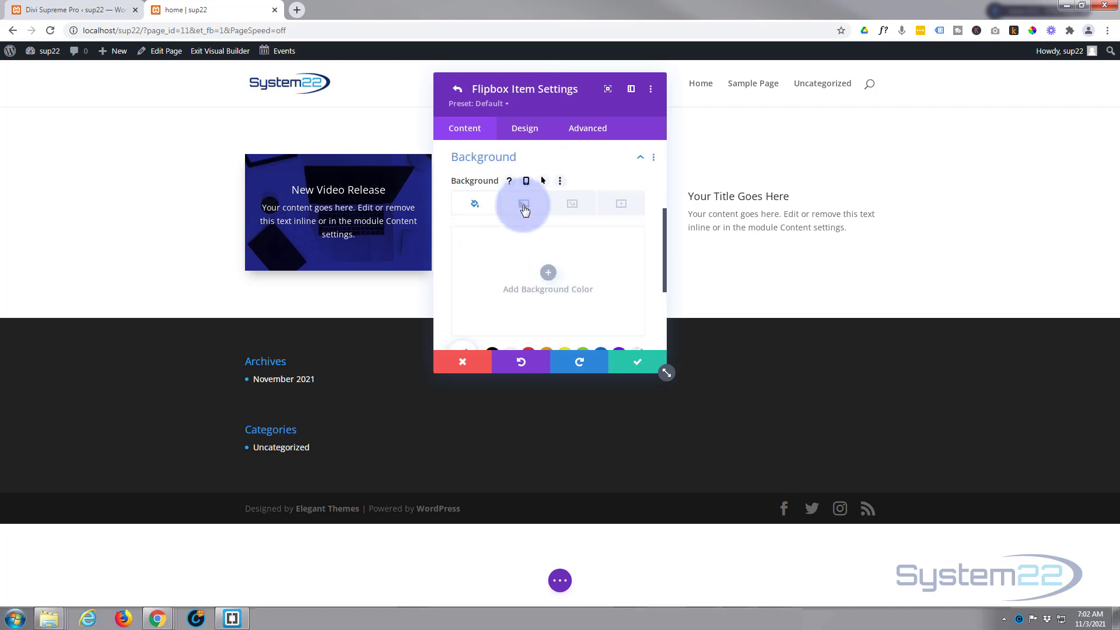
{"action": "scroll", "coordinate": [513, 270], "scroll_direction": "down", "scroll_amount": 2}
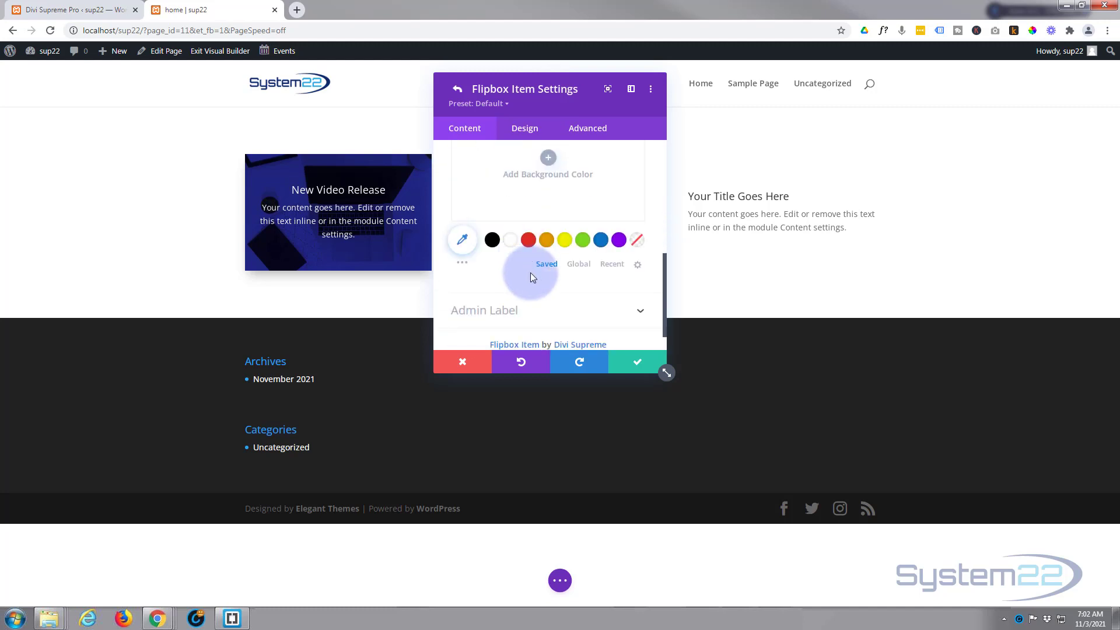
{"action": "left_click", "coordinate": [620, 239]}
{"action": "scroll", "coordinate": [551, 309], "scroll_direction": "up", "scroll_amount": 2}
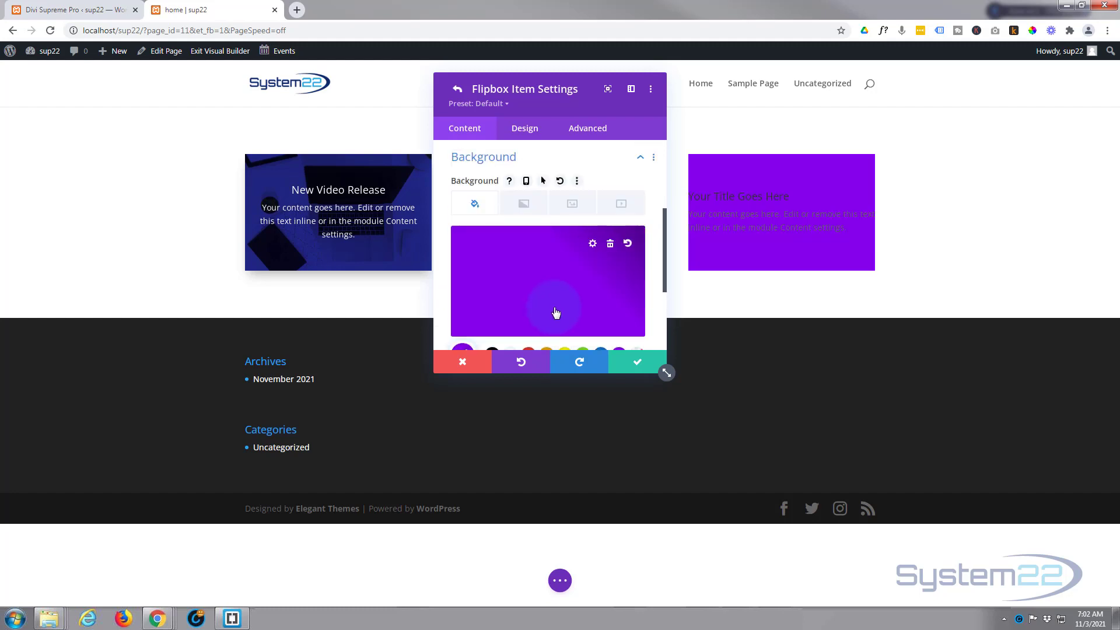
{"action": "left_click", "coordinate": [573, 205]}
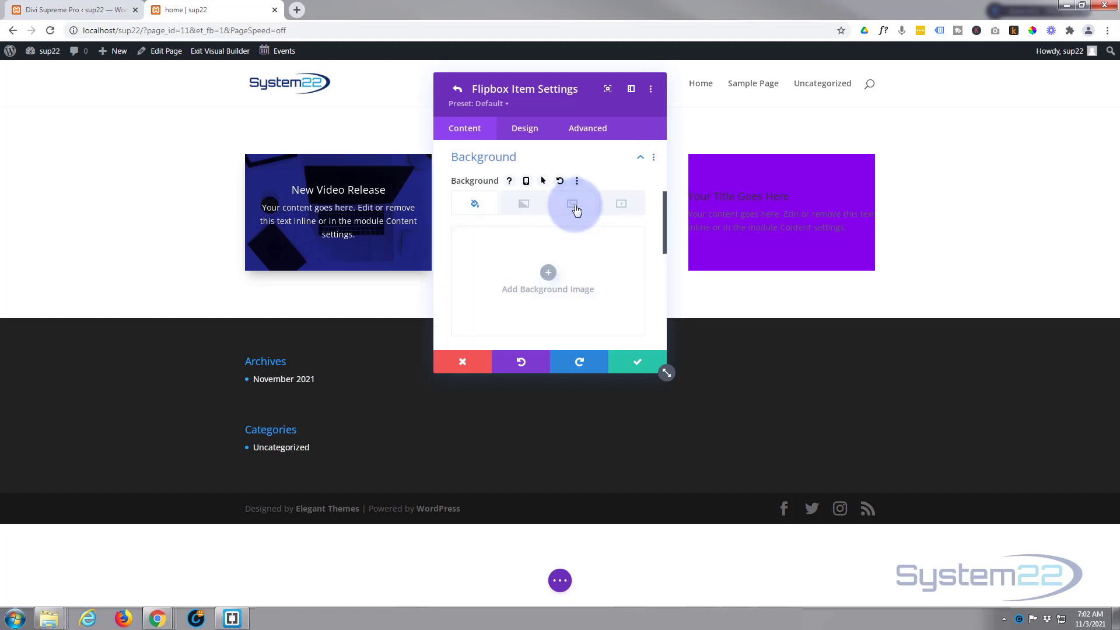
{"action": "left_click", "coordinate": [550, 277]}
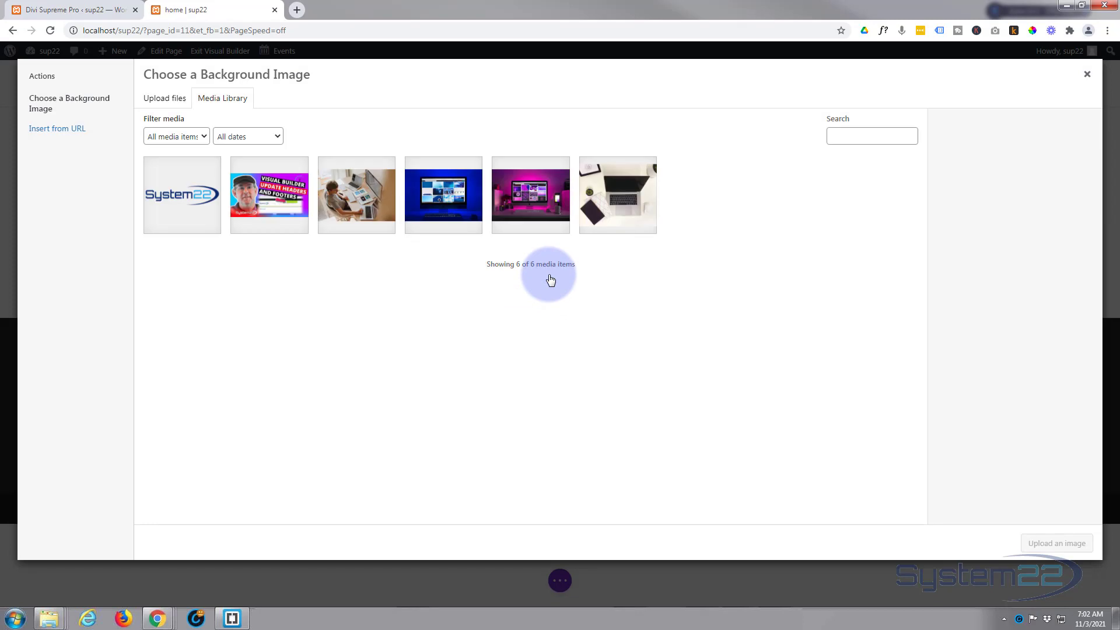
{"action": "left_click", "coordinate": [632, 220]}
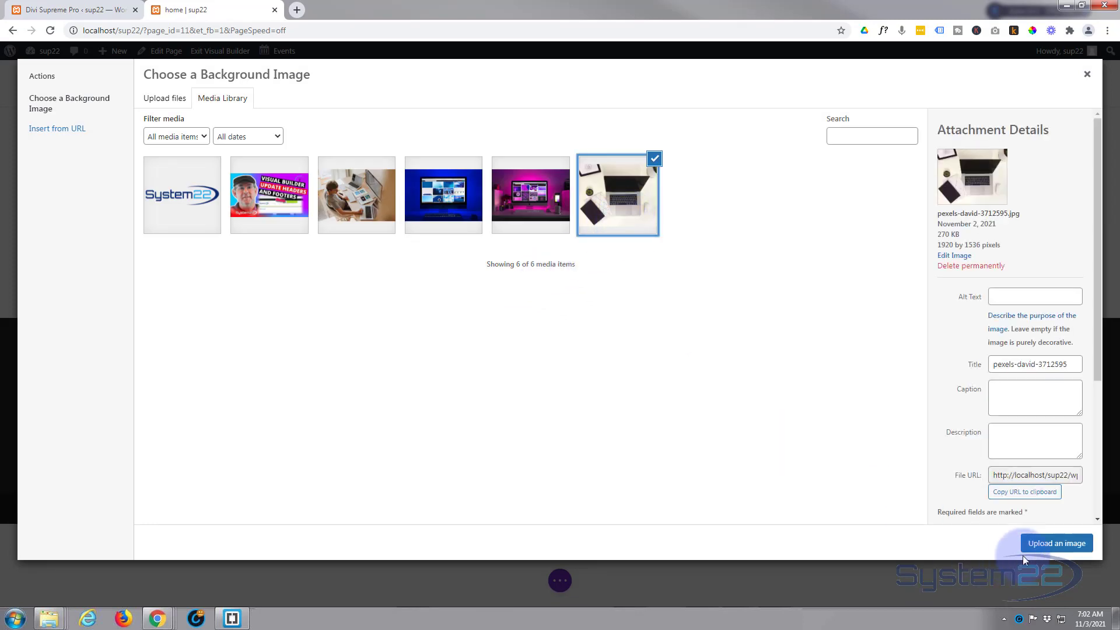
{"action": "left_click", "coordinate": [1036, 547]}
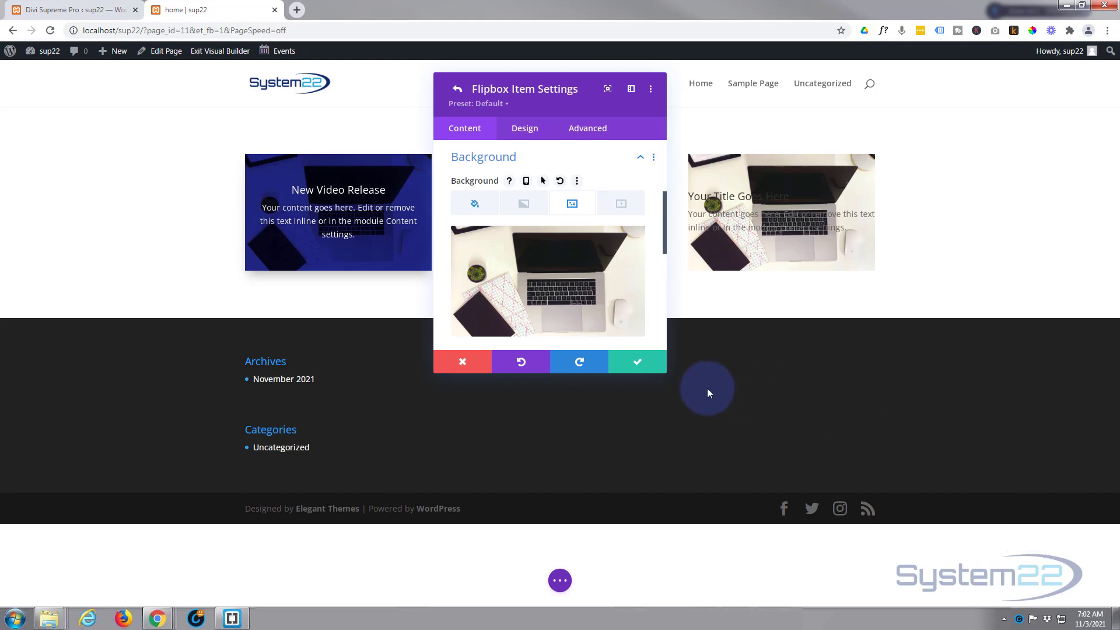
Set the item's Background Image Blend to Multiply
{"action": "scroll", "coordinate": [585, 263], "scroll_direction": "down", "scroll_amount": 1}
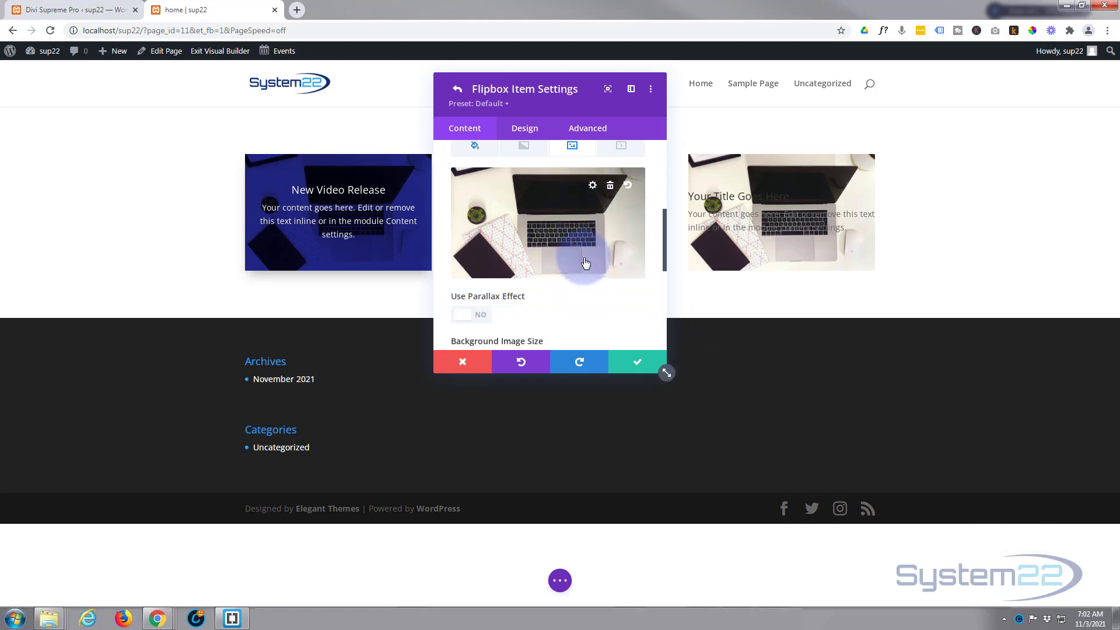
{"action": "scroll", "coordinate": [586, 263], "scroll_direction": "down", "scroll_amount": 1}
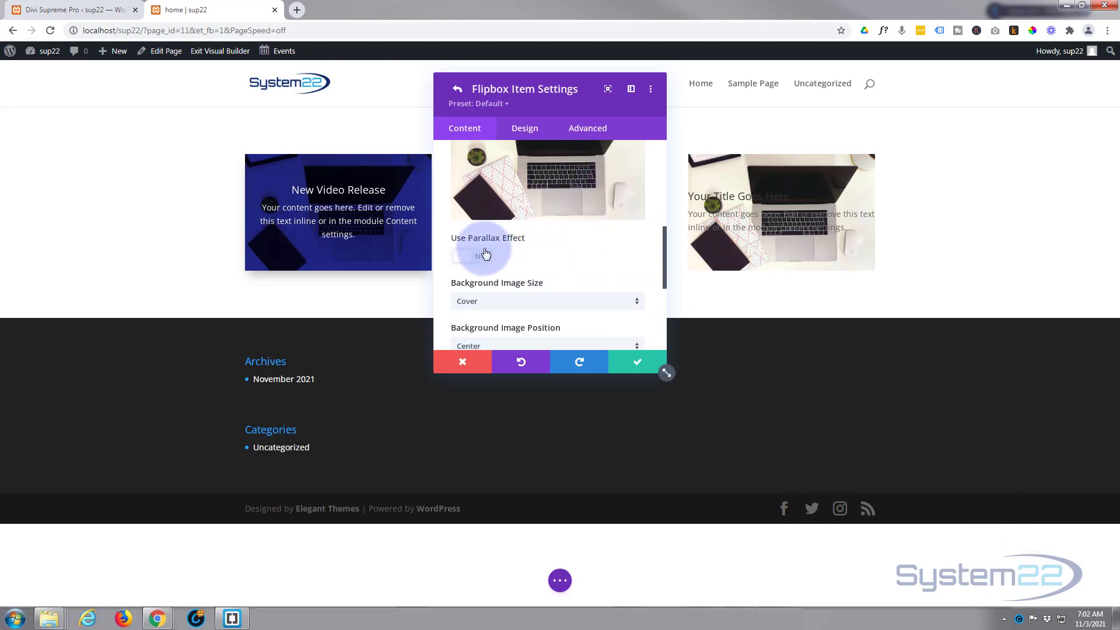
{"action": "scroll", "coordinate": [544, 248], "scroll_direction": "down", "scroll_amount": 2}
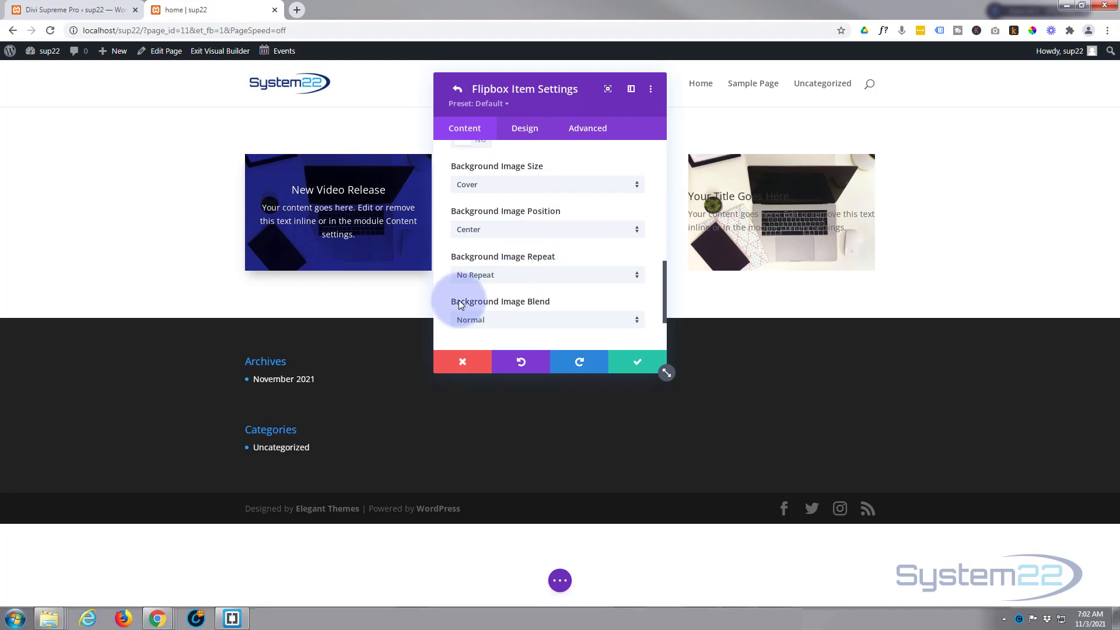
{"action": "left_click", "coordinate": [513, 319]}
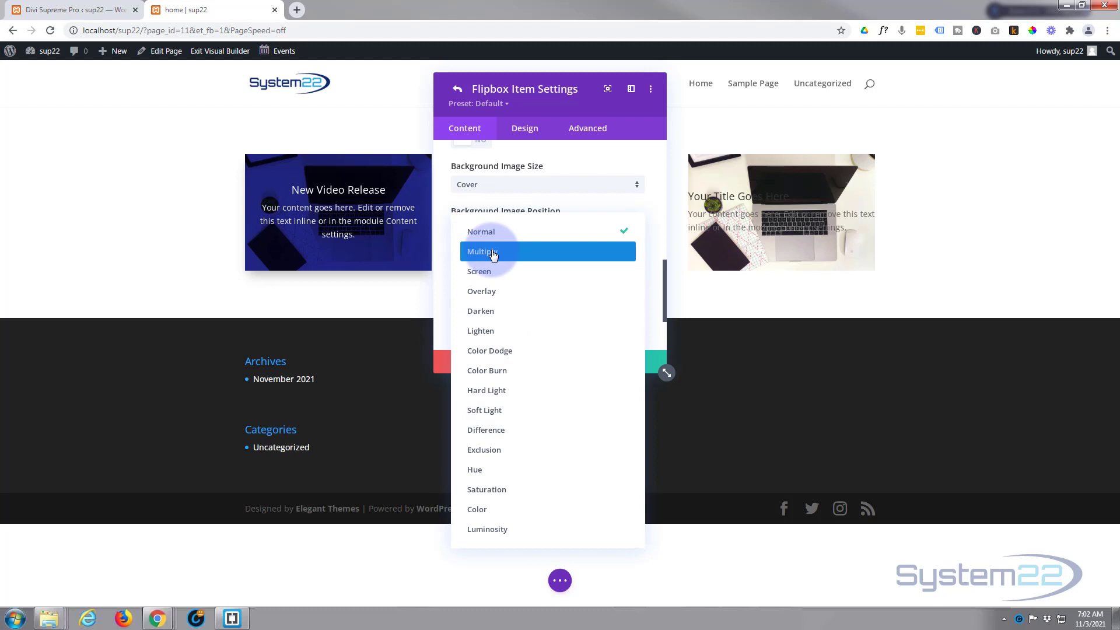
{"action": "left_click", "coordinate": [493, 252]}
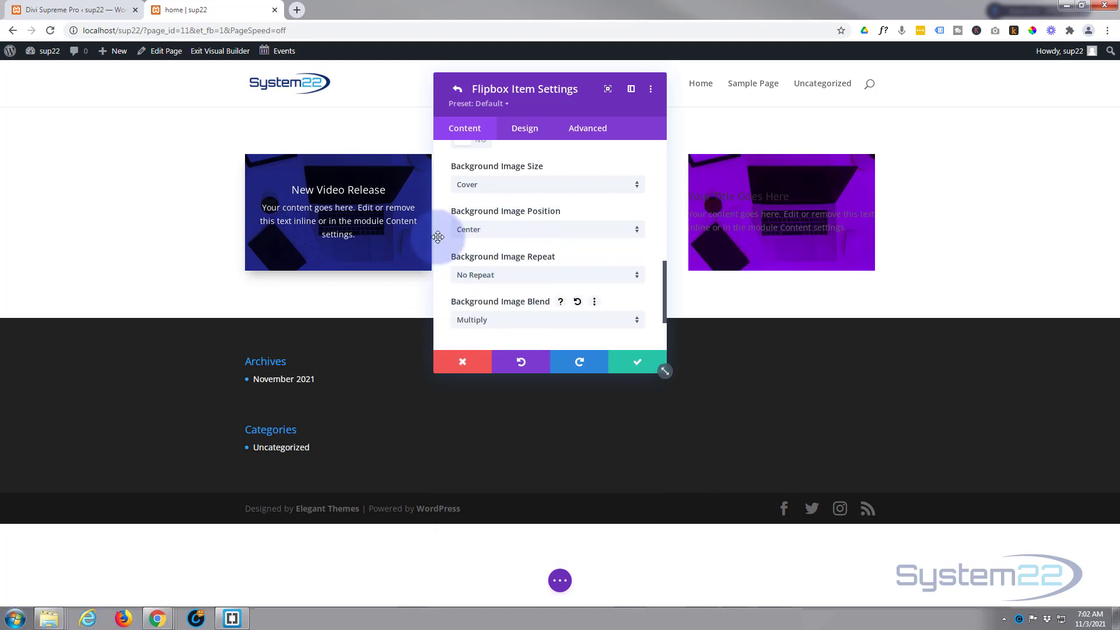
Centre-align the flipbox item's text and set its Text Color to Light
{"action": "left_click", "coordinate": [524, 129]}
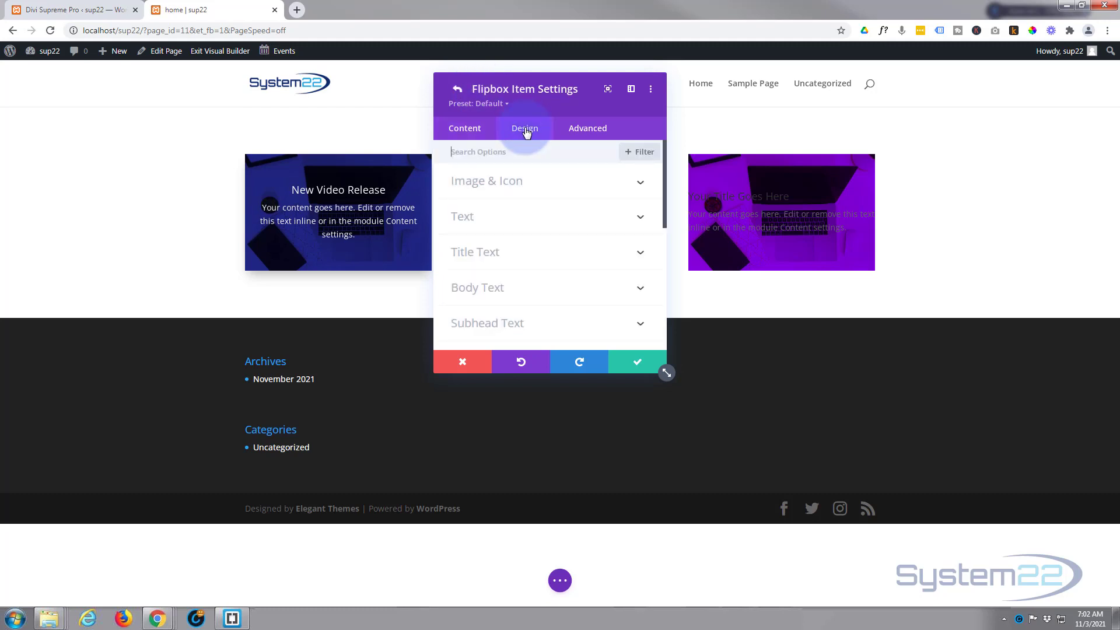
{"action": "left_click", "coordinate": [533, 218]}
{"action": "left_click", "coordinate": [523, 244]}
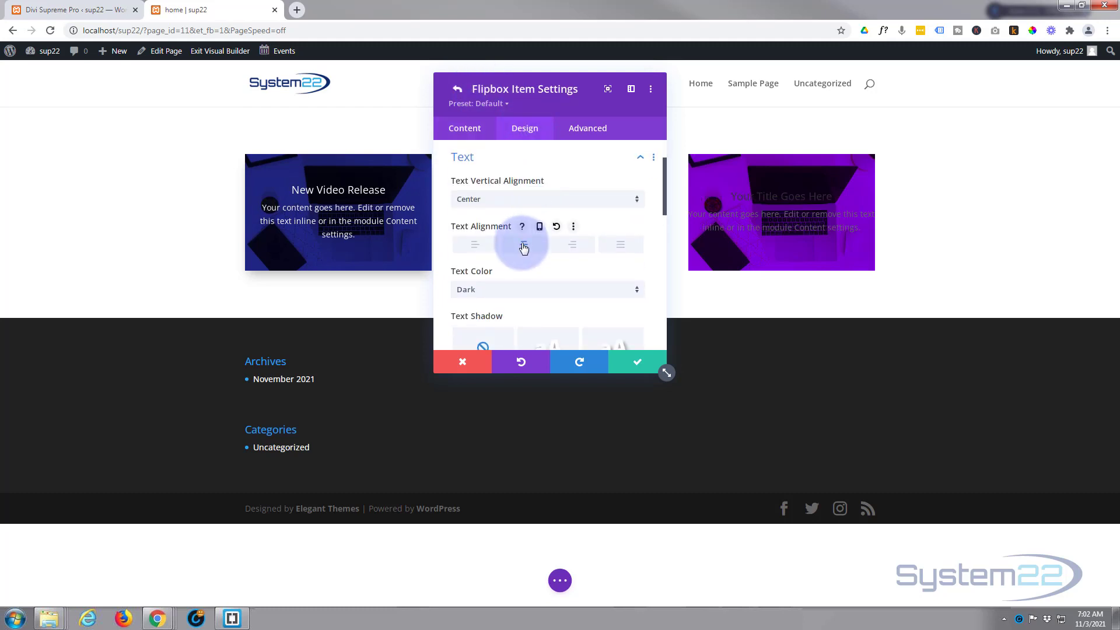
{"action": "left_click", "coordinate": [515, 290]}
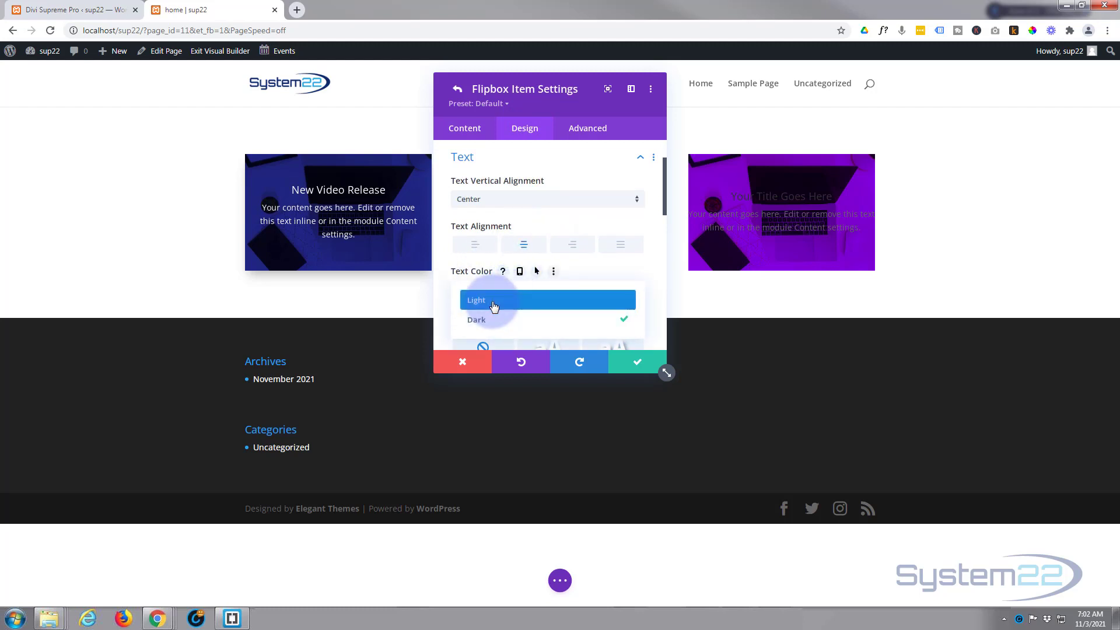
{"action": "left_click", "coordinate": [494, 300]}
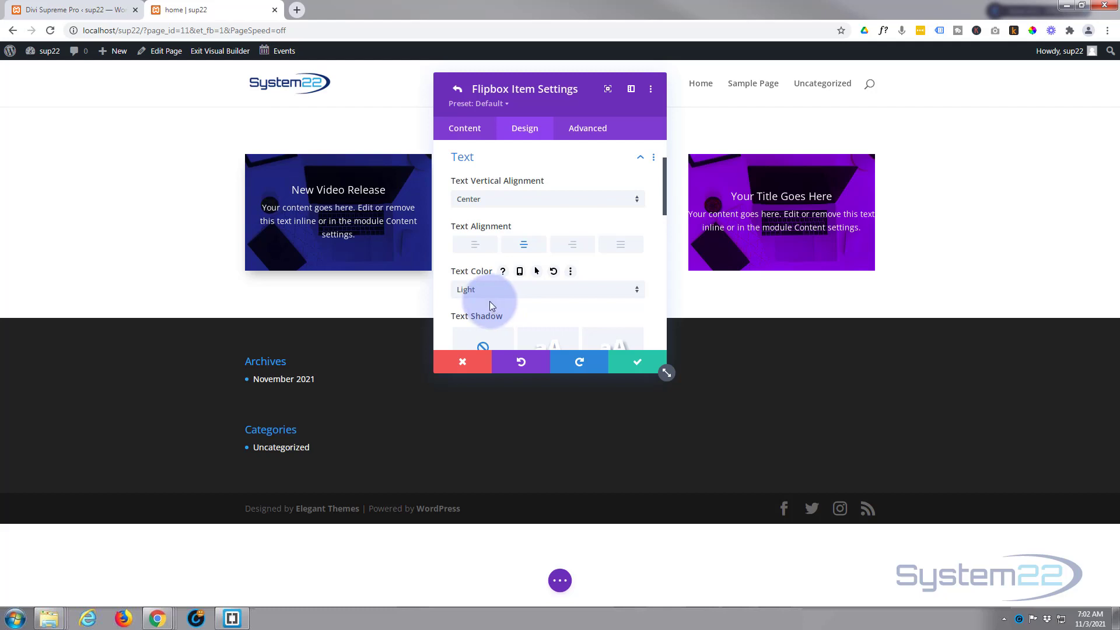
Set the flipbox item's padding to 20px on top, bottom, left and right
{"action": "left_click", "coordinate": [481, 158]}
{"action": "scroll", "coordinate": [495, 320], "scroll_direction": "down", "scroll_amount": 2}
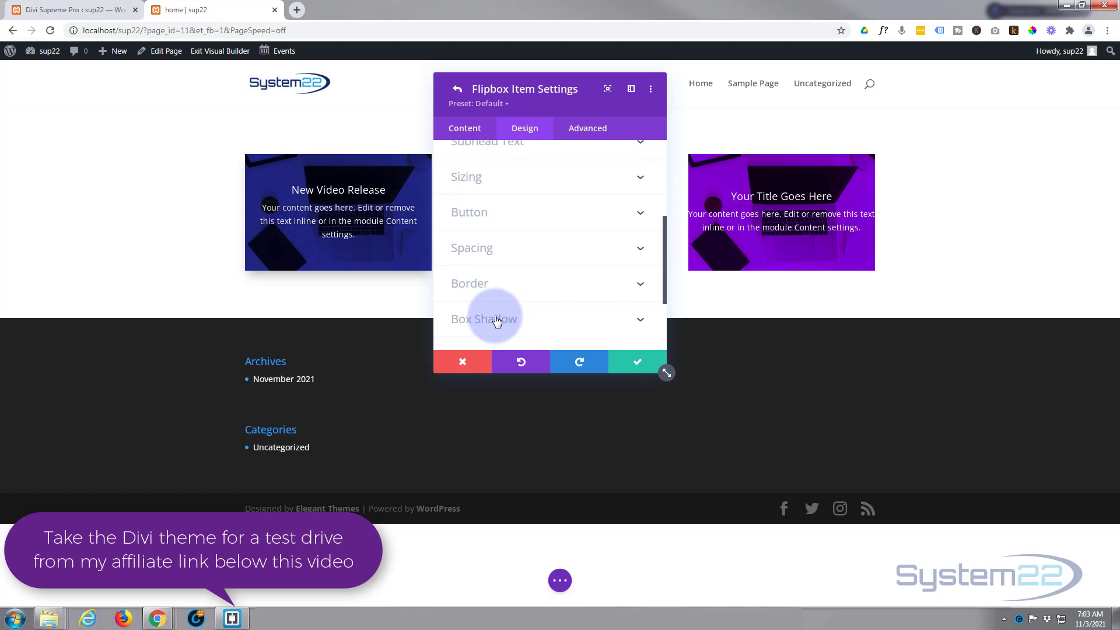
{"action": "left_click", "coordinate": [517, 251]}
{"action": "left_click", "coordinate": [463, 252]}
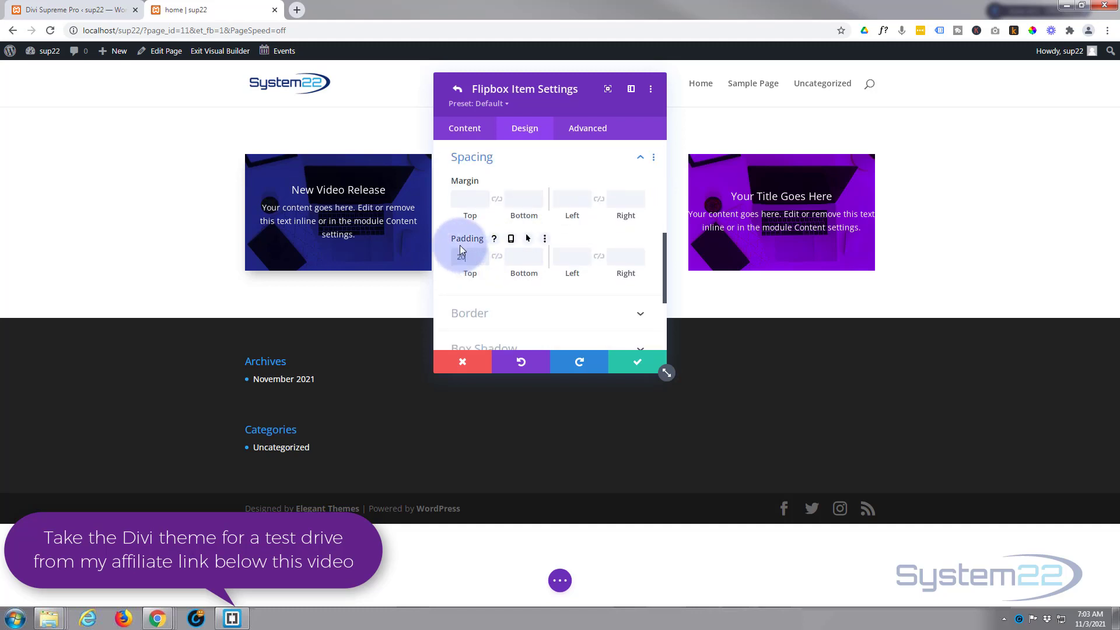
{"action": "type", "text": "20"}
{"action": "left_click", "coordinate": [497, 259]}
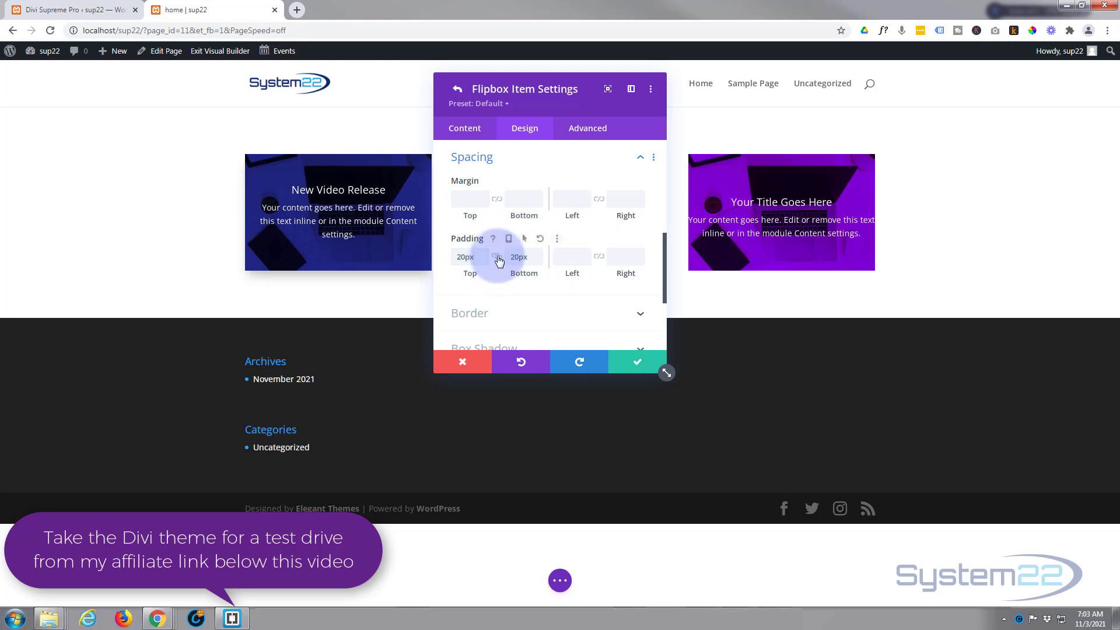
{"action": "left_click", "coordinate": [560, 256]}
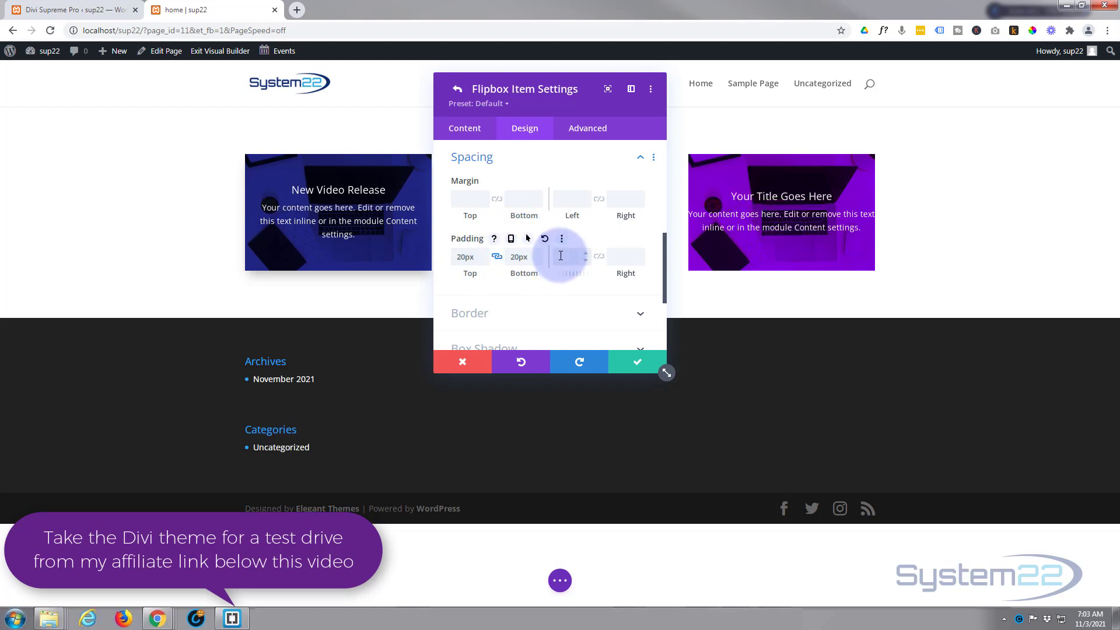
{"action": "left_click", "coordinate": [598, 257]}
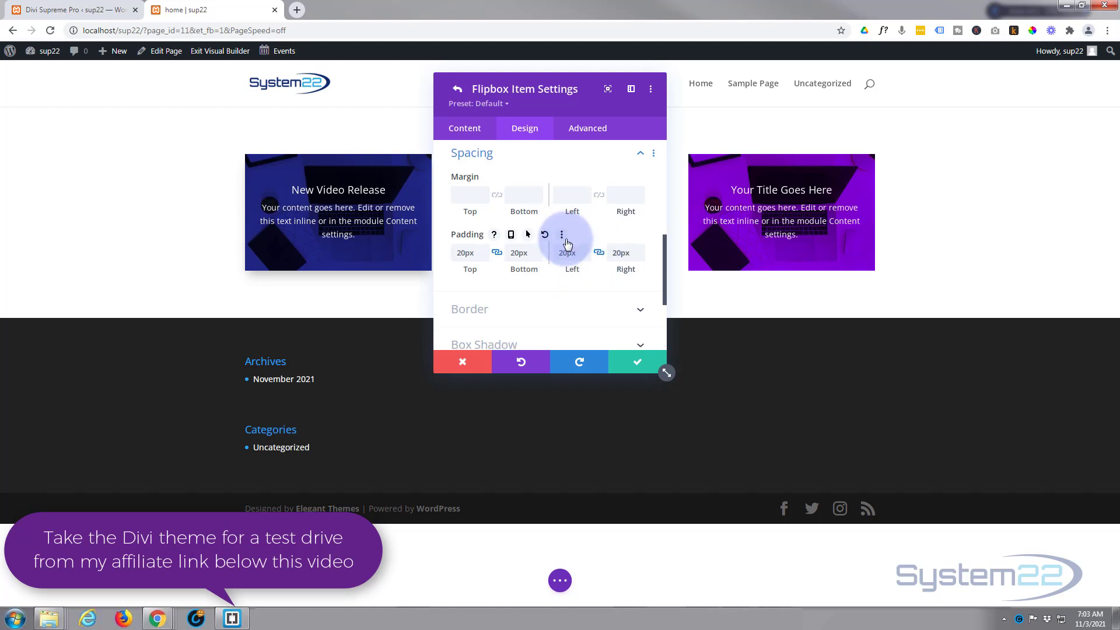
{"action": "scroll", "coordinate": [566, 246], "scroll_direction": "down", "scroll_amount": 1}
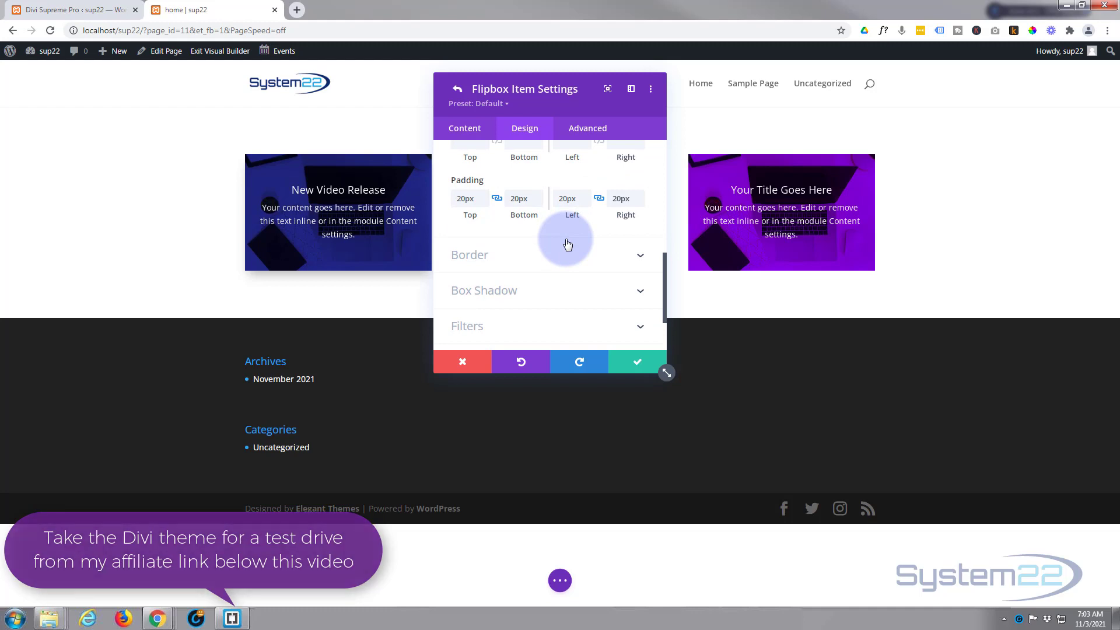
{"action": "scroll", "coordinate": [566, 245], "scroll_direction": "up", "scroll_amount": 2}
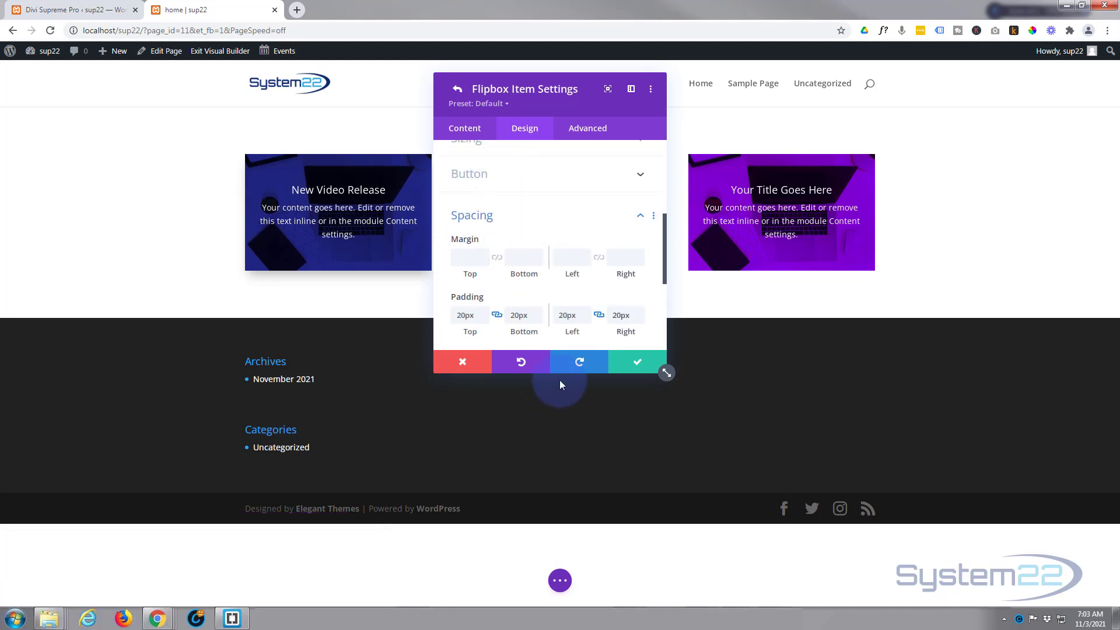
Save the first flipbox item and duplicate it
{"action": "left_click", "coordinate": [638, 362]}
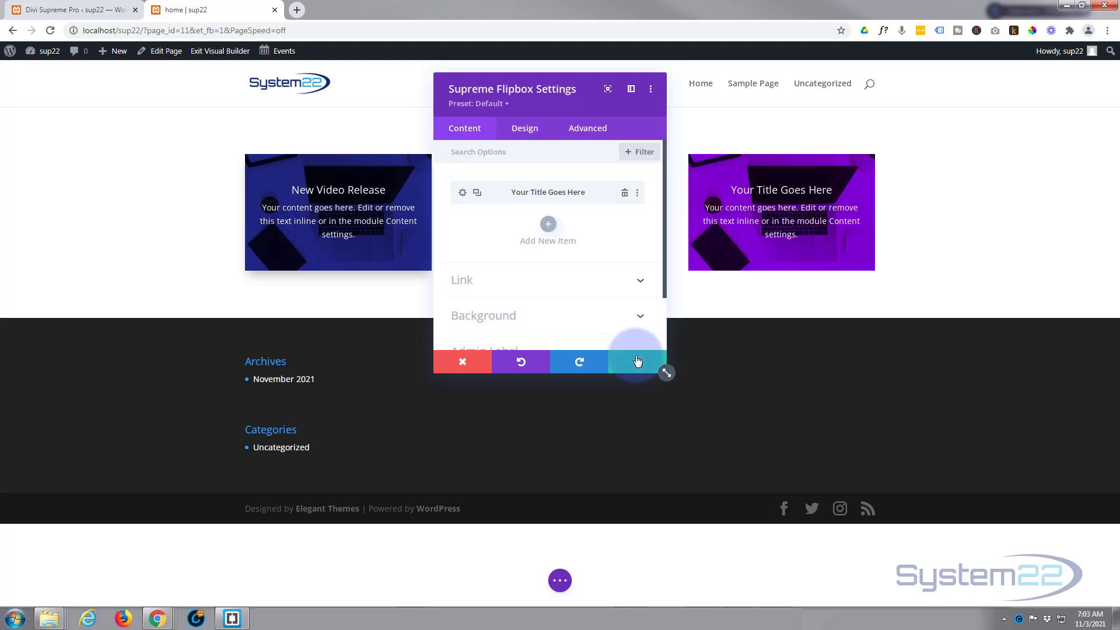
{"action": "left_click", "coordinate": [477, 194]}
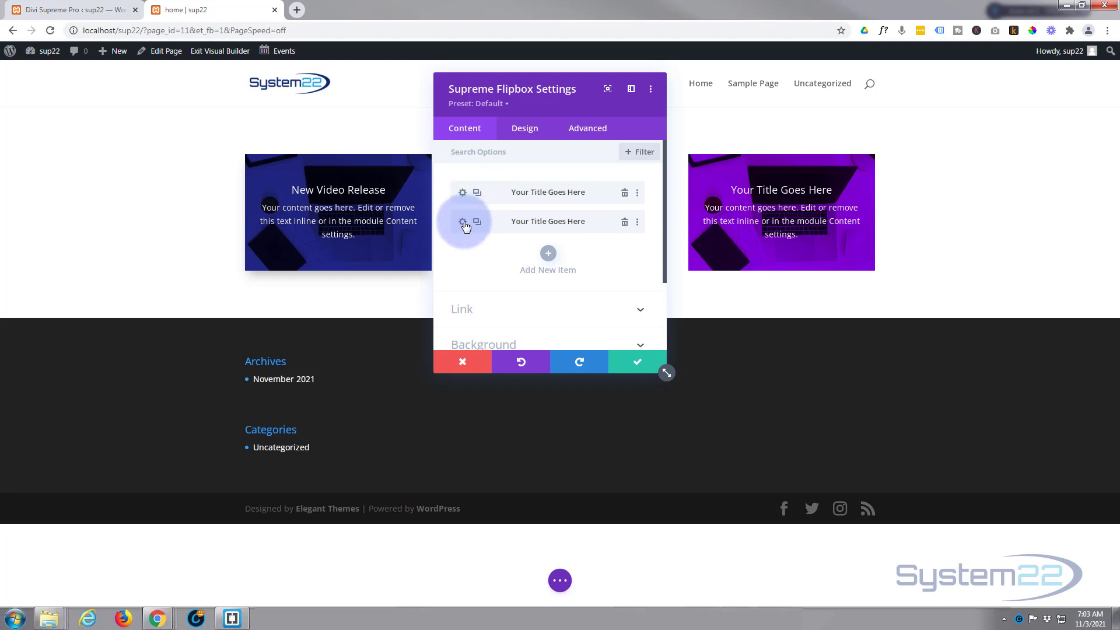
{"action": "left_click", "coordinate": [463, 223]}
{"action": "scroll", "coordinate": [467, 228], "scroll_direction": "down", "scroll_amount": 3}
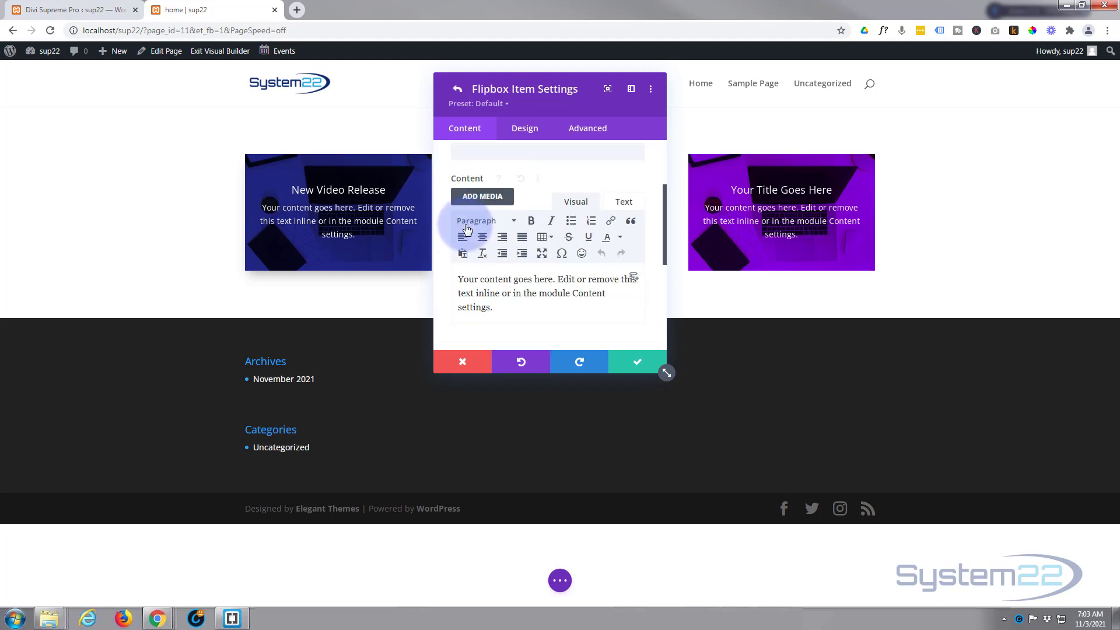
{"action": "scroll", "coordinate": [467, 230], "scroll_direction": "down", "scroll_amount": 2}
Replace the duplicate's laptop background image with the blue-lit monitor photo
{"action": "left_click", "coordinate": [527, 247]}
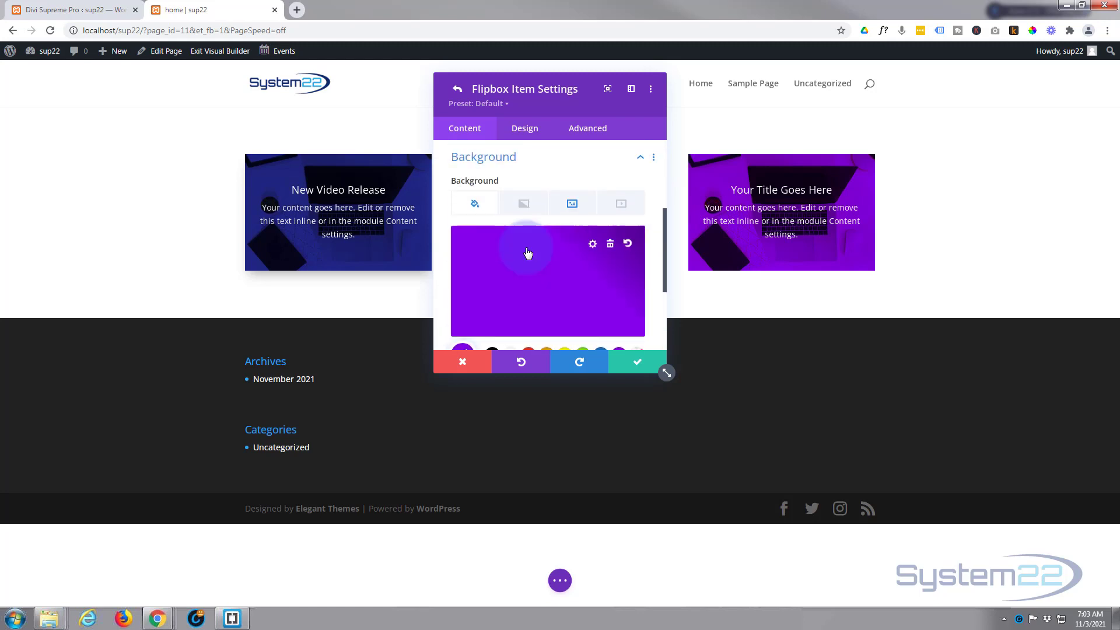
{"action": "scroll", "coordinate": [528, 262], "scroll_direction": "down", "scroll_amount": 2}
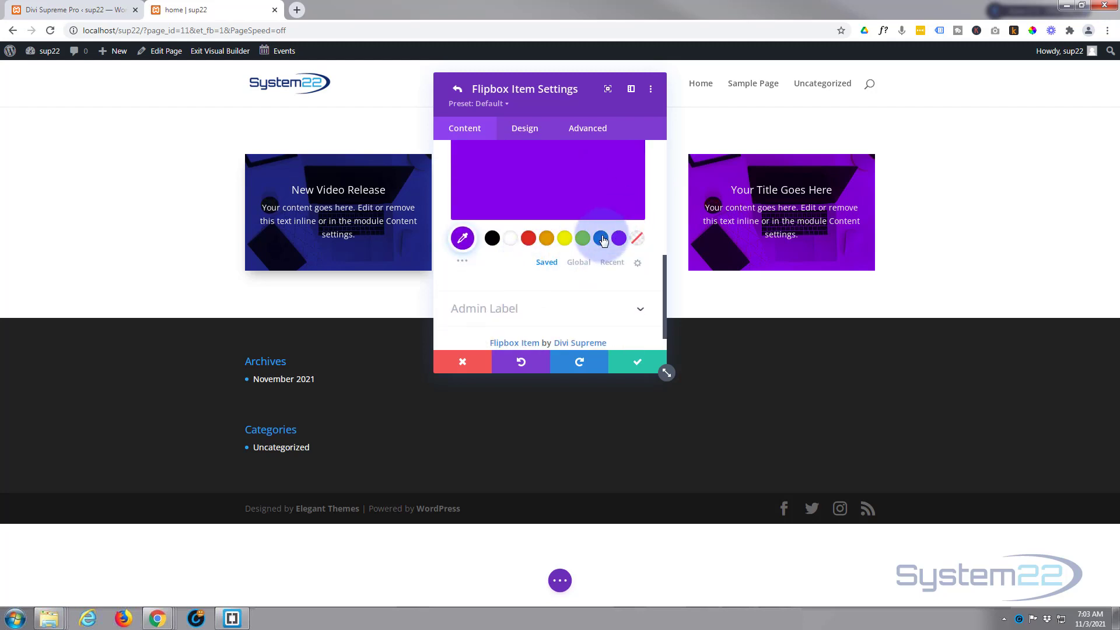
{"action": "scroll", "coordinate": [574, 245], "scroll_direction": "up", "scroll_amount": 2}
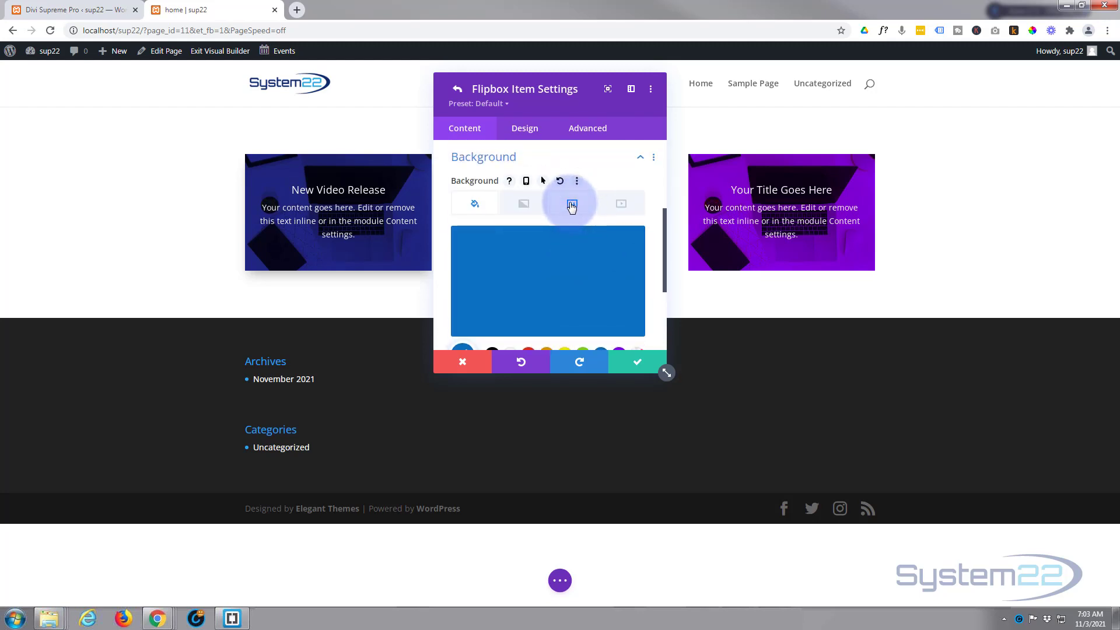
{"action": "left_click", "coordinate": [572, 205]}
{"action": "left_click", "coordinate": [557, 280]}
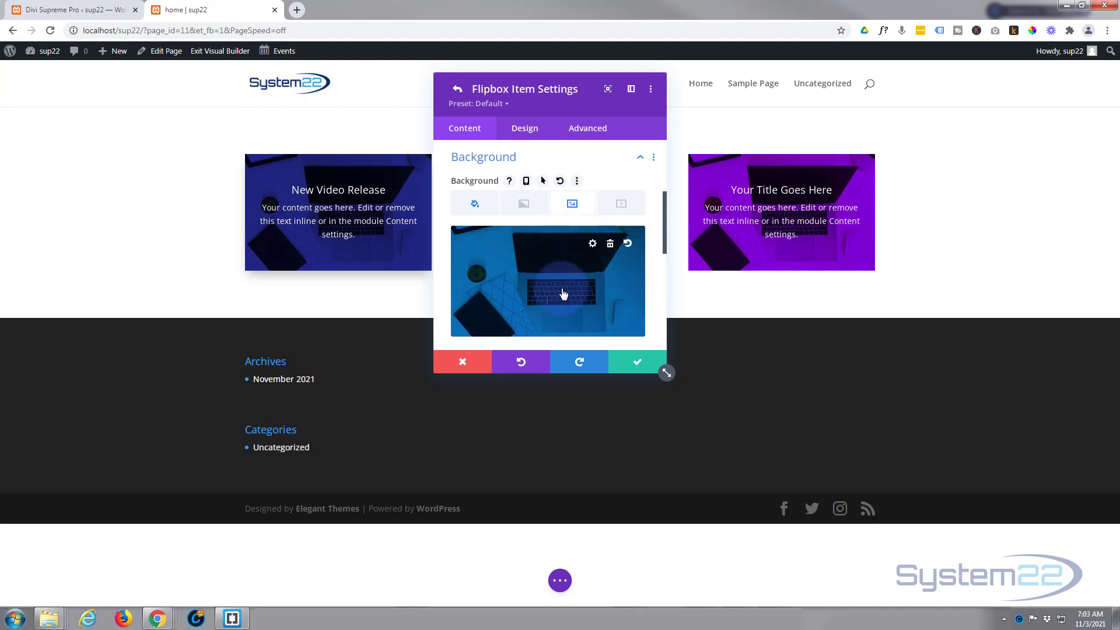
{"action": "left_click", "coordinate": [610, 243]}
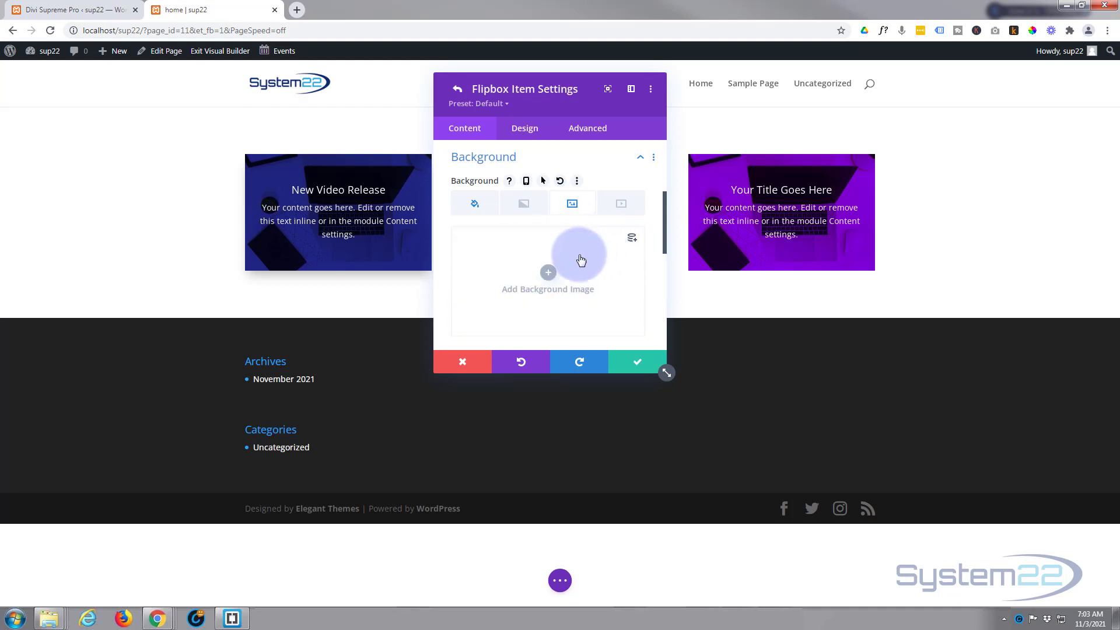
{"action": "left_click", "coordinate": [548, 270]}
{"action": "left_click", "coordinate": [466, 228]}
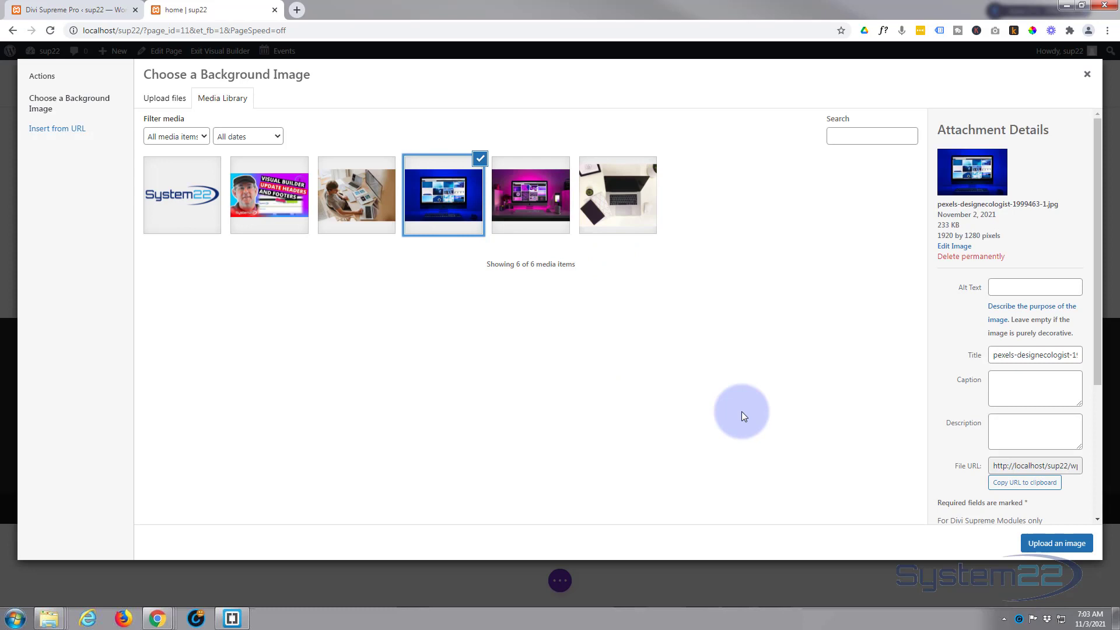
{"action": "left_click", "coordinate": [1038, 544]}
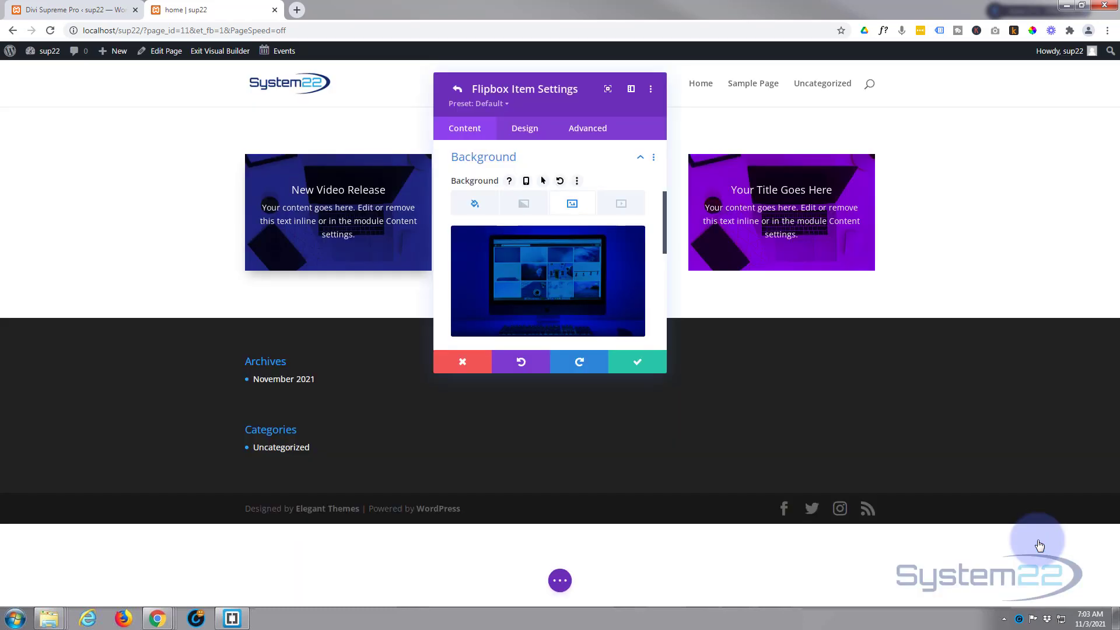
{"action": "left_click", "coordinate": [733, 186]}
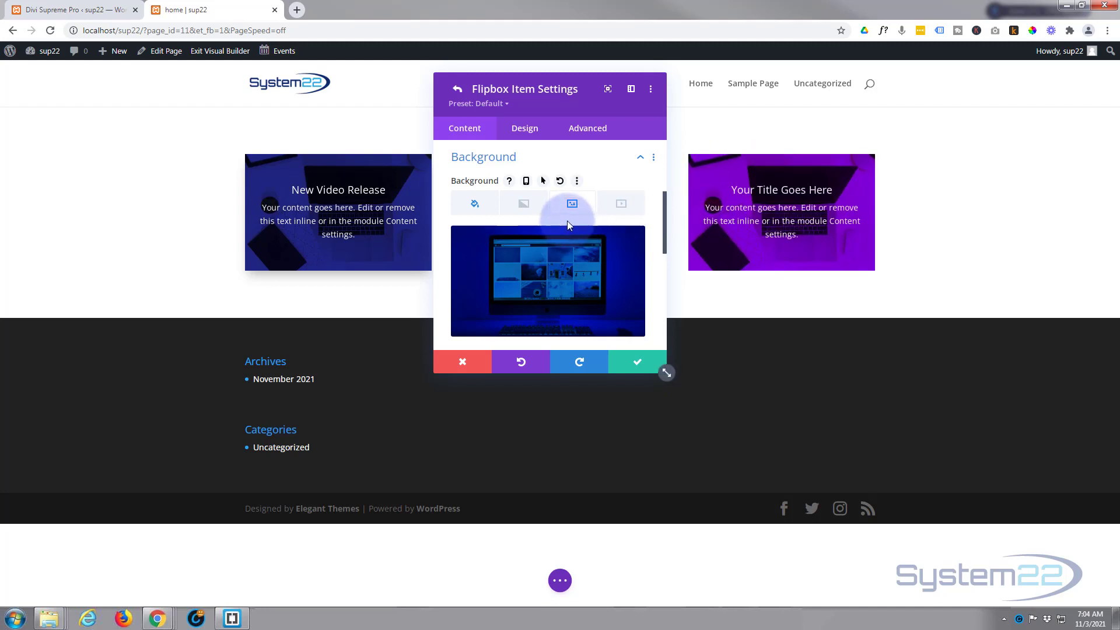
Add a 'Watch Video' button with URL # to the second flipbox item
{"action": "left_click", "coordinate": [541, 161]}
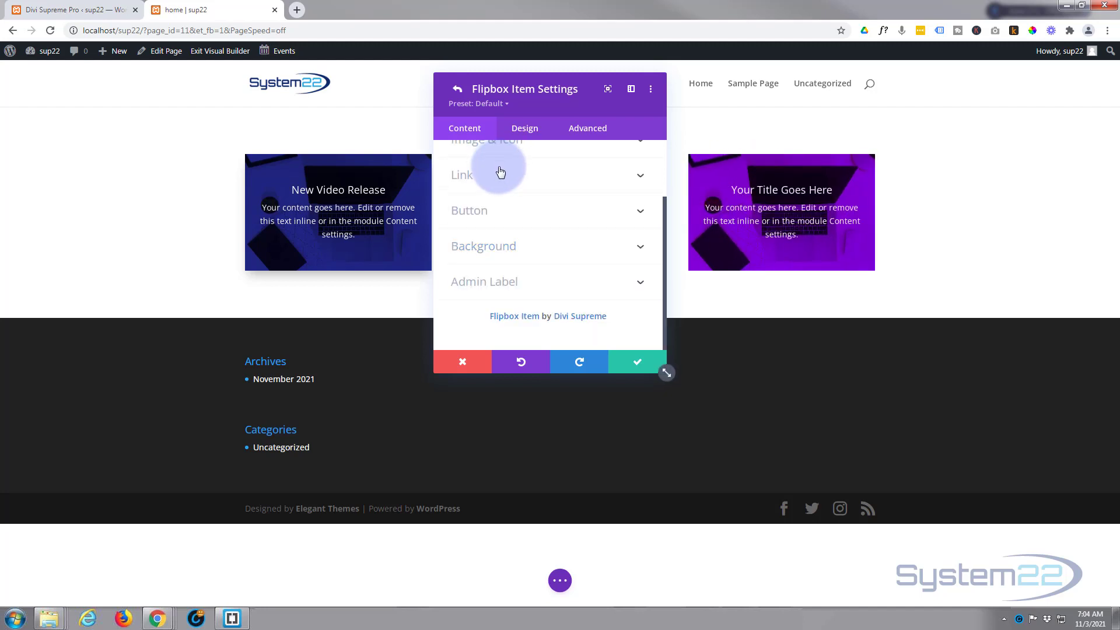
{"action": "left_click", "coordinate": [489, 211]}
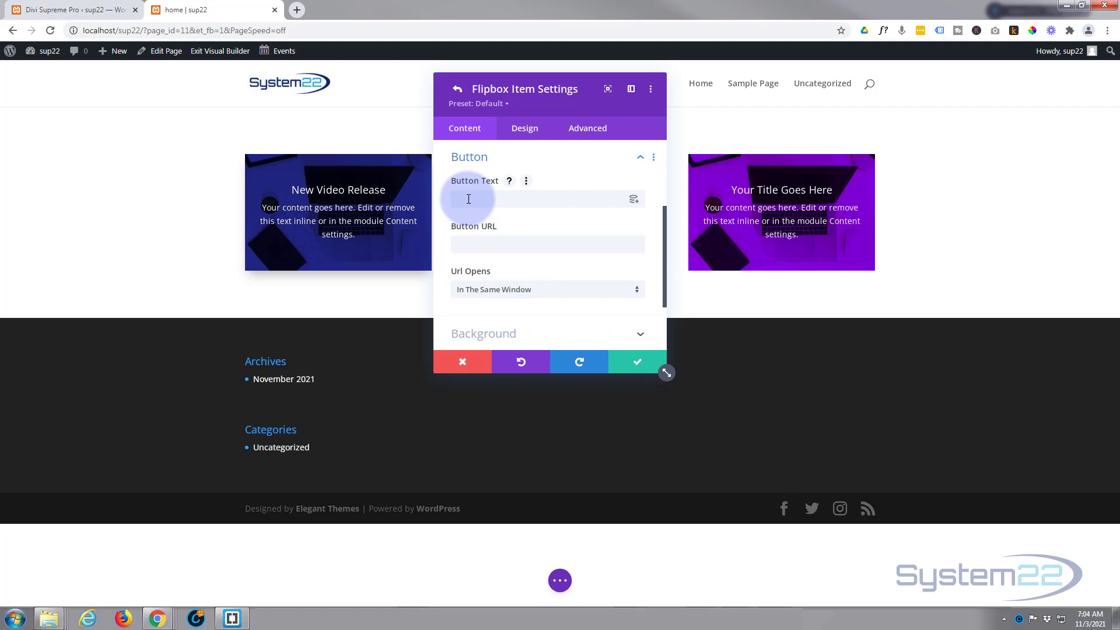
{"action": "type", "text": "Watch Video"}
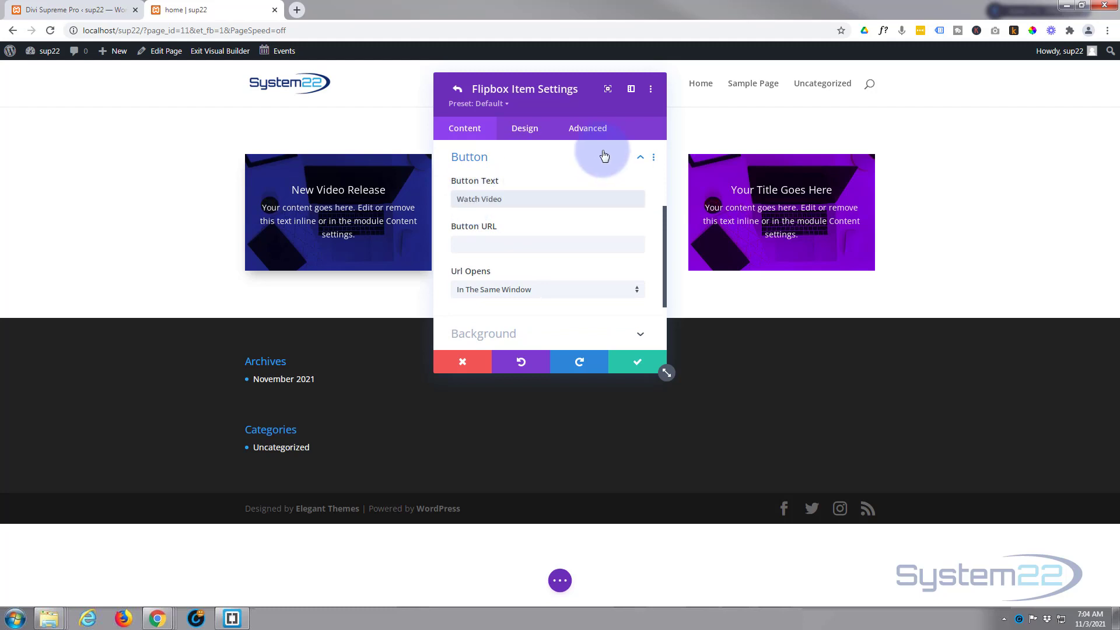
{"action": "left_click", "coordinate": [471, 245]}
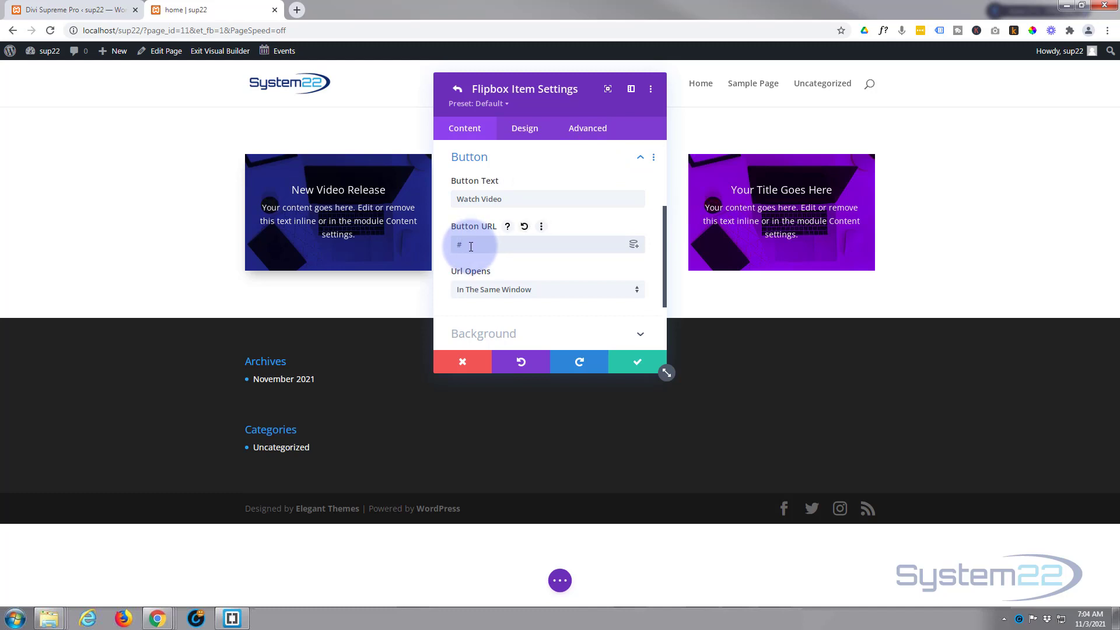
{"action": "mouse_move", "coordinate": [782, 245]}
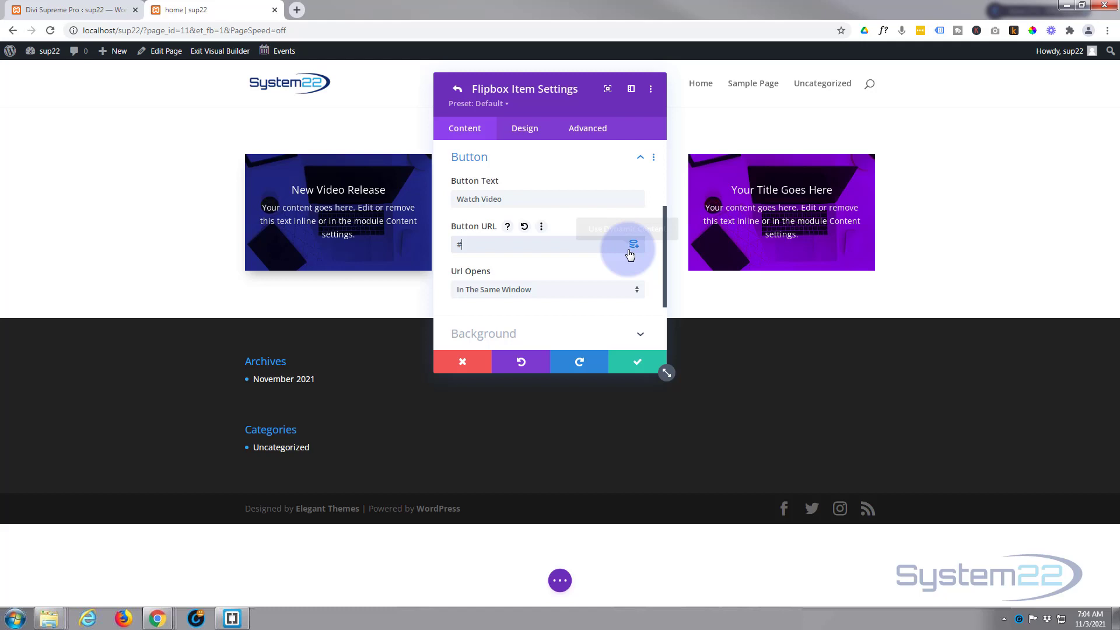
{"action": "left_click", "coordinate": [523, 129]}
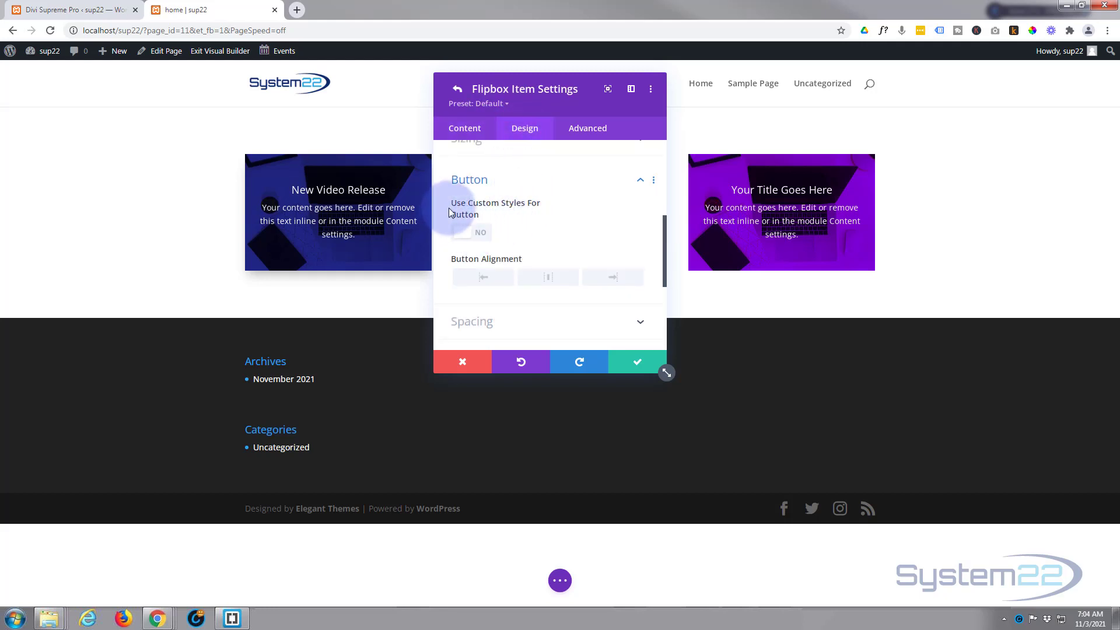
Switch Use Custom Styles For Button to YES and set the Watch Video button text color to white
{"action": "left_click", "coordinate": [487, 233]}
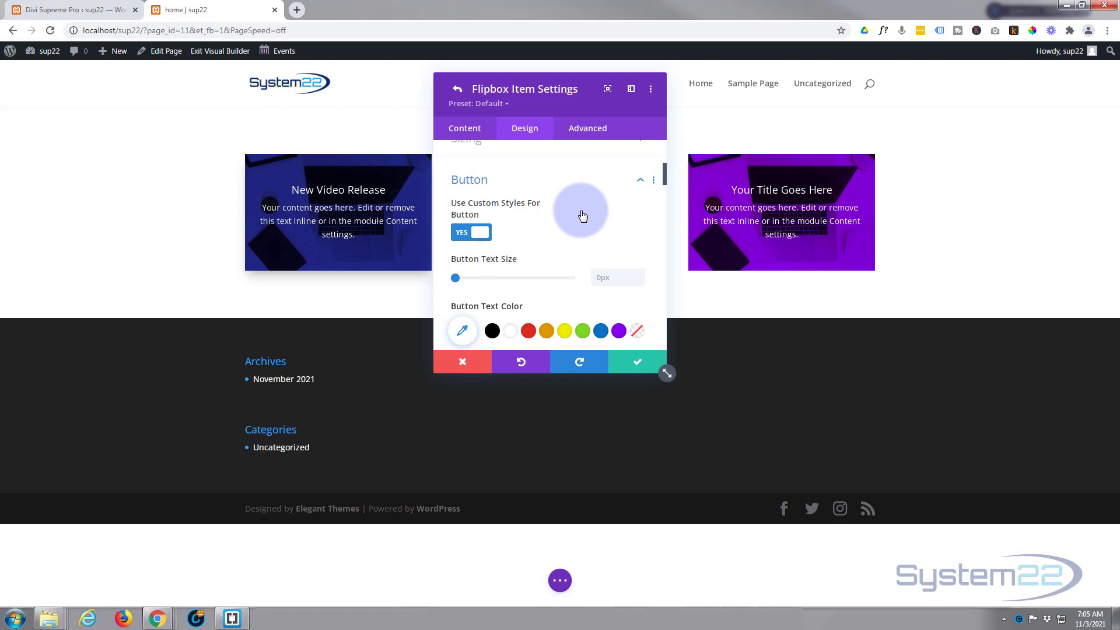
{"action": "left_click", "coordinate": [510, 331]}
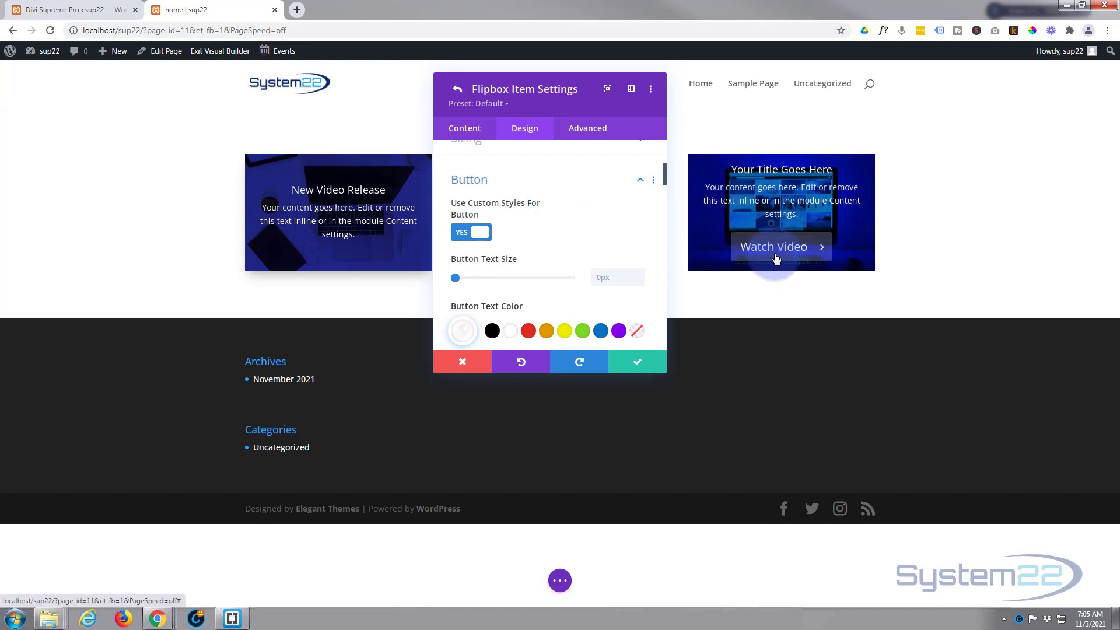
Save the flipbox item and the flipbox module, then reload the builder home page
{"action": "left_click", "coordinate": [634, 363]}
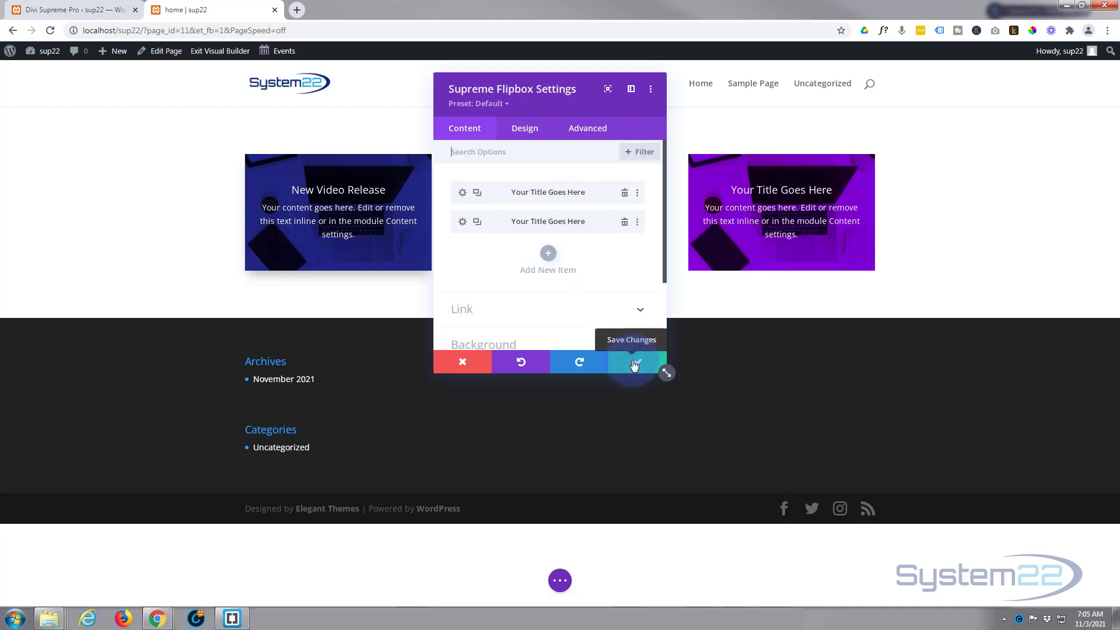
{"action": "left_click", "coordinate": [636, 364]}
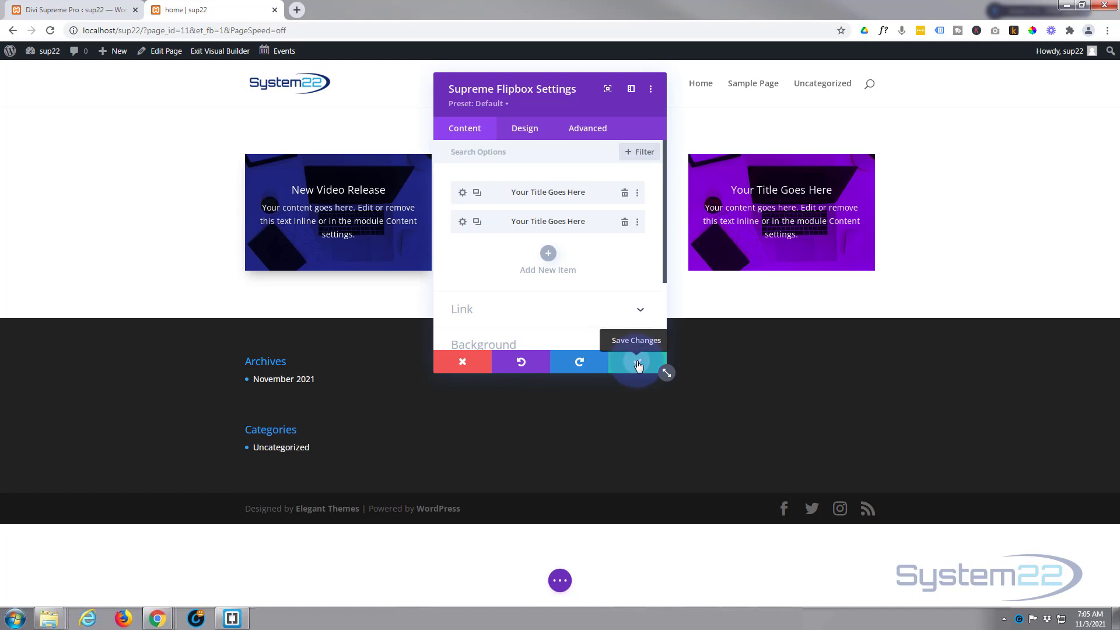
{"action": "left_click", "coordinate": [561, 581]}
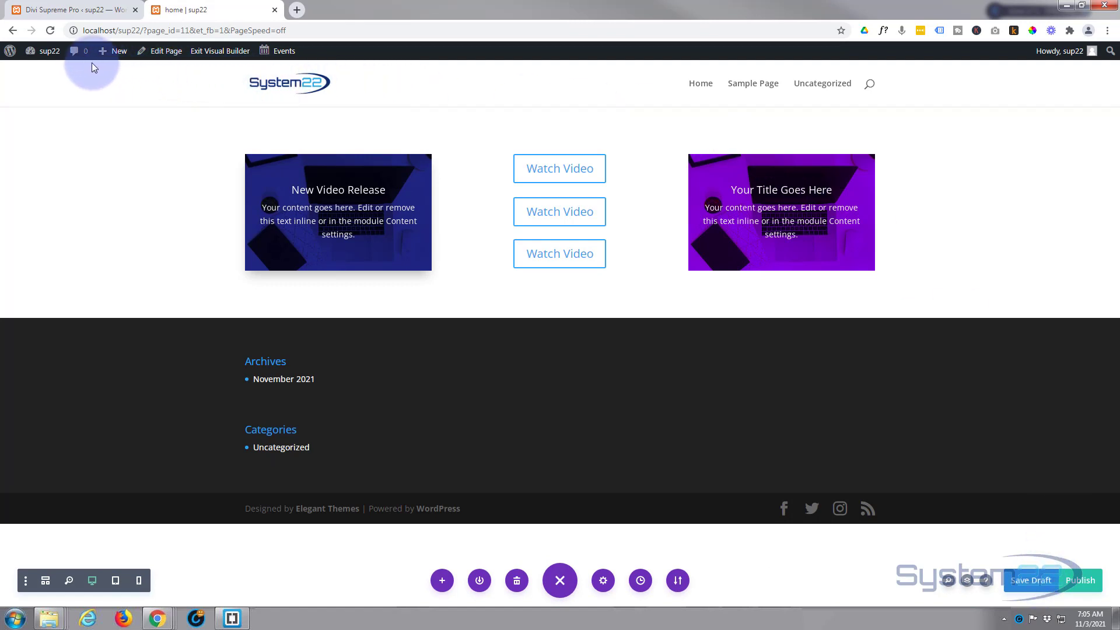
{"action": "left_click", "coordinate": [51, 31]}
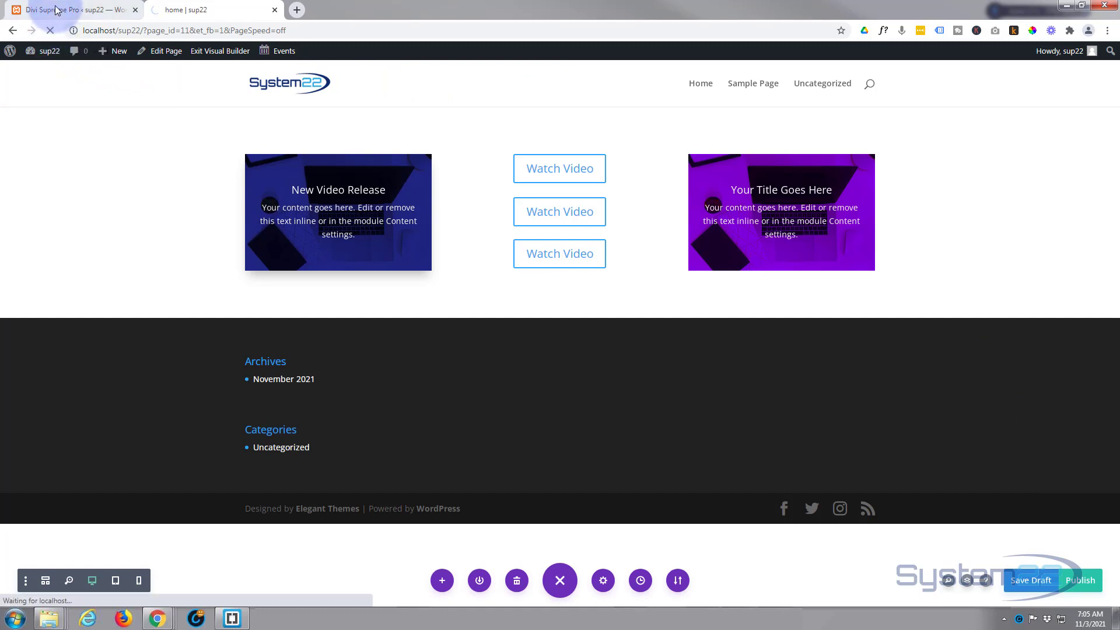
{"action": "left_click", "coordinate": [57, 10]}
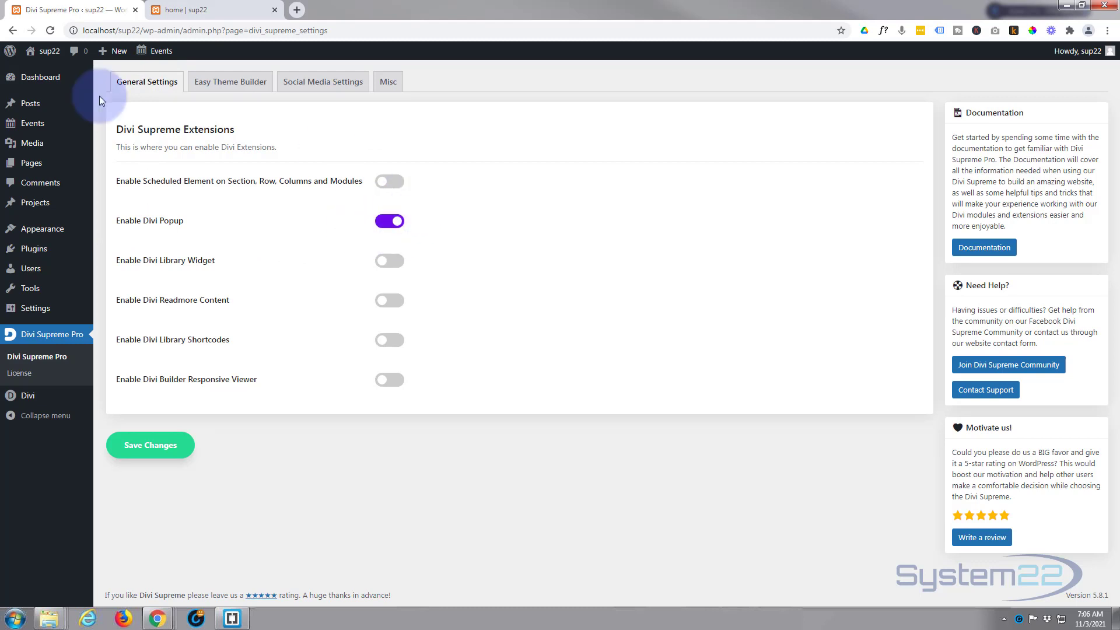
{"action": "left_click", "coordinate": [215, 8]}
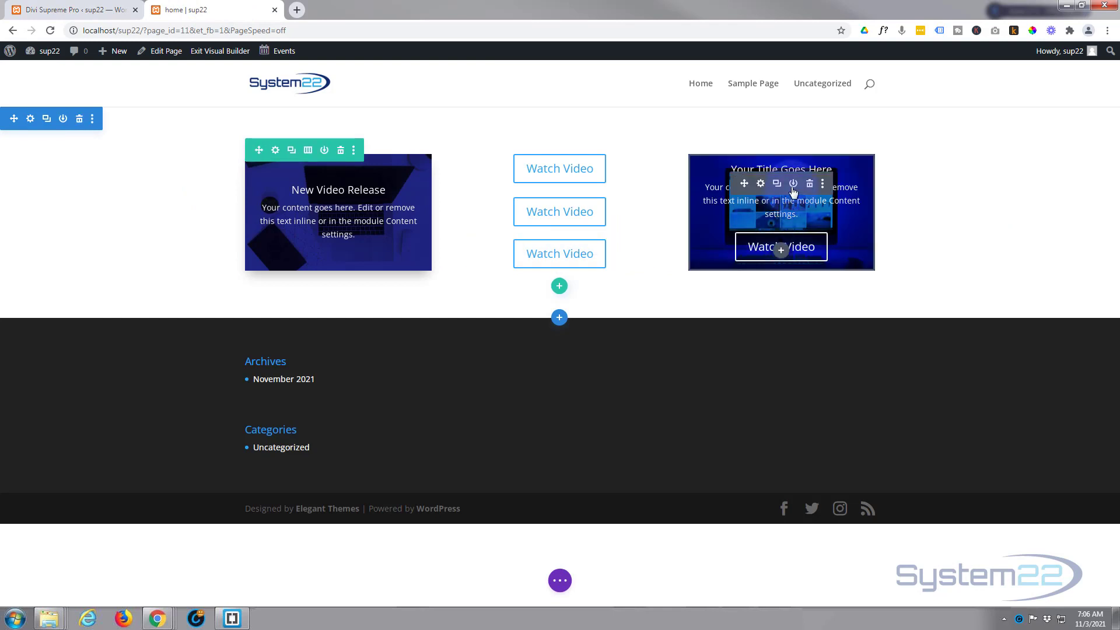
Open the right Supreme Flipbox's Advanced > Visibility settings, after rechecking the Divi Supreme Pro settings
{"action": "left_click", "coordinate": [760, 185]}
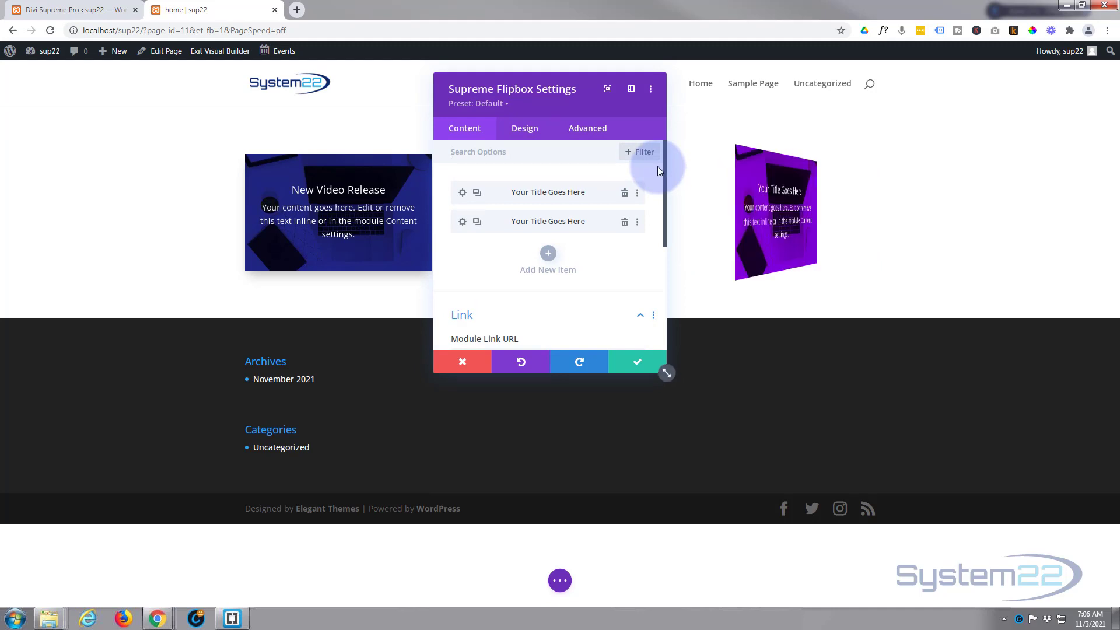
{"action": "left_click", "coordinate": [592, 130]}
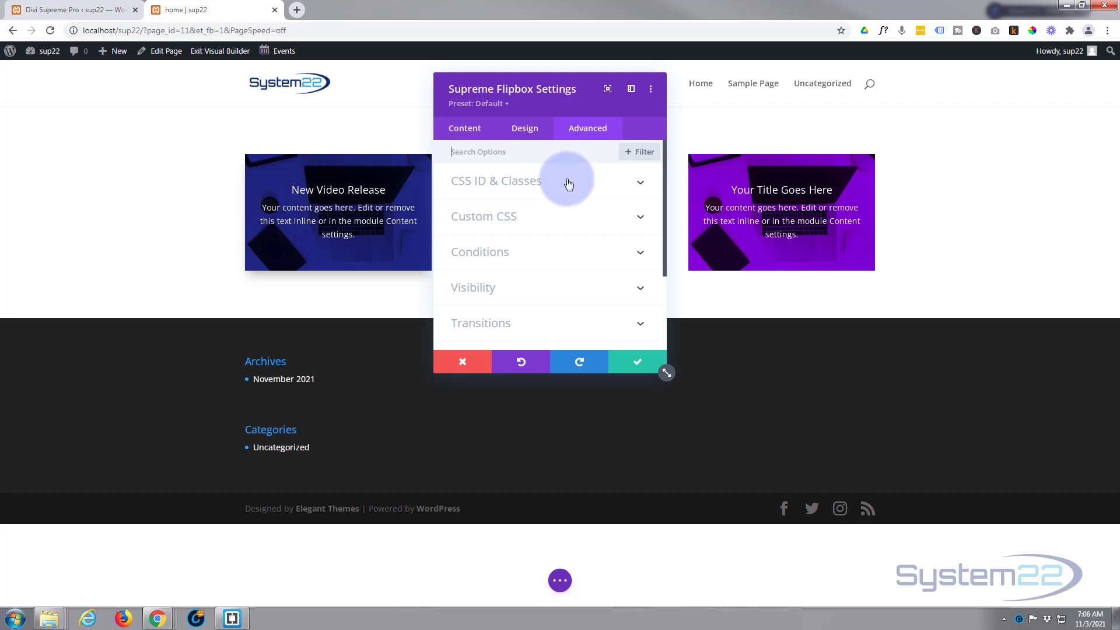
{"action": "left_click", "coordinate": [527, 289]}
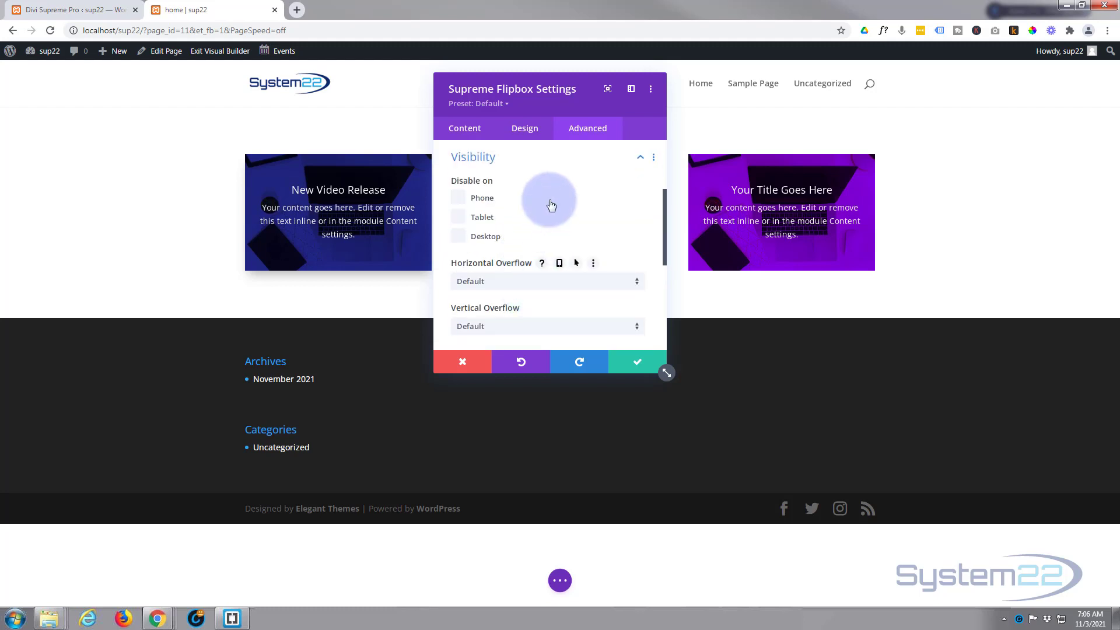
{"action": "scroll", "coordinate": [548, 199], "scroll_direction": "down", "scroll_amount": 2}
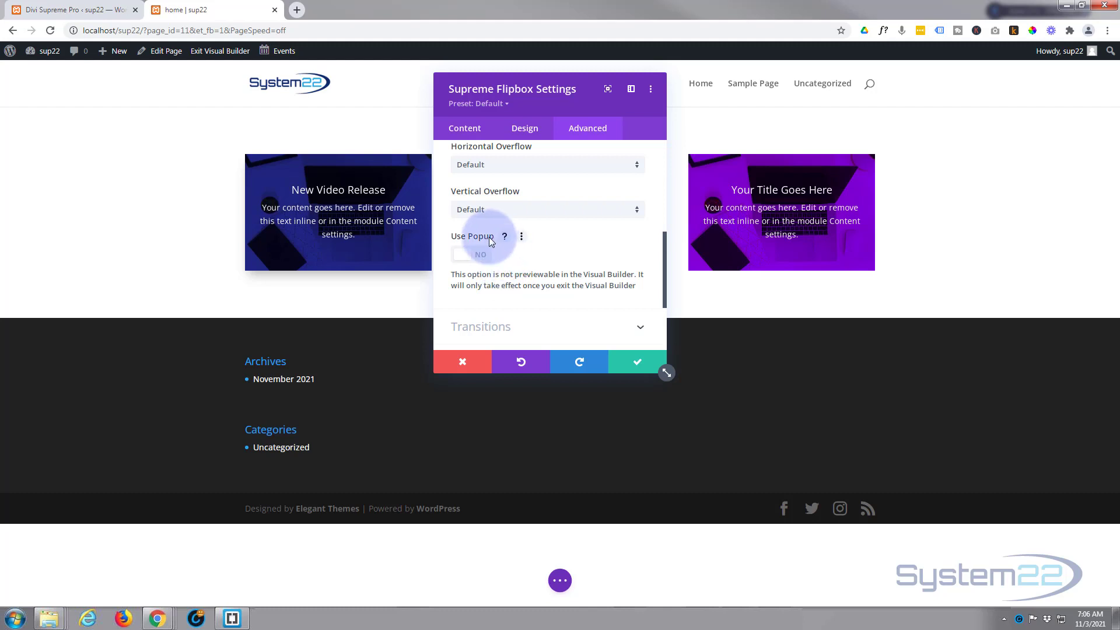
{"action": "left_click", "coordinate": [109, 11]}
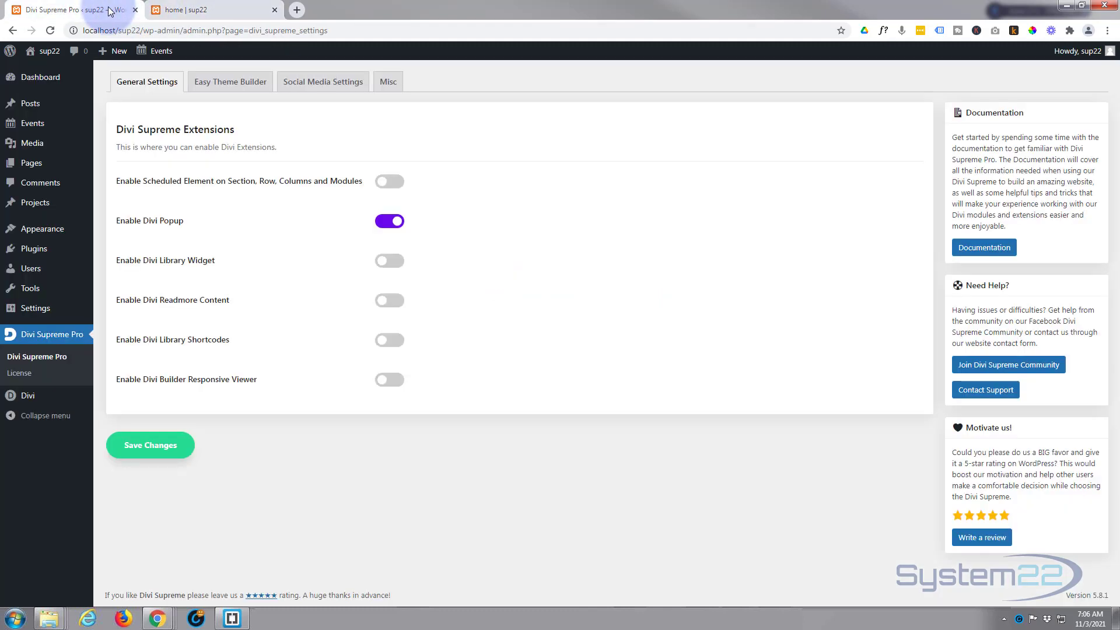
{"action": "left_click", "coordinate": [242, 11]}
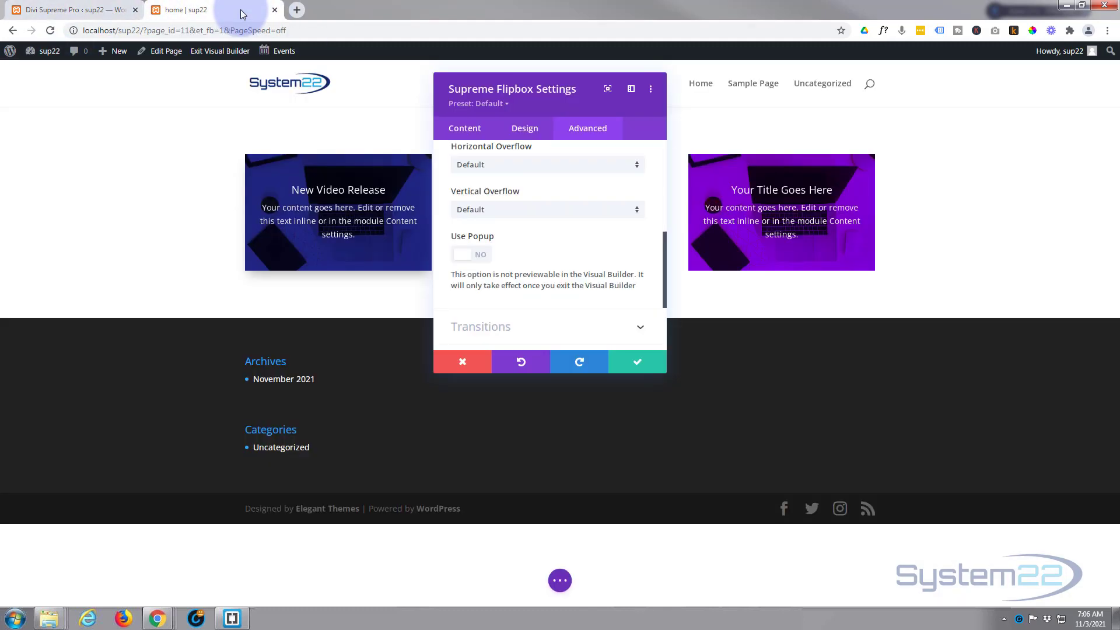
Set Use Popup to YES and keep Layout as the Popup Type
{"action": "left_click", "coordinate": [480, 260]}
{"action": "scroll", "coordinate": [531, 257], "scroll_direction": "down", "scroll_amount": 2}
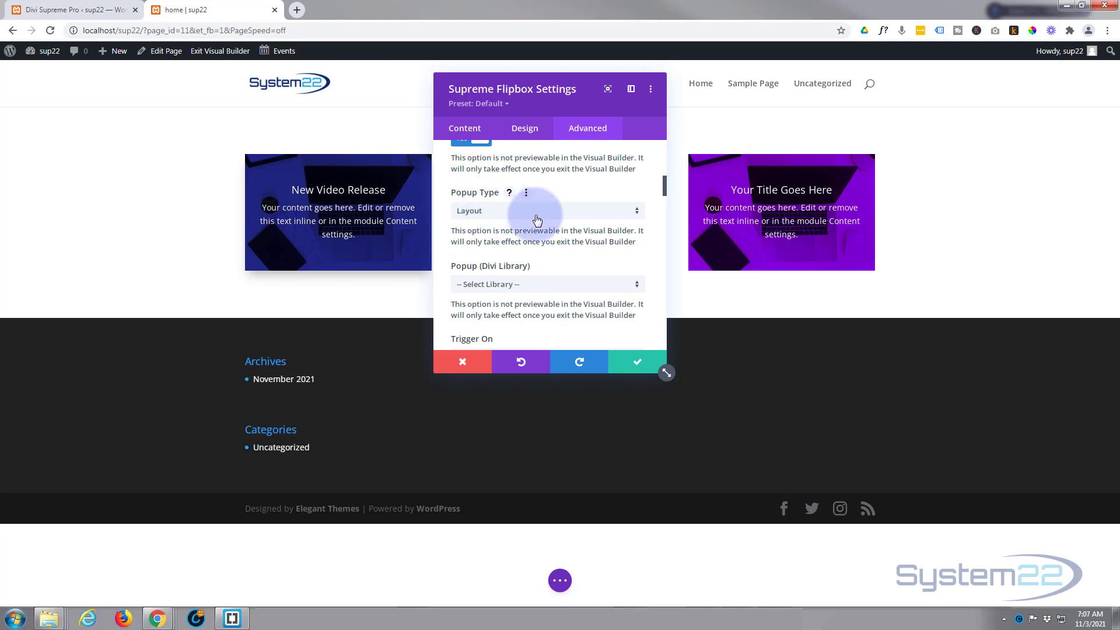
{"action": "left_click", "coordinate": [537, 218]}
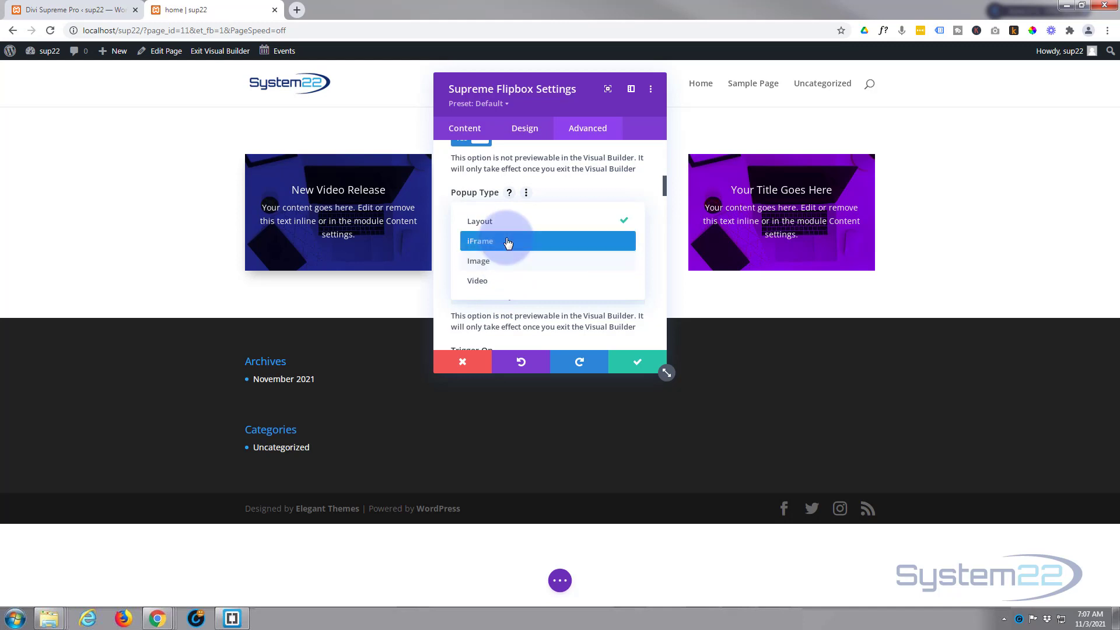
{"action": "left_click", "coordinate": [578, 185]}
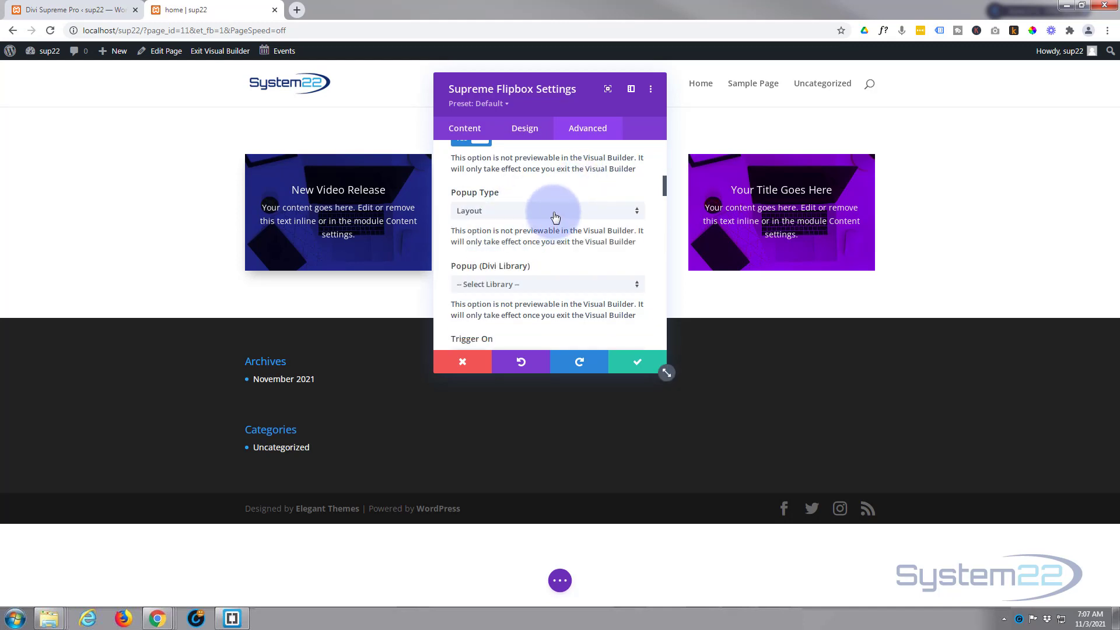
Choose 'popup video' from the Popup (Divi Library) list as the flipbox's popup content
{"action": "scroll", "coordinate": [532, 207], "scroll_direction": "down", "scroll_amount": 1}
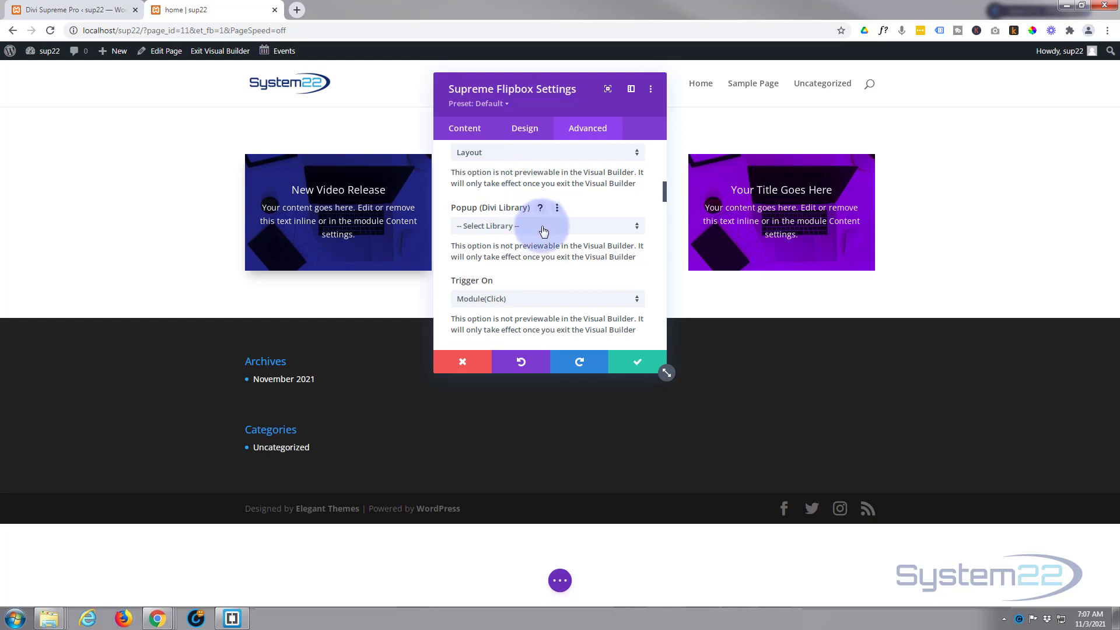
{"action": "left_click", "coordinate": [544, 229]}
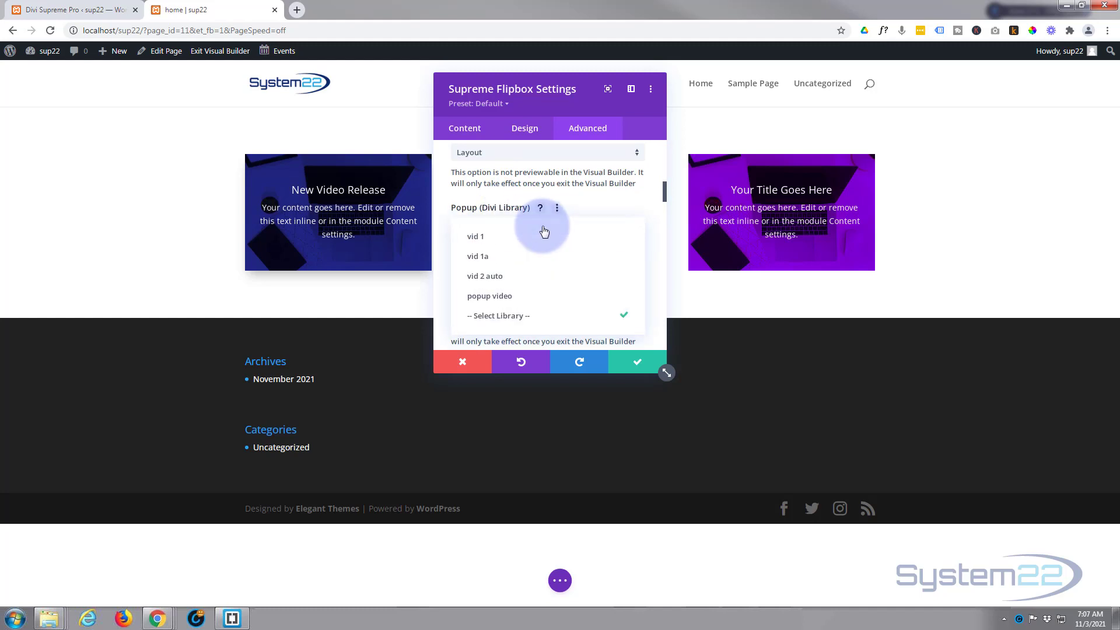
{"action": "left_click", "coordinate": [491, 301]}
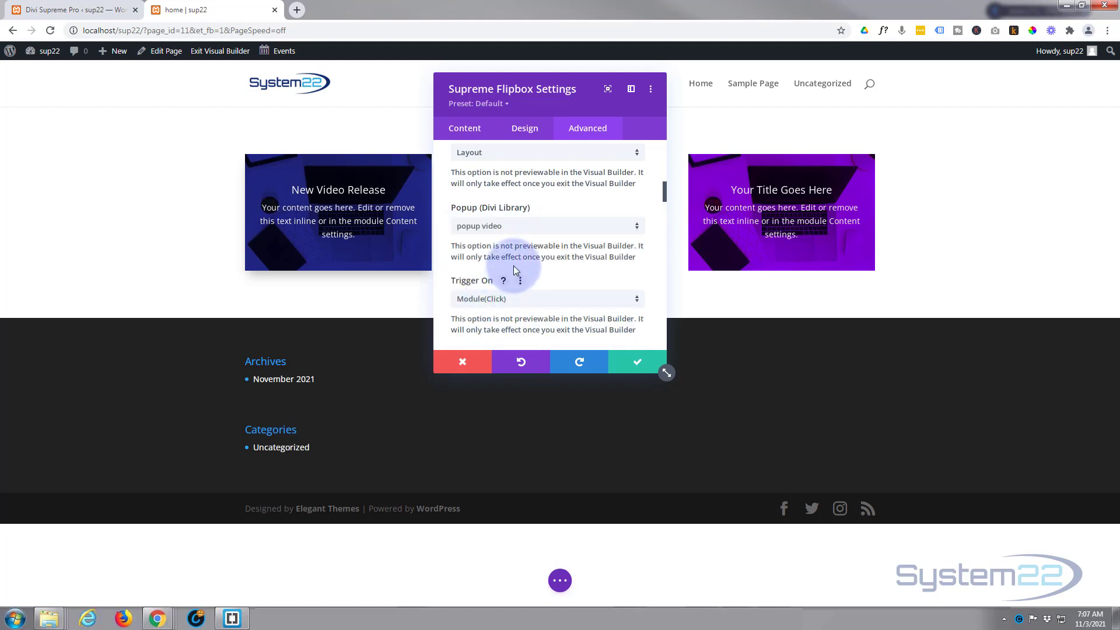
{"action": "scroll", "coordinate": [513, 265], "scroll_direction": "down", "scroll_amount": 1}
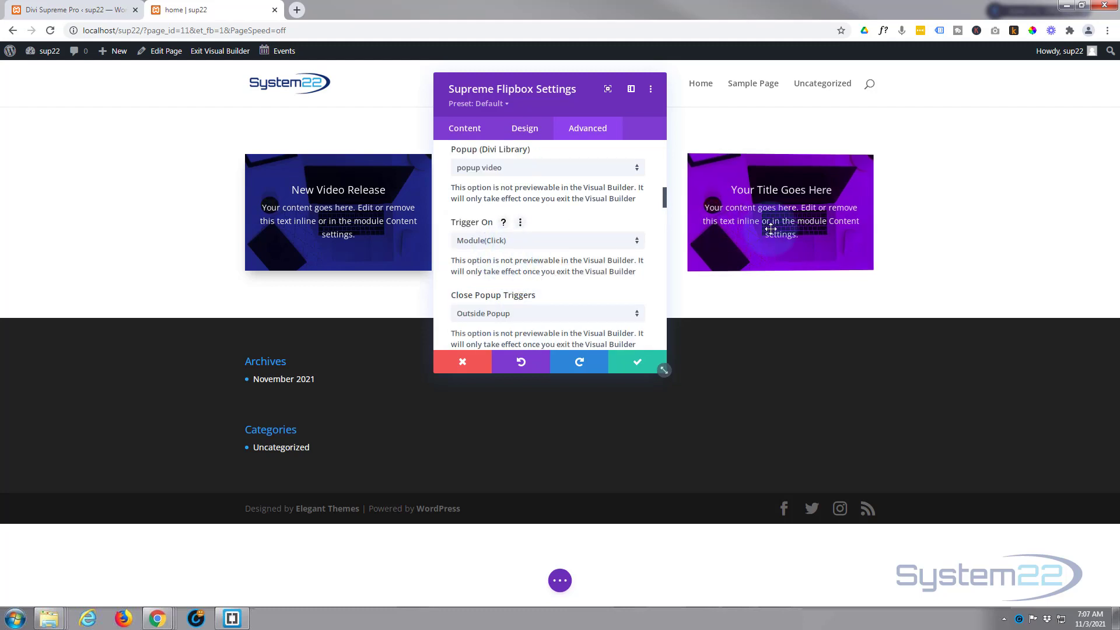
{"action": "mouse_move", "coordinate": [771, 212]}
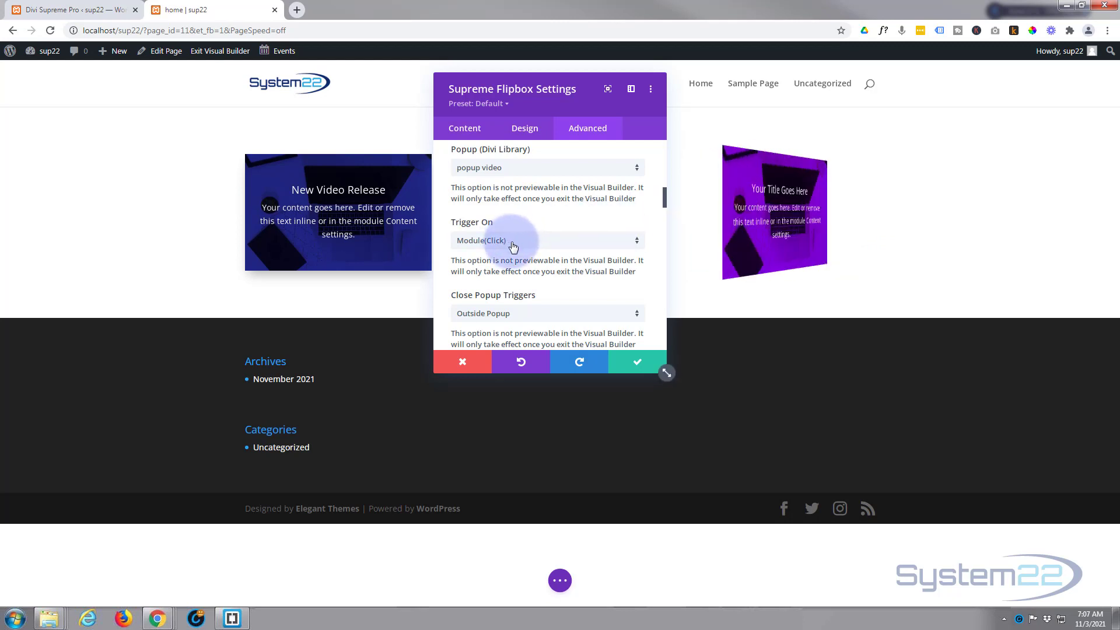
Set the popup's Trigger On option to Button(Click) and review the remaining popup settings
{"action": "left_click", "coordinate": [540, 240]}
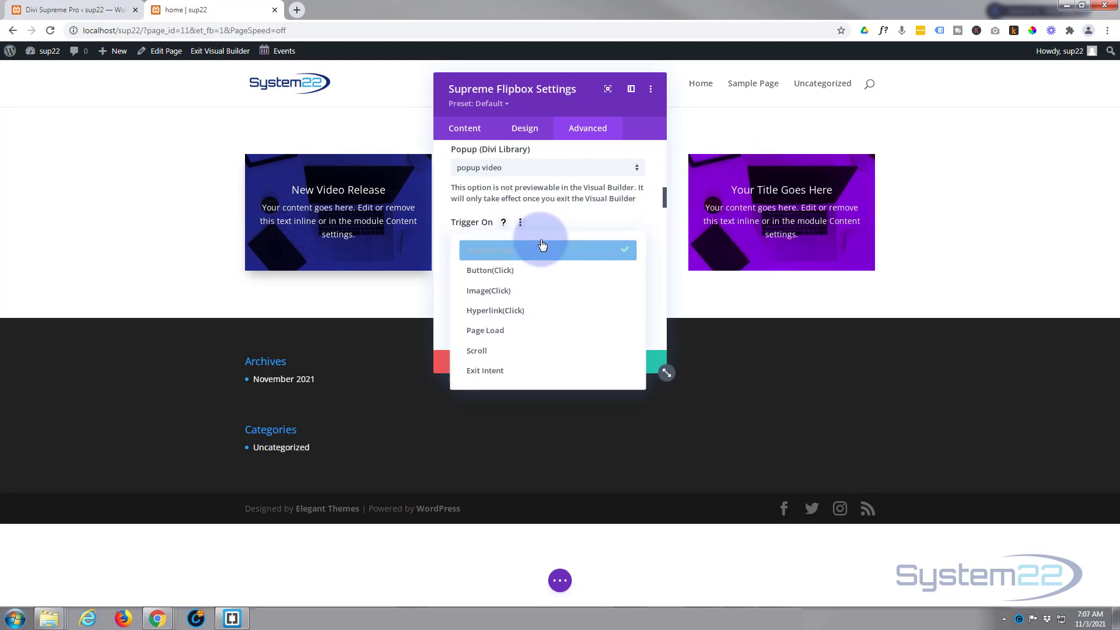
{"action": "left_click", "coordinate": [479, 272]}
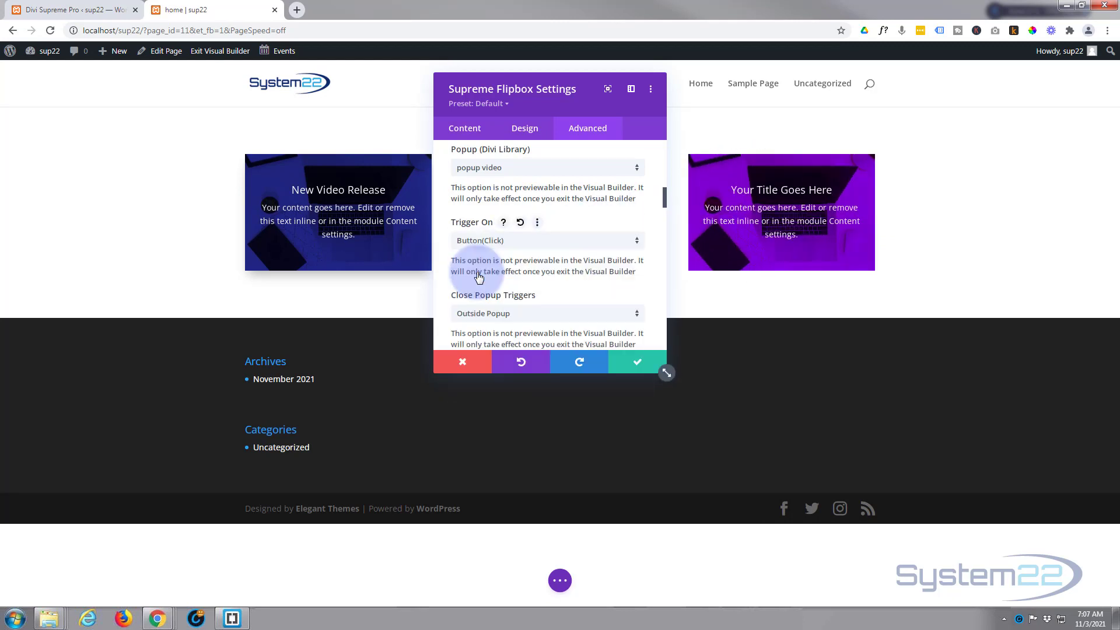
{"action": "left_click", "coordinate": [545, 242]}
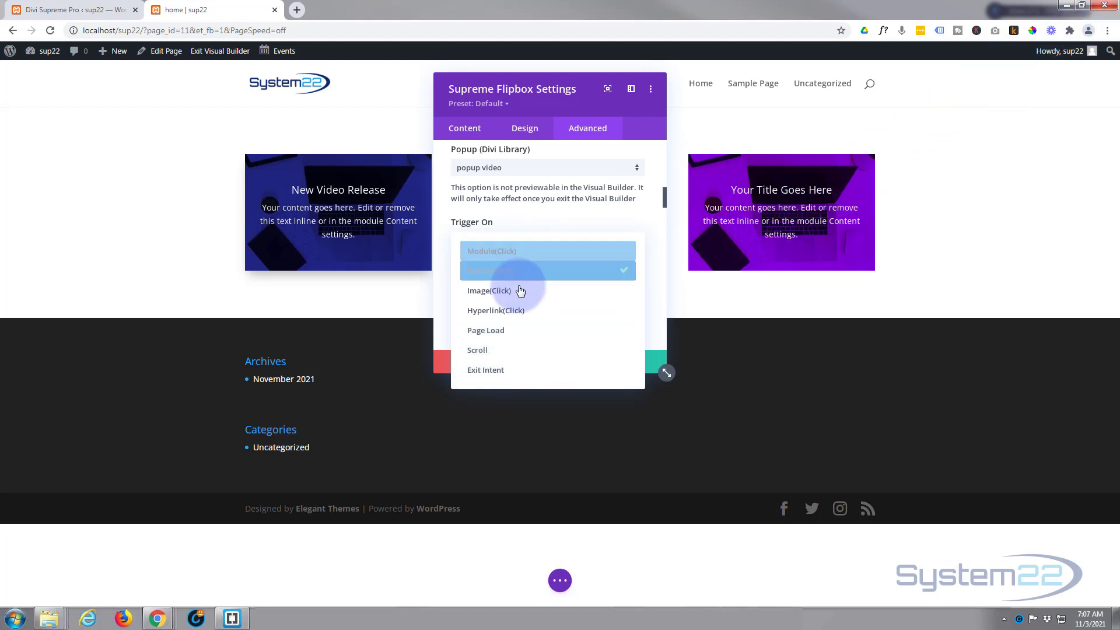
{"action": "left_click", "coordinate": [583, 212]}
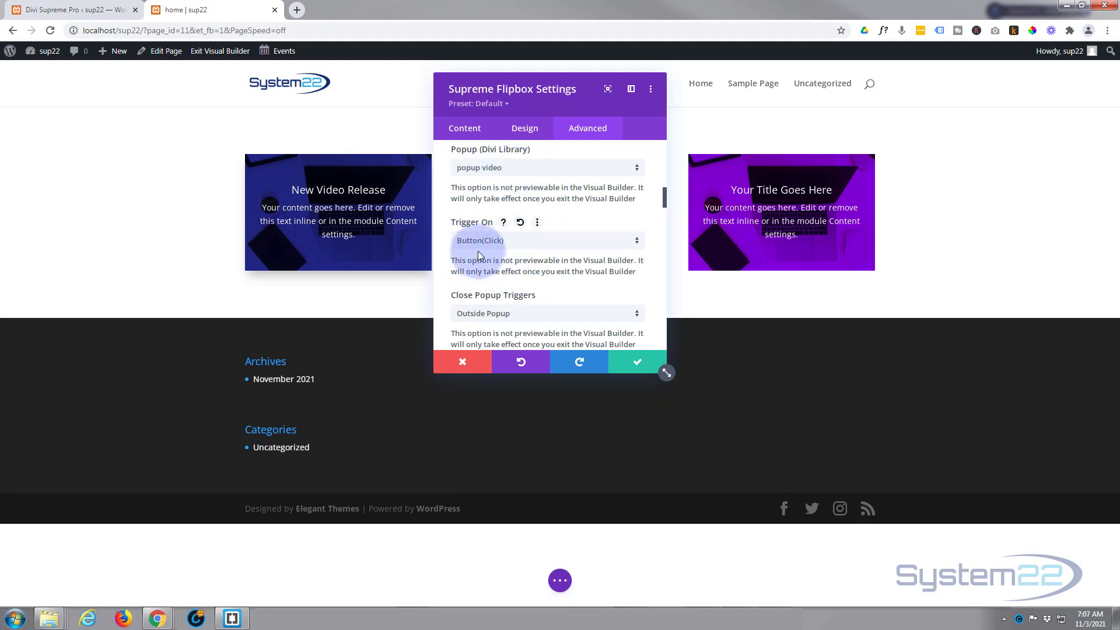
{"action": "scroll", "coordinate": [480, 250], "scroll_direction": "down", "scroll_amount": 2}
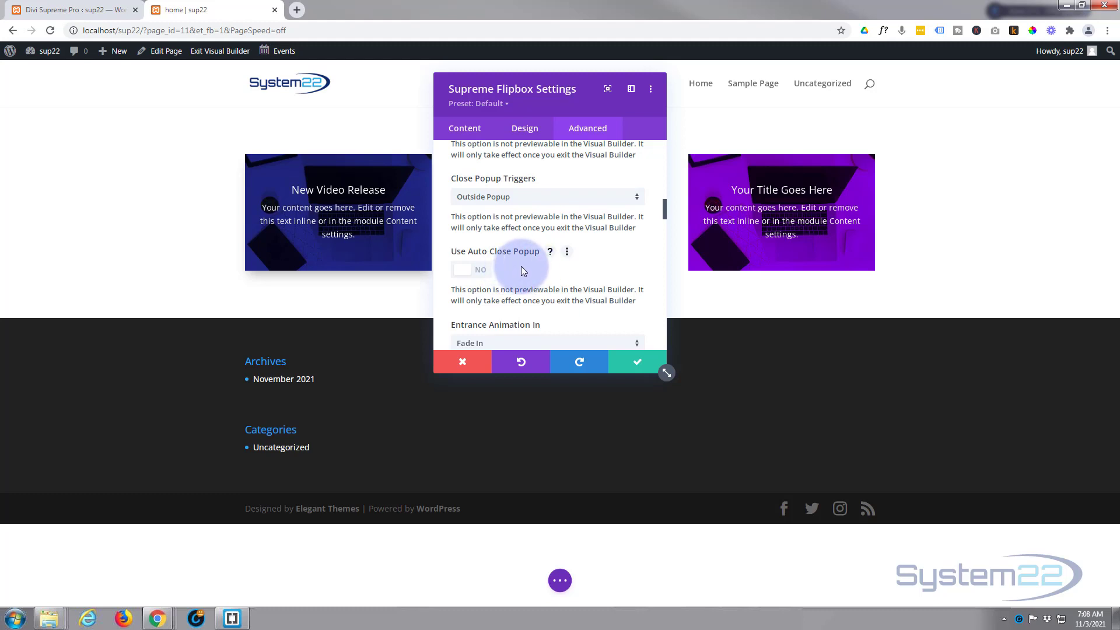
Keep Fade In as the popup entrance animation, then scroll to Use Fullwidth and Popup Max Width
{"action": "scroll", "coordinate": [521, 266], "scroll_direction": "down", "scroll_amount": 1}
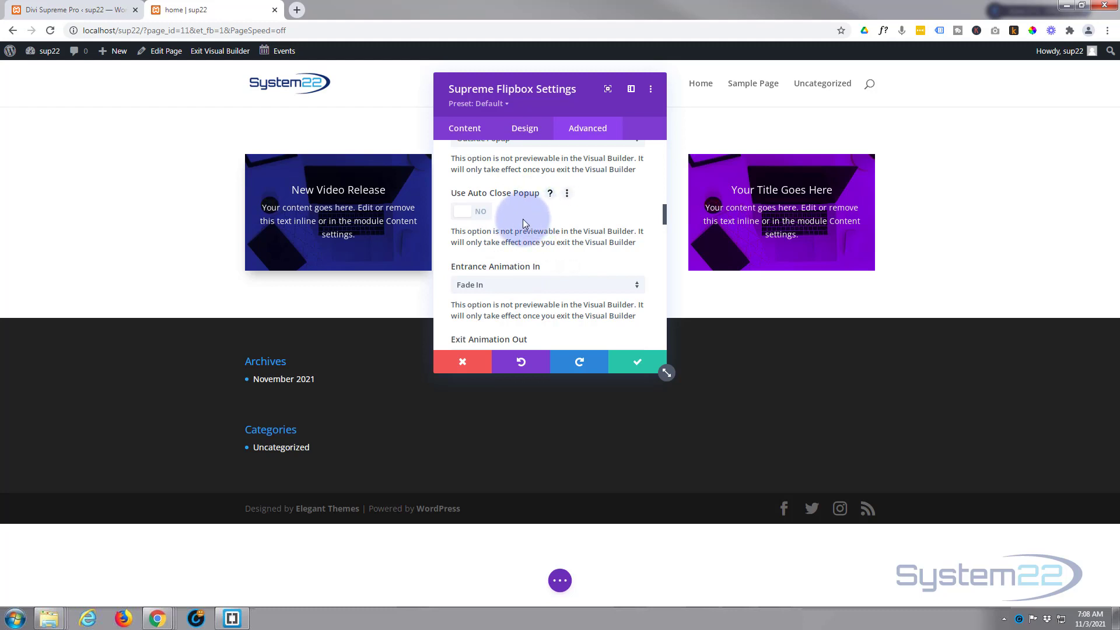
{"action": "scroll", "coordinate": [523, 218], "scroll_direction": "down", "scroll_amount": 2}
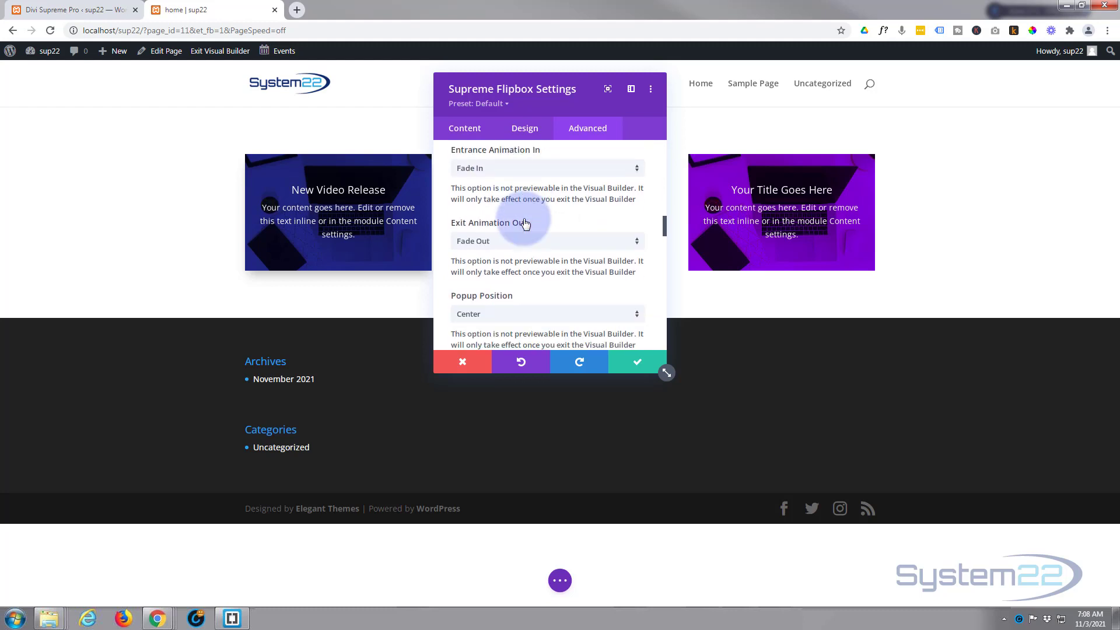
{"action": "left_click", "coordinate": [522, 171]}
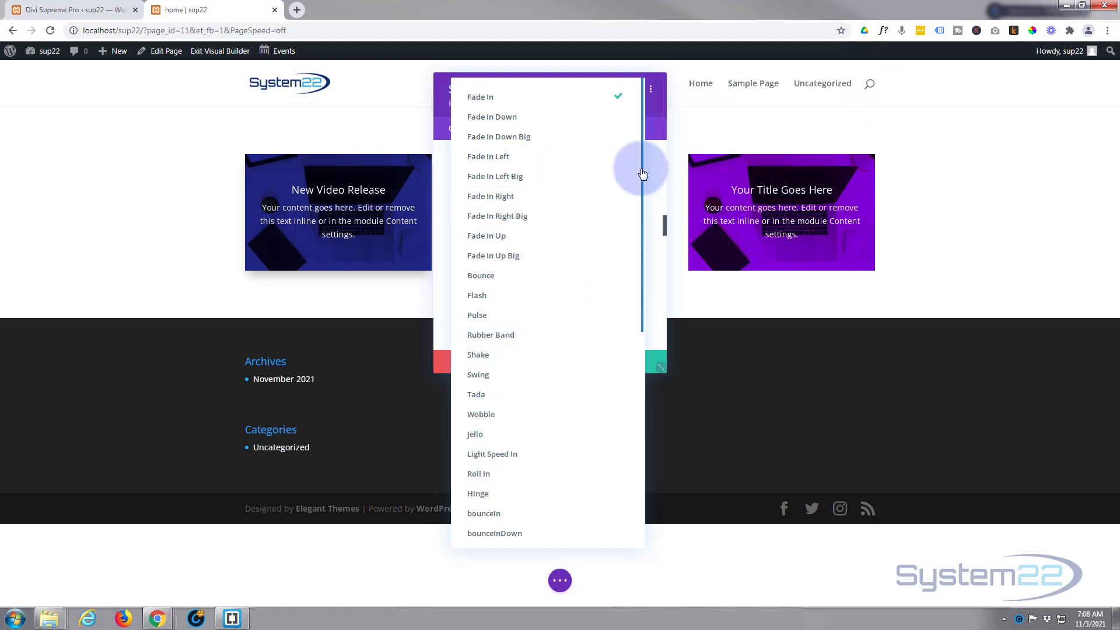
{"action": "left_click", "coordinate": [657, 157]}
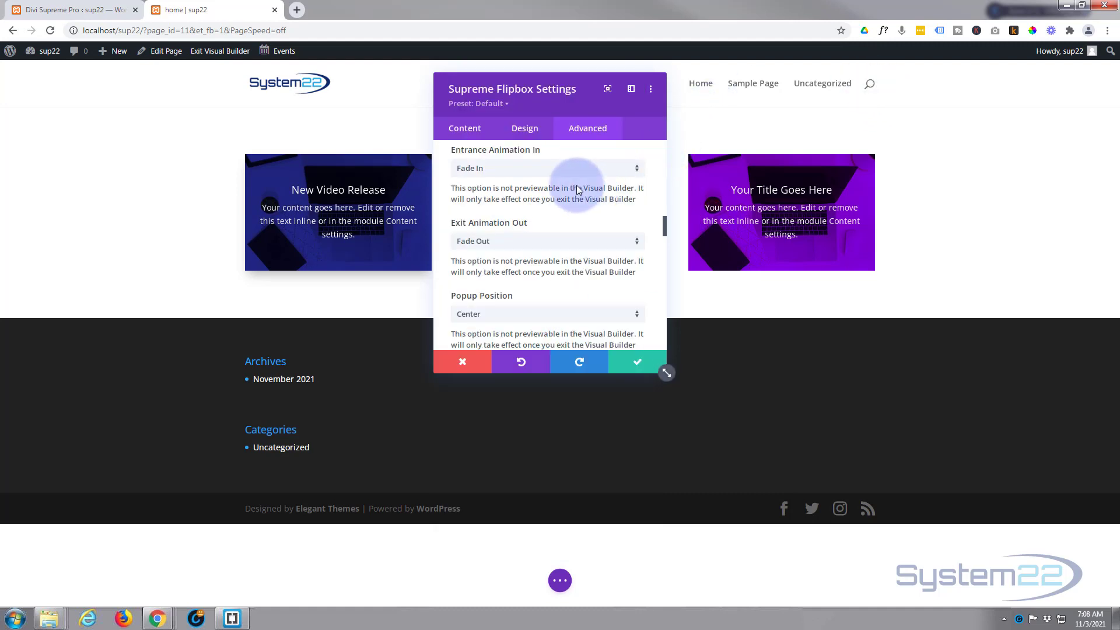
{"action": "scroll", "coordinate": [577, 186], "scroll_direction": "down", "scroll_amount": 3}
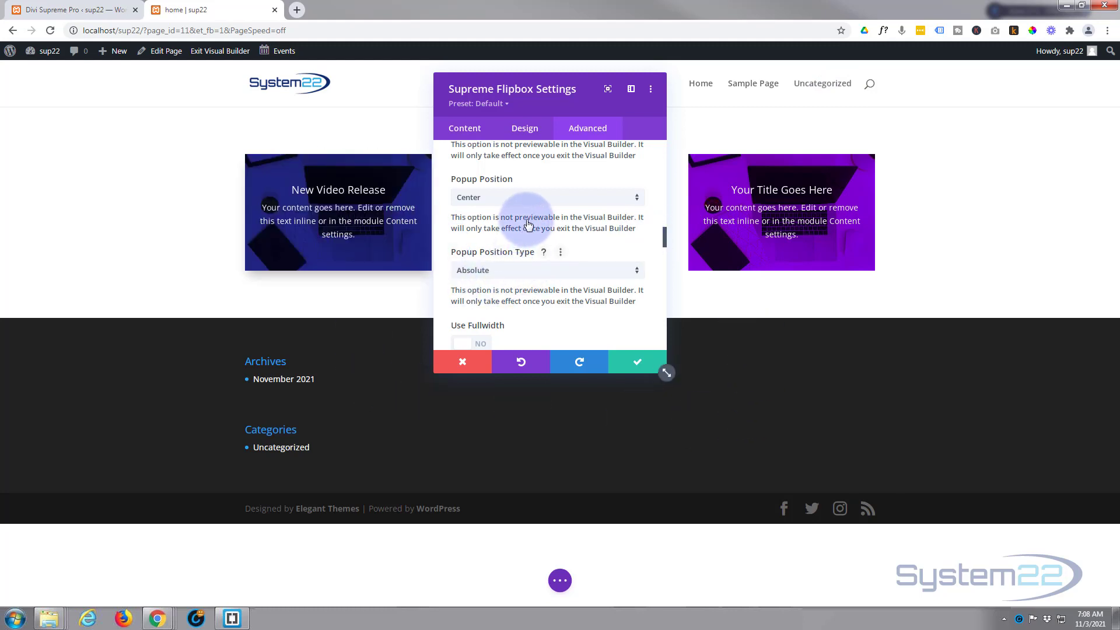
{"action": "scroll", "coordinate": [530, 224], "scroll_direction": "down", "scroll_amount": 1}
{"action": "scroll", "coordinate": [529, 220], "scroll_direction": "down", "scroll_amount": 1}
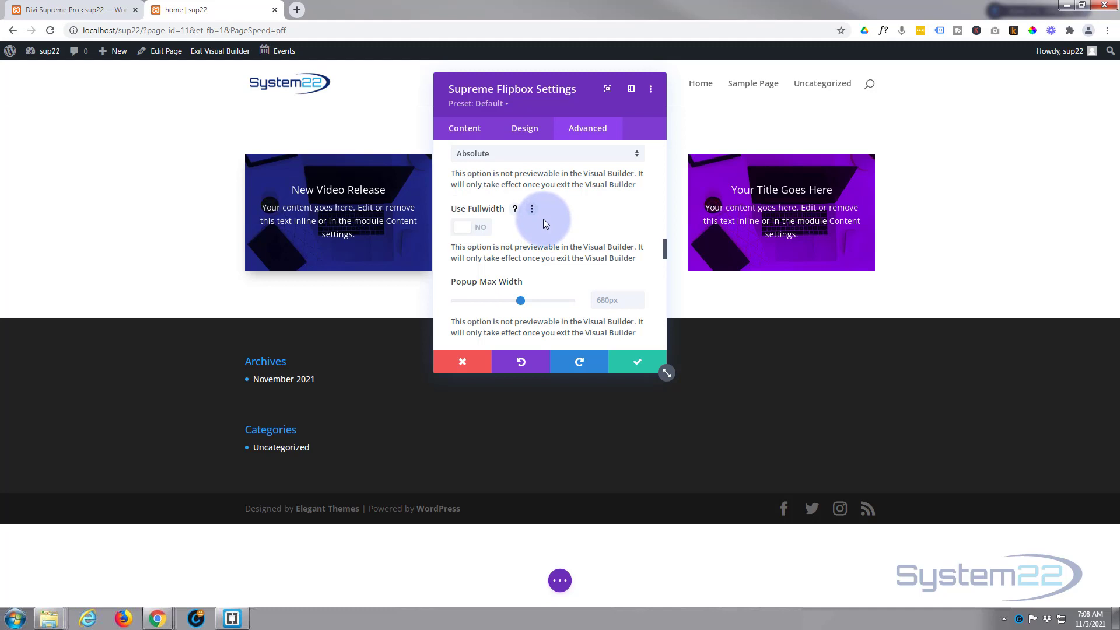
{"action": "scroll", "coordinate": [543, 218], "scroll_direction": "down", "scroll_amount": 1}
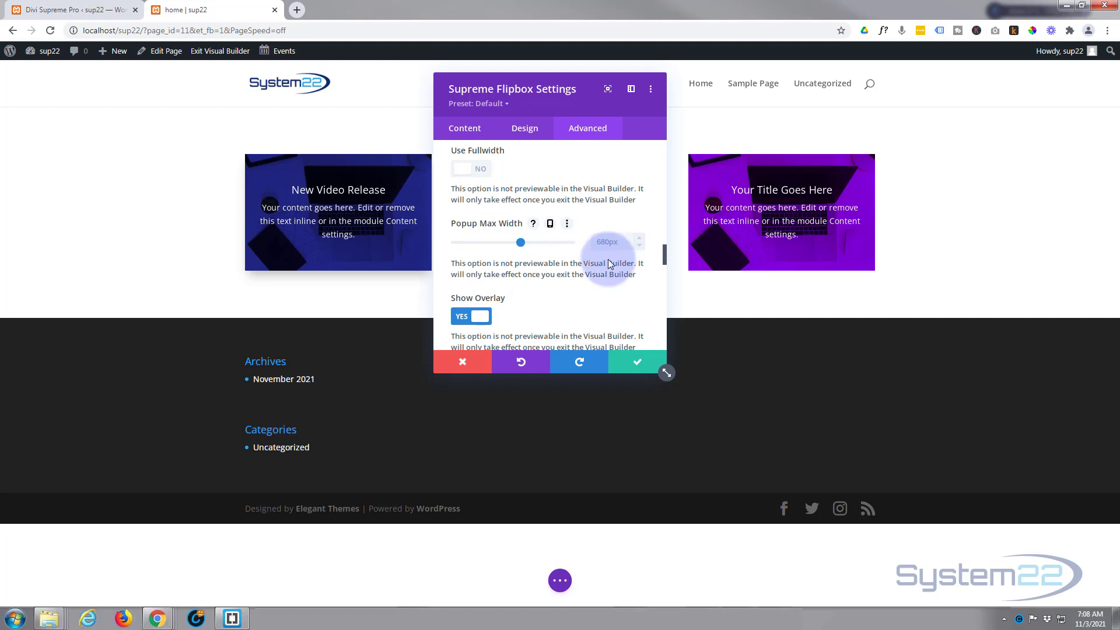
{"action": "left_click", "coordinate": [551, 225]}
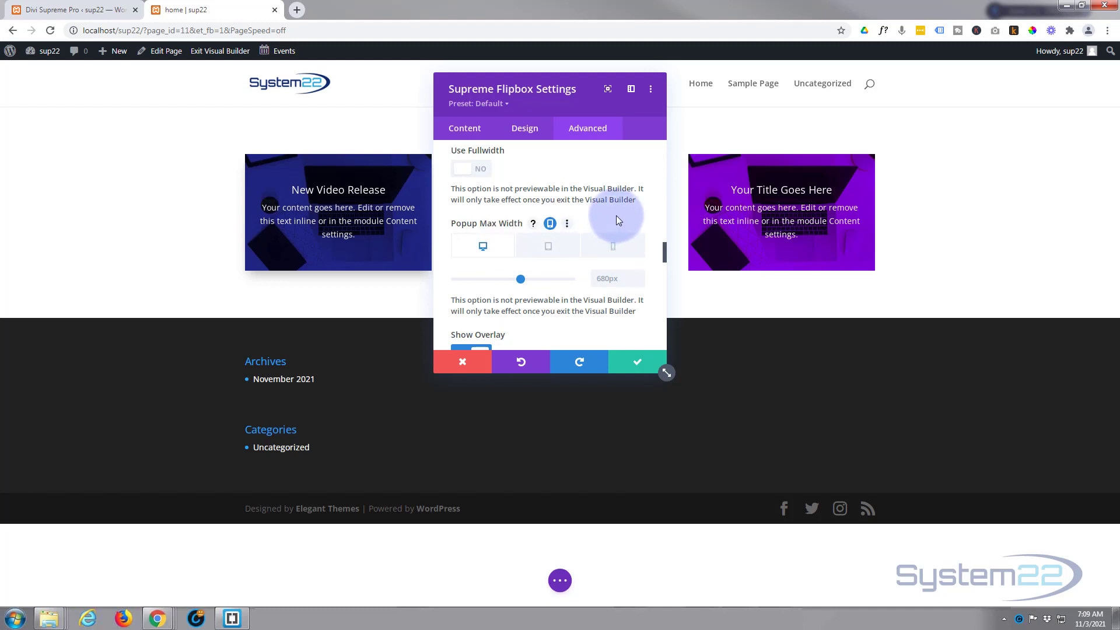
{"action": "scroll", "coordinate": [601, 216], "scroll_direction": "down", "scroll_amount": 2}
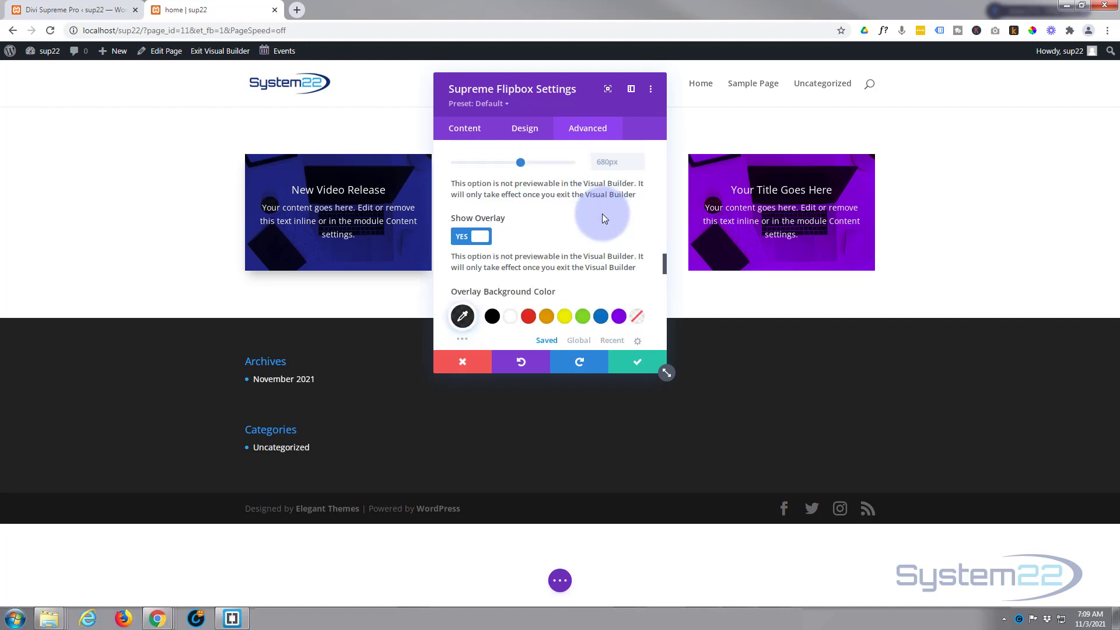
{"action": "scroll", "coordinate": [603, 211], "scroll_direction": "down", "scroll_amount": 1}
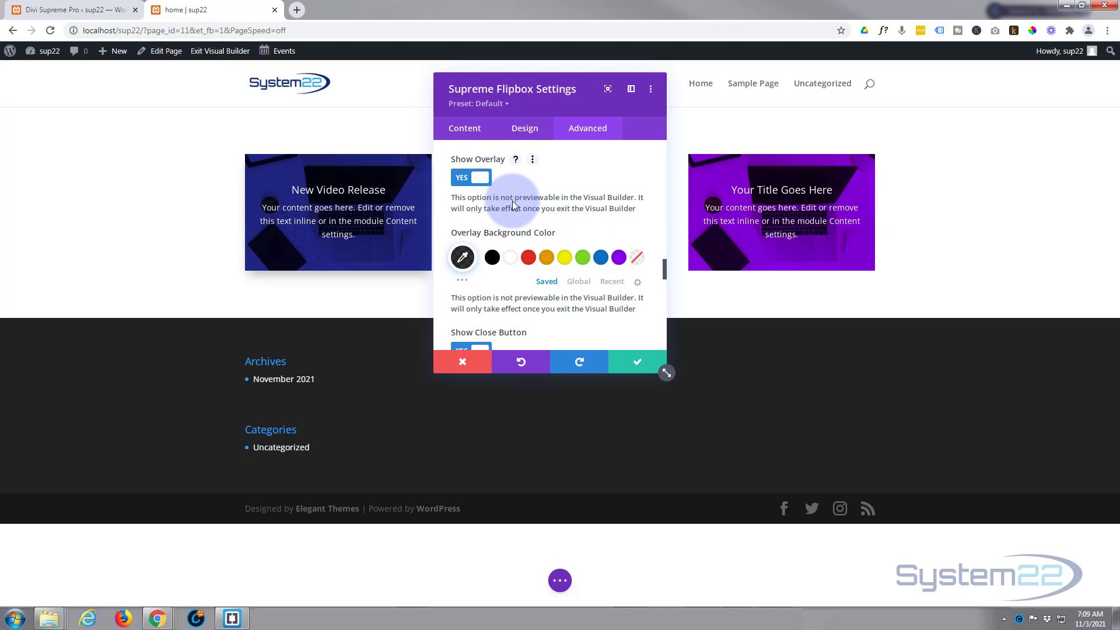
{"action": "scroll", "coordinate": [513, 205], "scroll_direction": "down", "scroll_amount": 1}
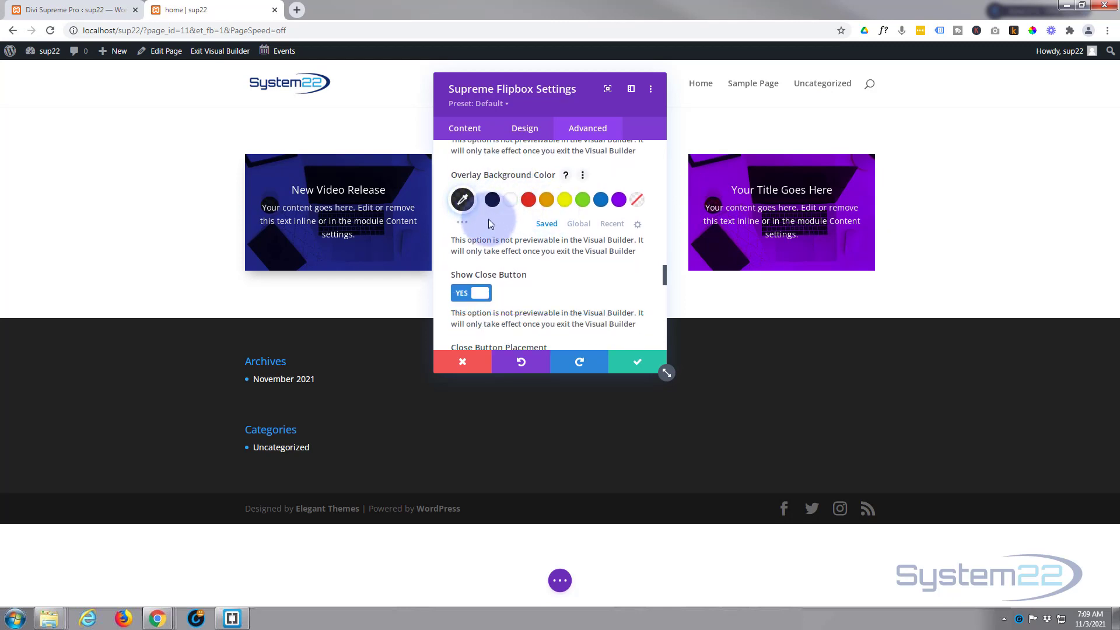
{"action": "scroll", "coordinate": [492, 218], "scroll_direction": "down", "scroll_amount": 2}
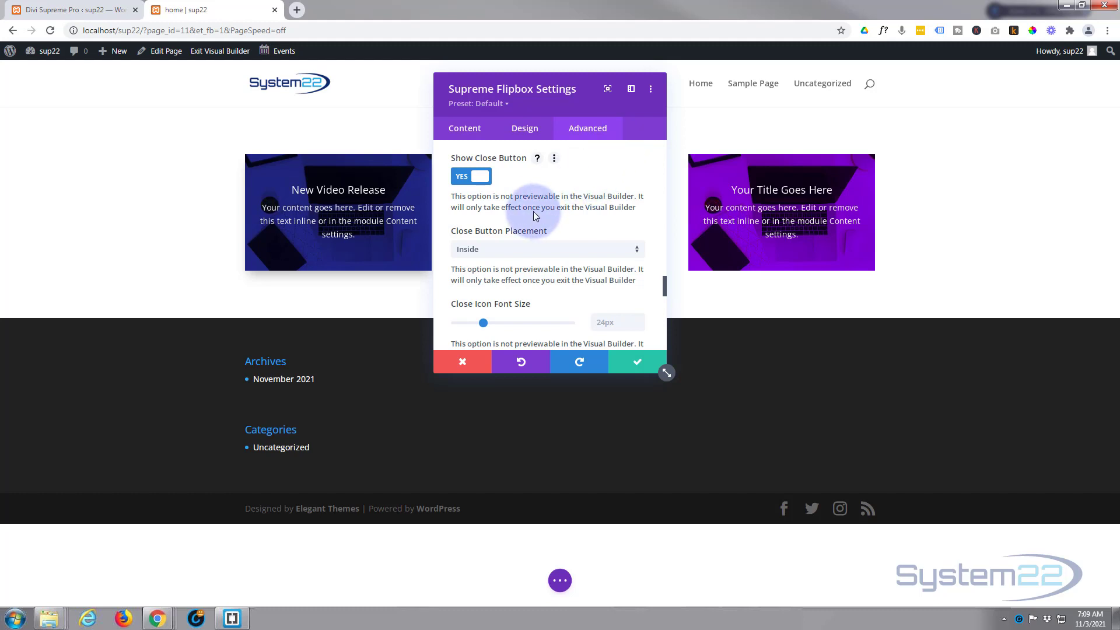
{"action": "scroll", "coordinate": [537, 204], "scroll_direction": "down", "scroll_amount": 1}
{"action": "scroll", "coordinate": [541, 199], "scroll_direction": "down", "scroll_amount": 2}
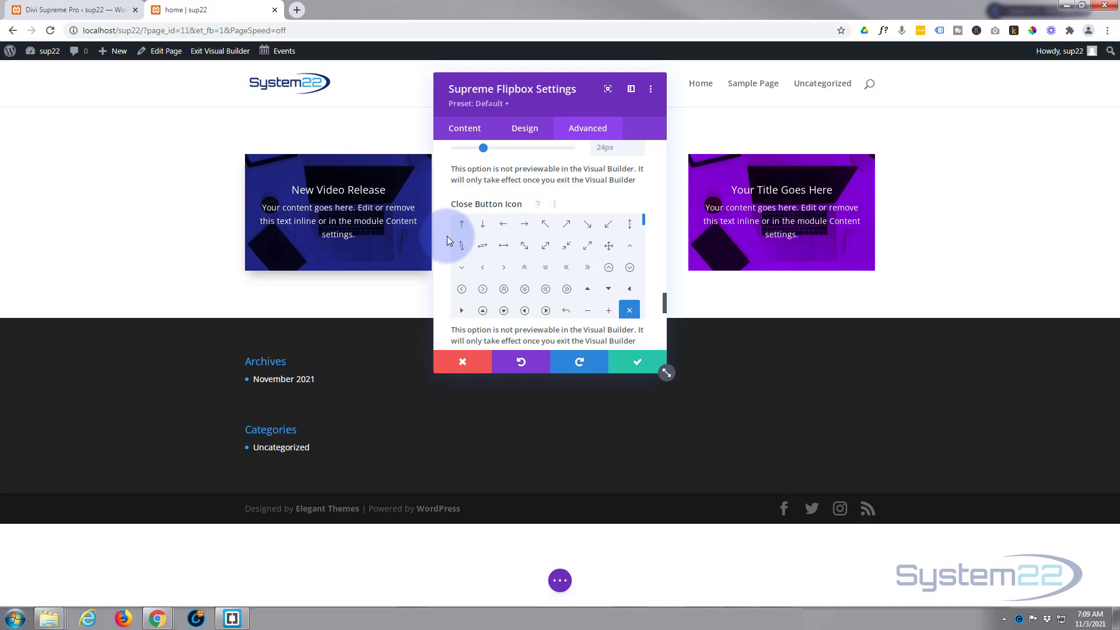
{"action": "scroll", "coordinate": [447, 237], "scroll_direction": "down", "scroll_amount": 2}
{"action": "scroll", "coordinate": [446, 237], "scroll_direction": "down", "scroll_amount": 1}
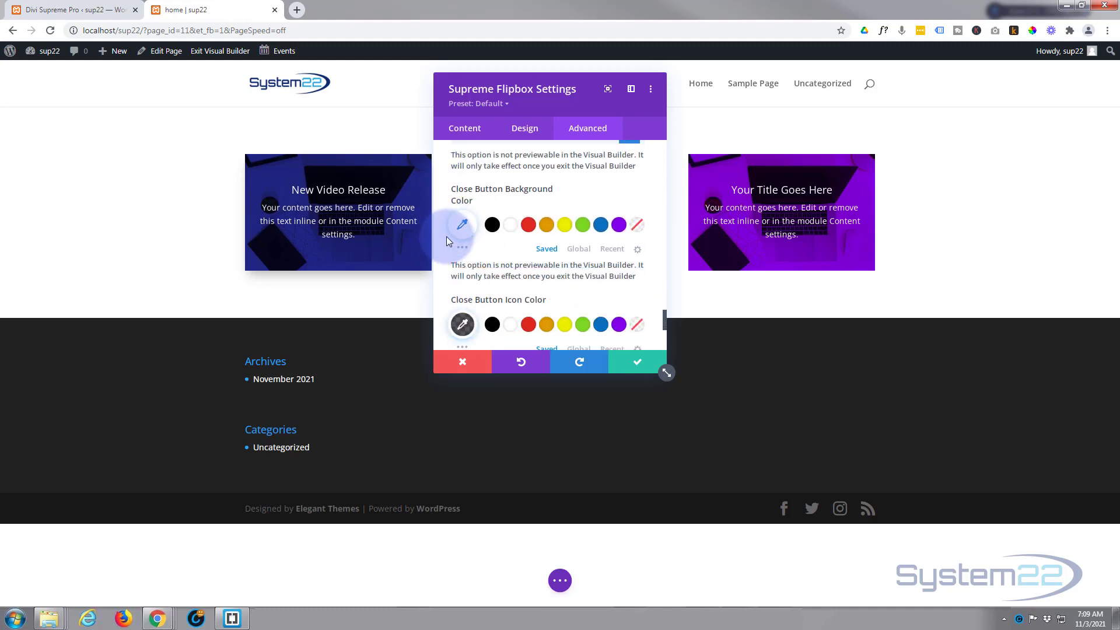
{"action": "scroll", "coordinate": [488, 254], "scroll_direction": "down", "scroll_amount": 2}
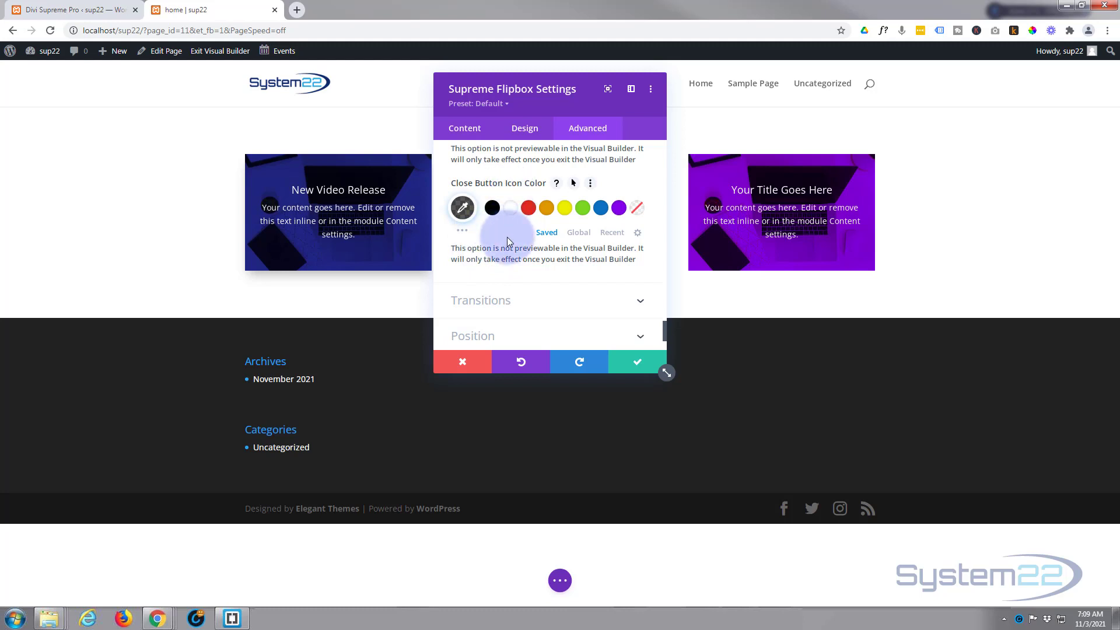
{"action": "scroll", "coordinate": [507, 236], "scroll_direction": "down", "scroll_amount": 1}
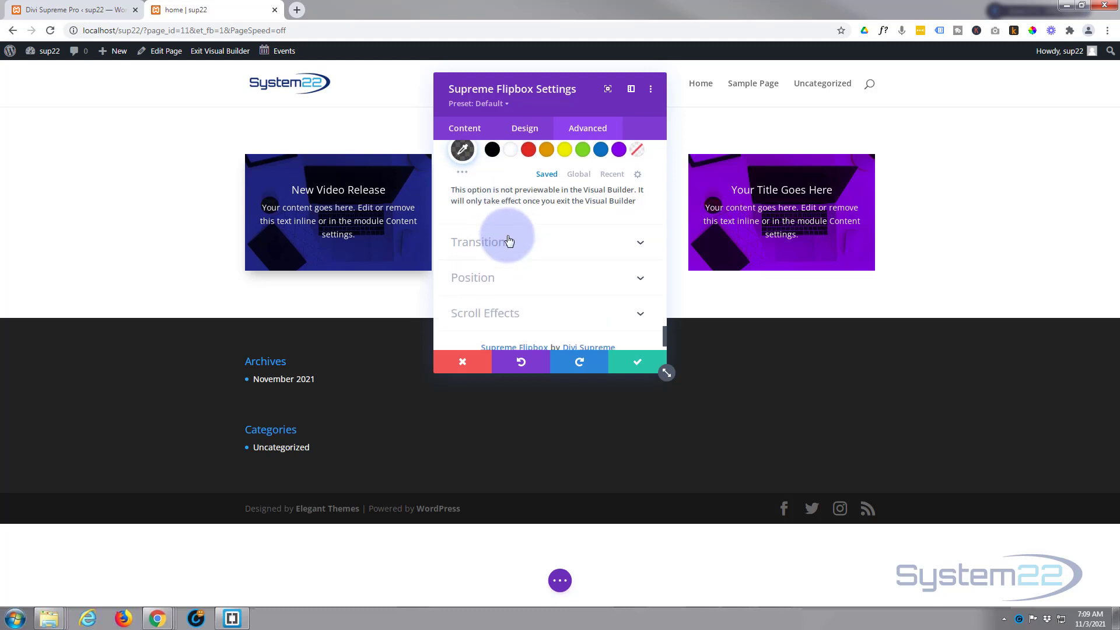
Confirm the flipbox settings, Save Draft the page, and Exit Visual Builder to the live home page
{"action": "left_click", "coordinate": [641, 372]}
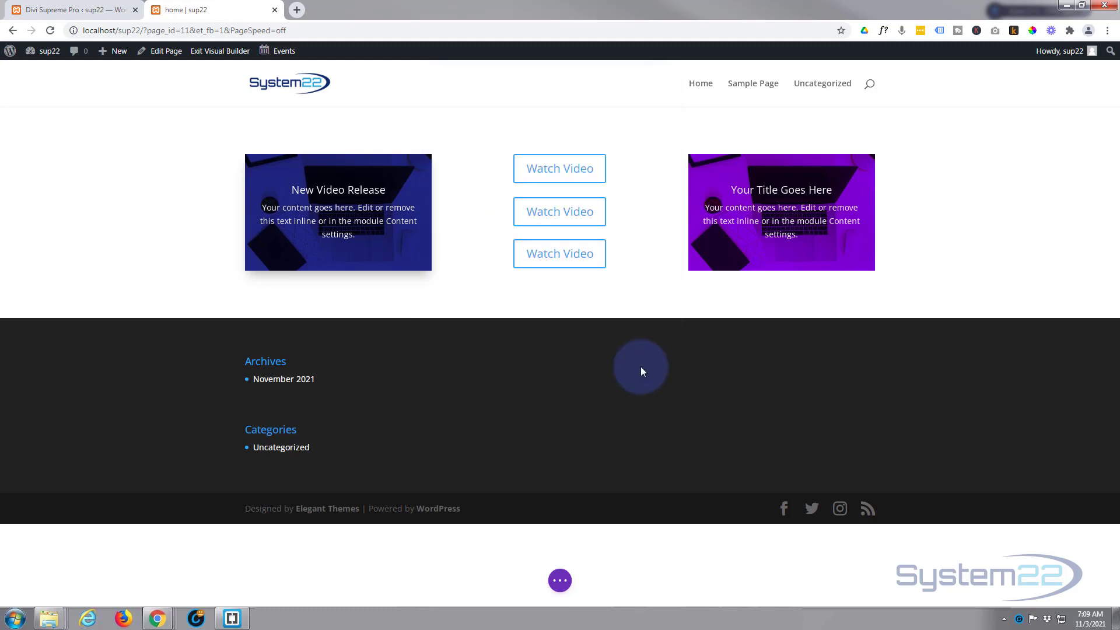
{"action": "left_click", "coordinate": [559, 580]}
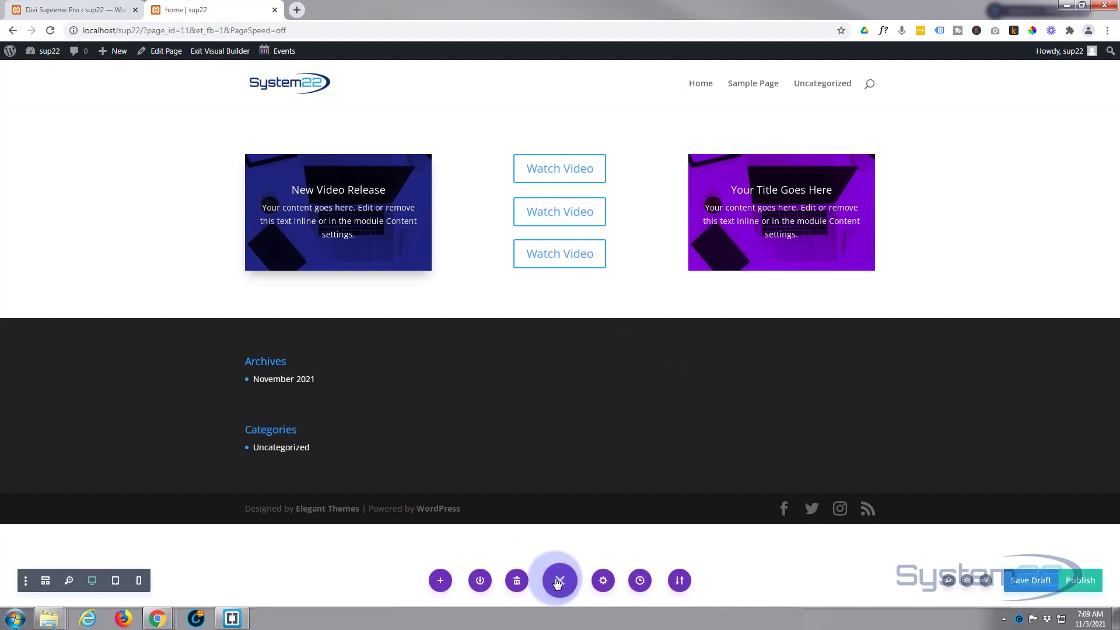
{"action": "left_click", "coordinate": [1029, 582]}
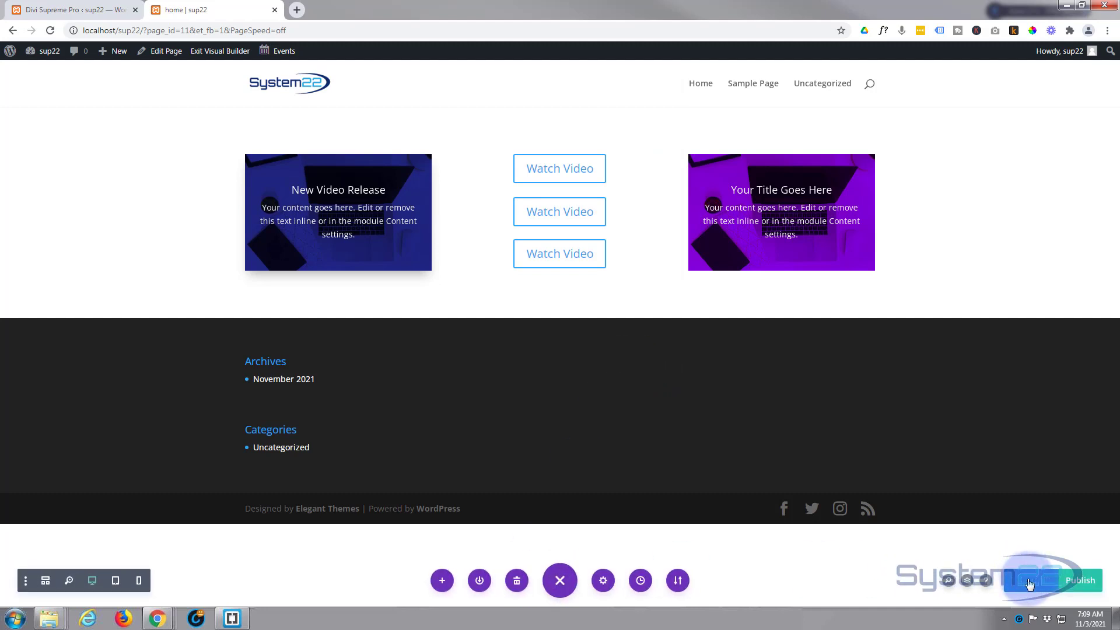
{"action": "left_click", "coordinate": [211, 51]}
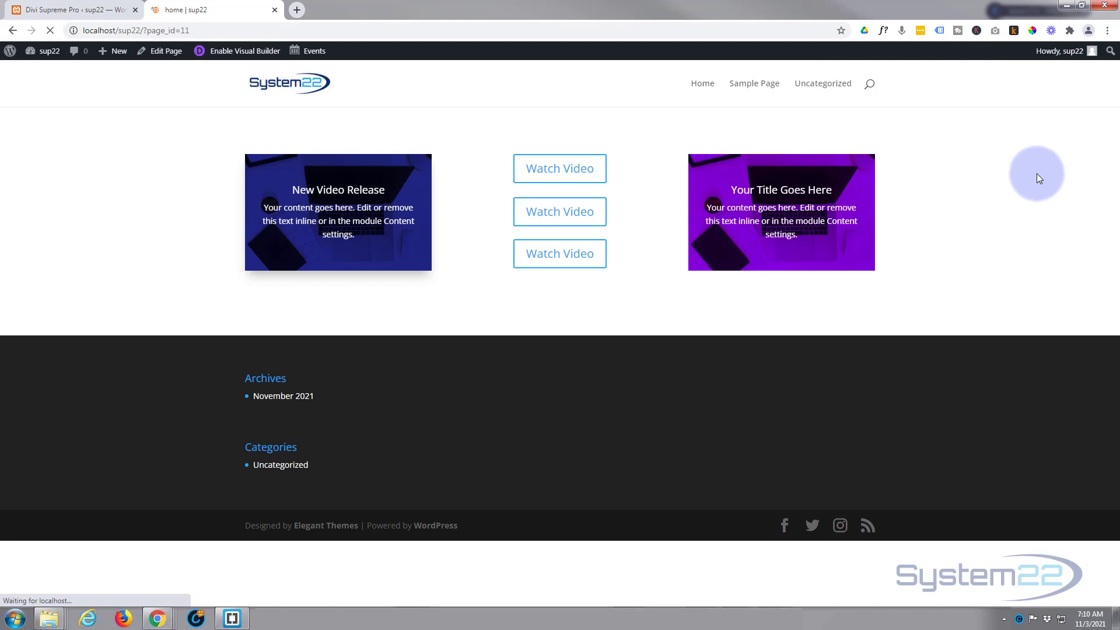
{"action": "mouse_move", "coordinate": [781, 221]}
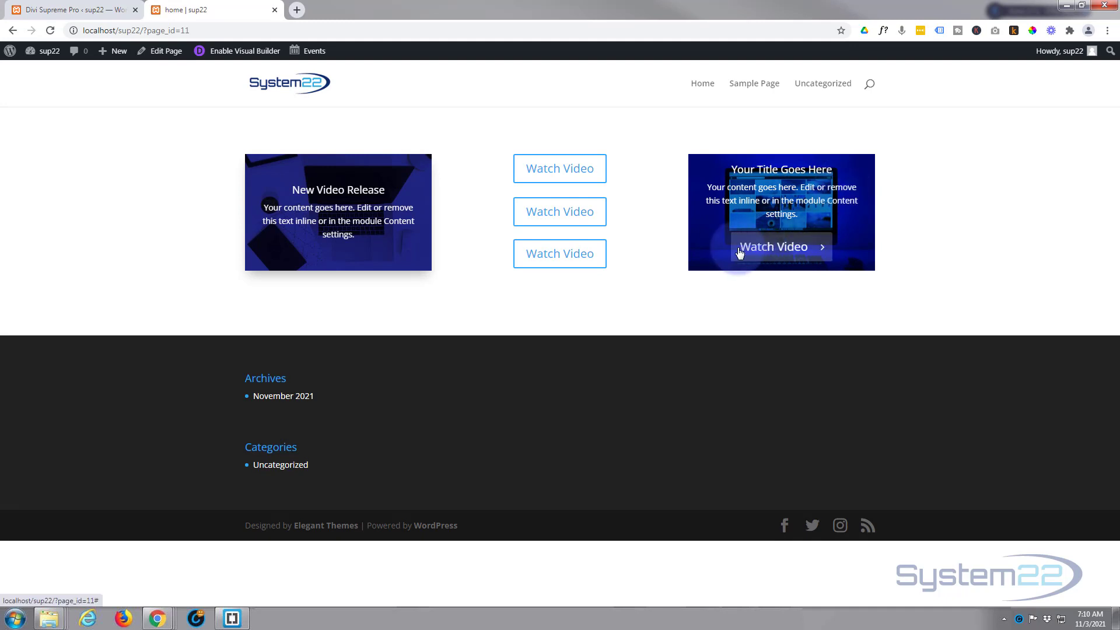
{"action": "left_click", "coordinate": [783, 251]}
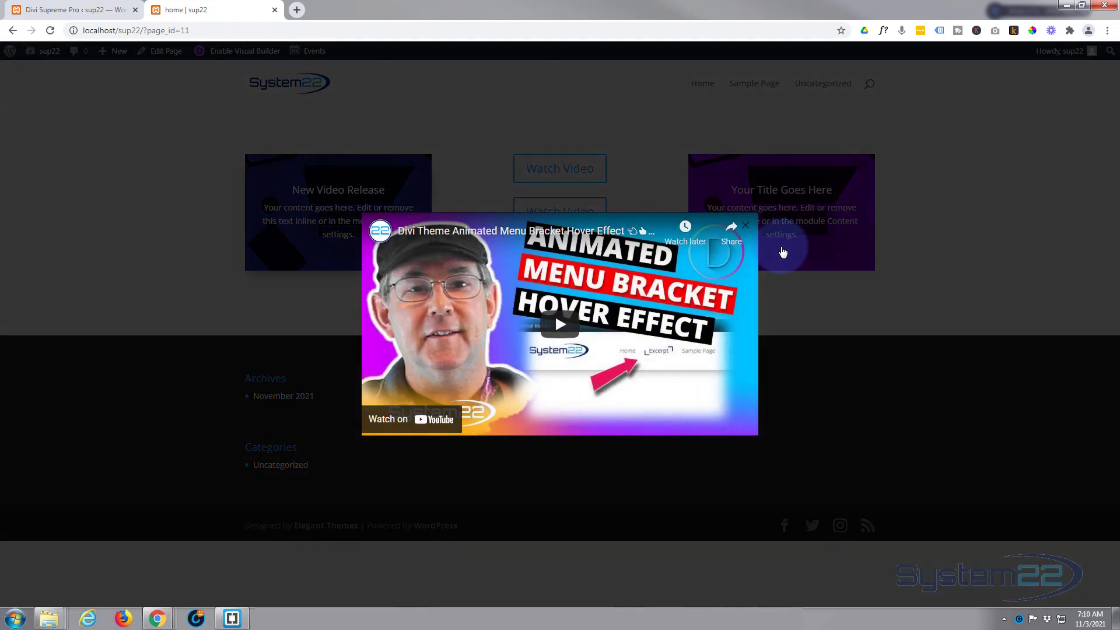
{"action": "left_click", "coordinate": [557, 320]}
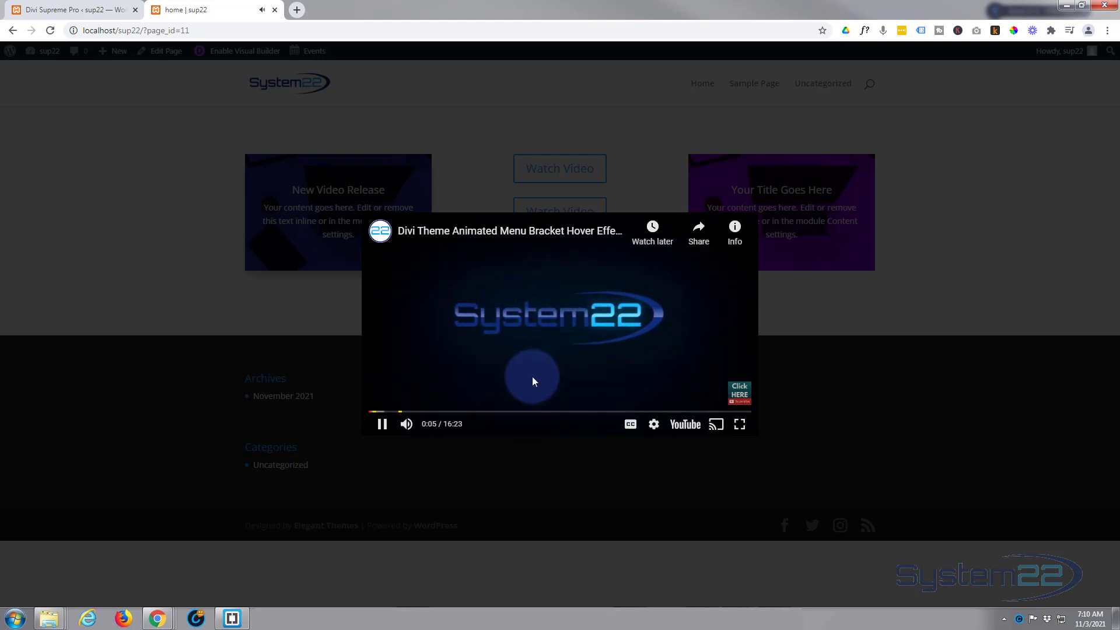
{"action": "left_click", "coordinate": [504, 367]}
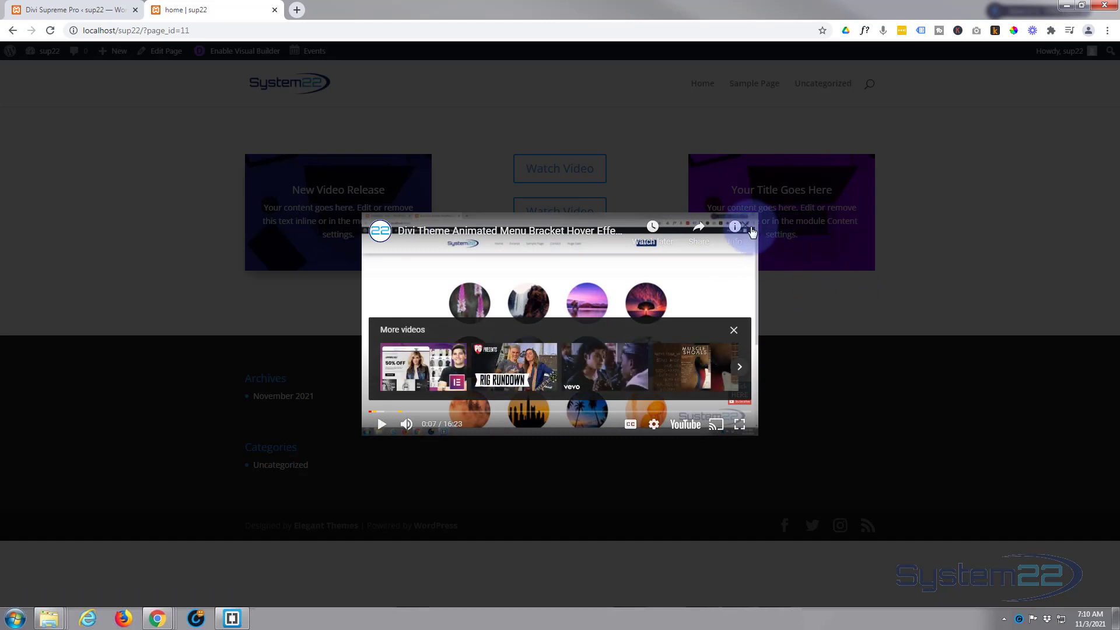
{"action": "left_click", "coordinate": [861, 284]}
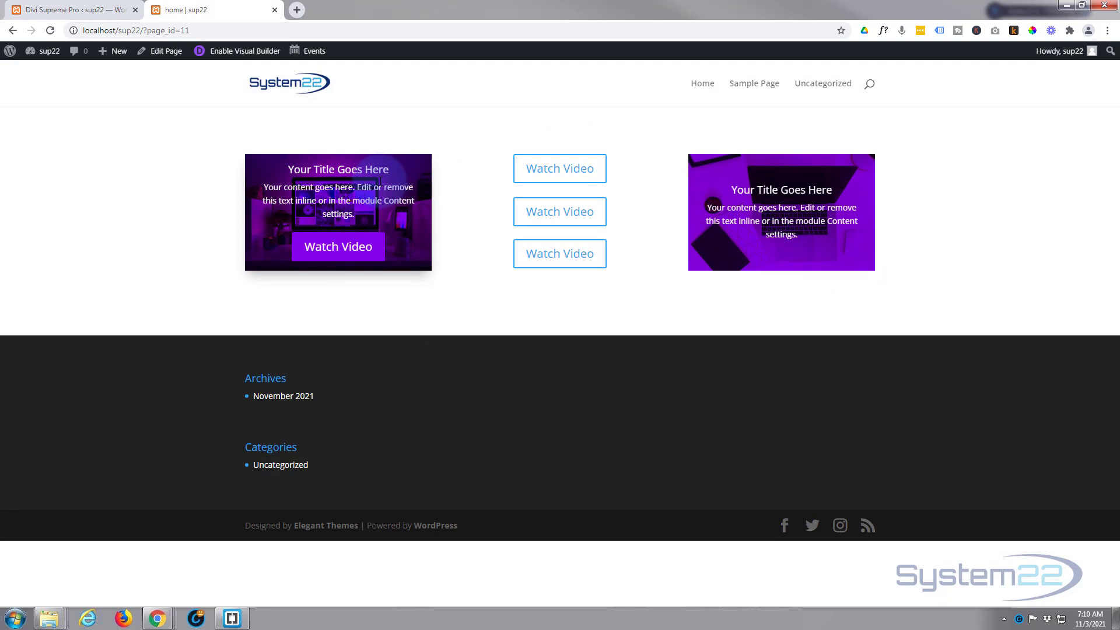
{"action": "left_click", "coordinate": [561, 174]}
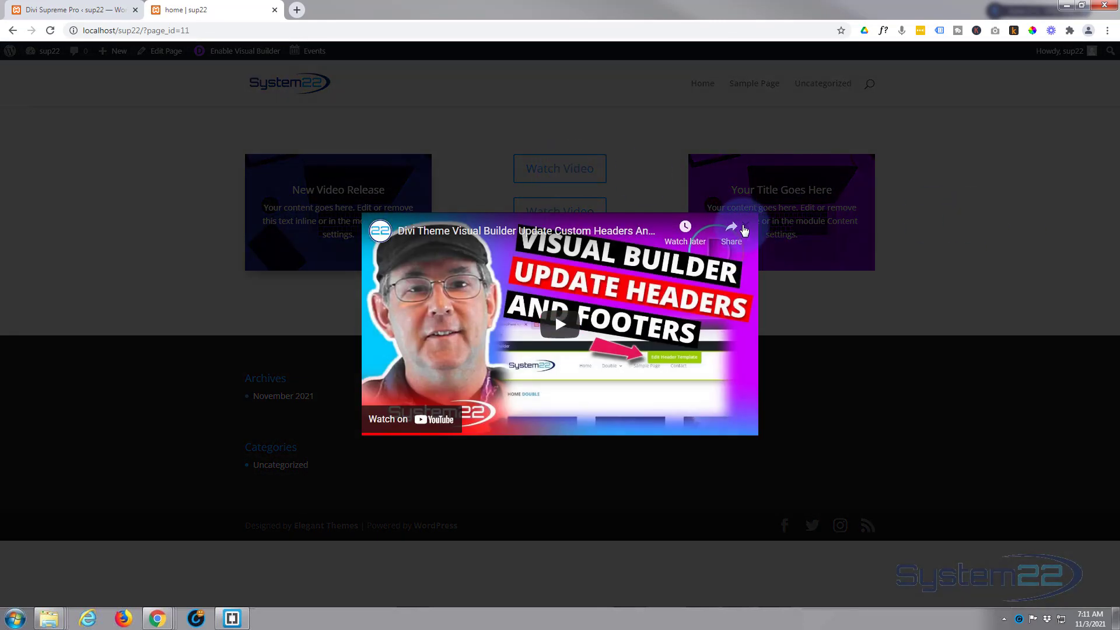
{"action": "left_click", "coordinate": [746, 229]}
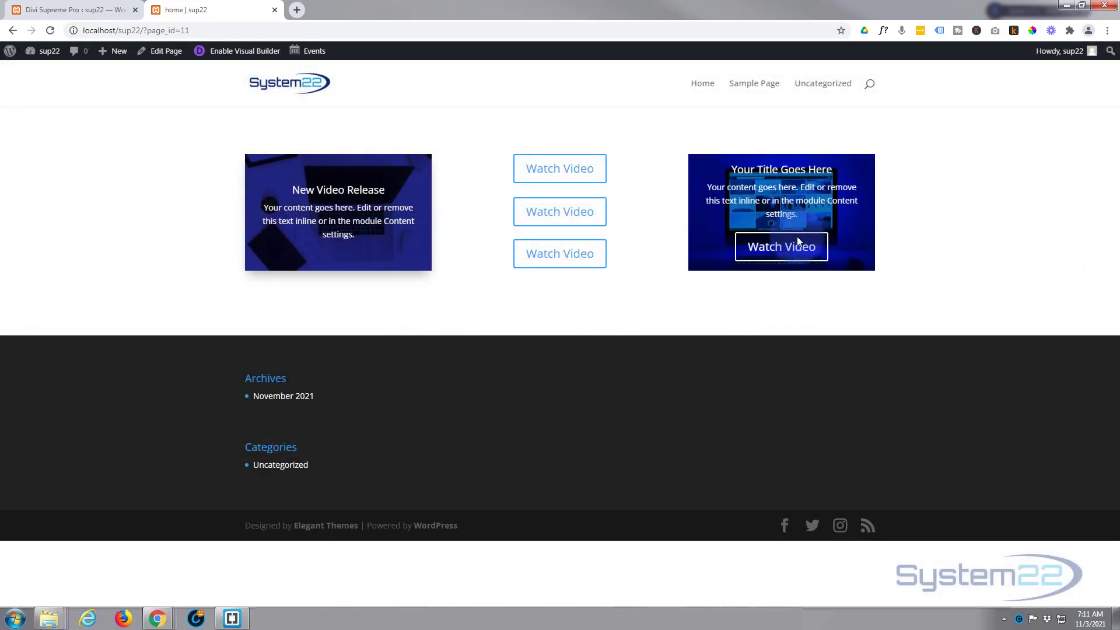
{"action": "left_click", "coordinate": [798, 245]}
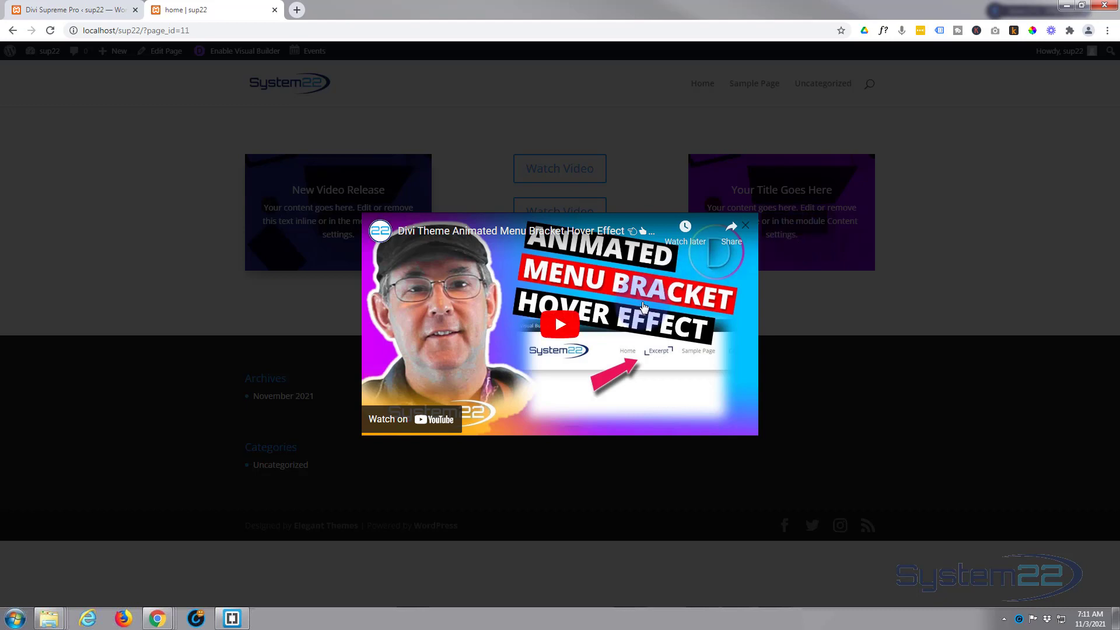
{"action": "left_click", "coordinate": [922, 244]}
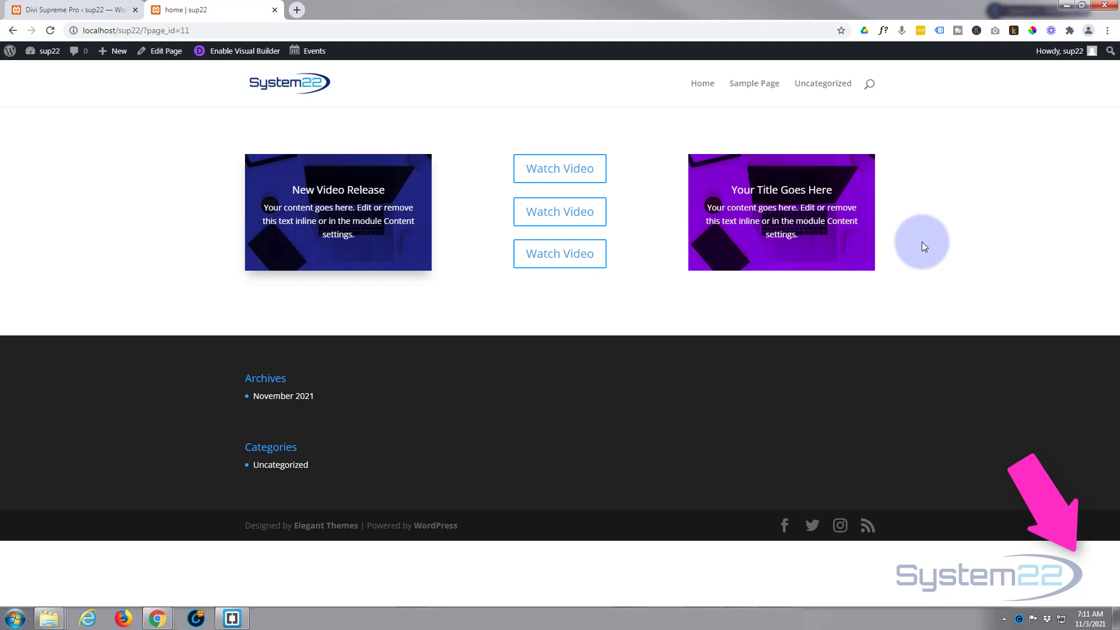
{"action": "mouse_move", "coordinate": [816, 243]}
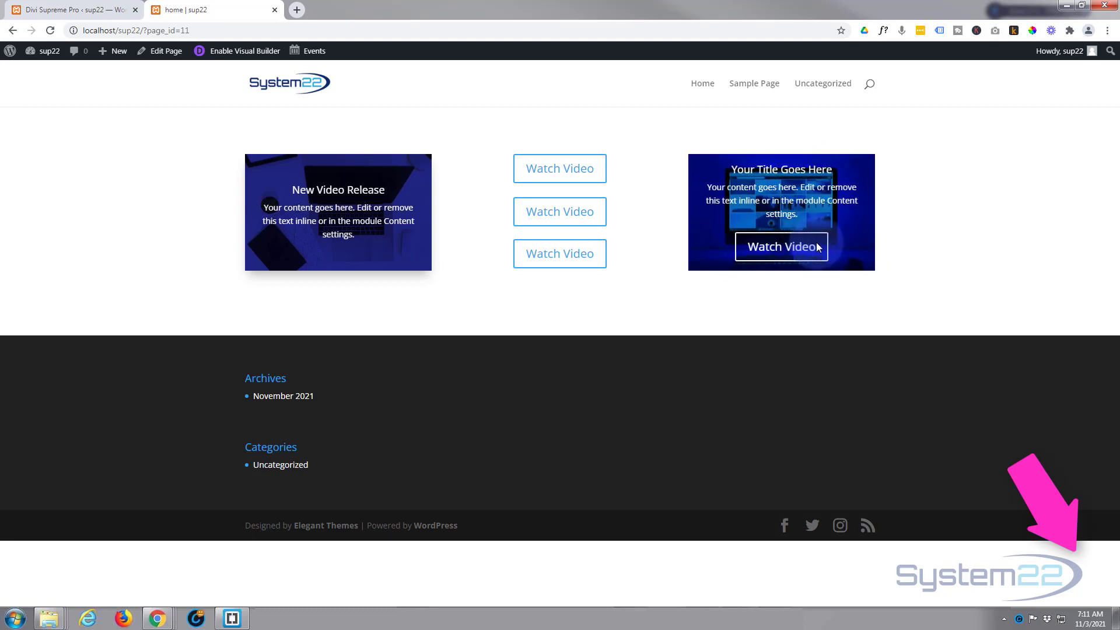